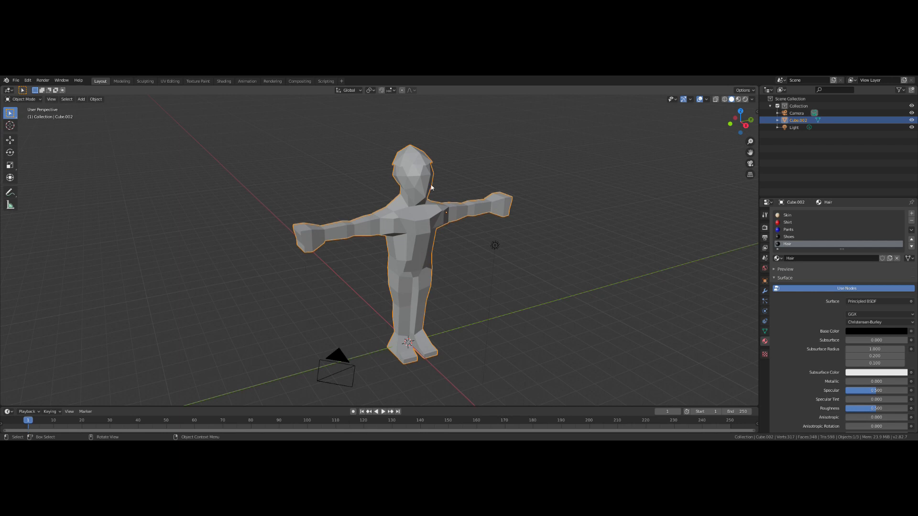
Set the character mesh's origin to the 3D cursor
{"action": "middle_click_drag", "start_coordinate": [618, 244], "coordinate": [546, 237]}
{"action": "right_click", "coordinate": [403, 224]}
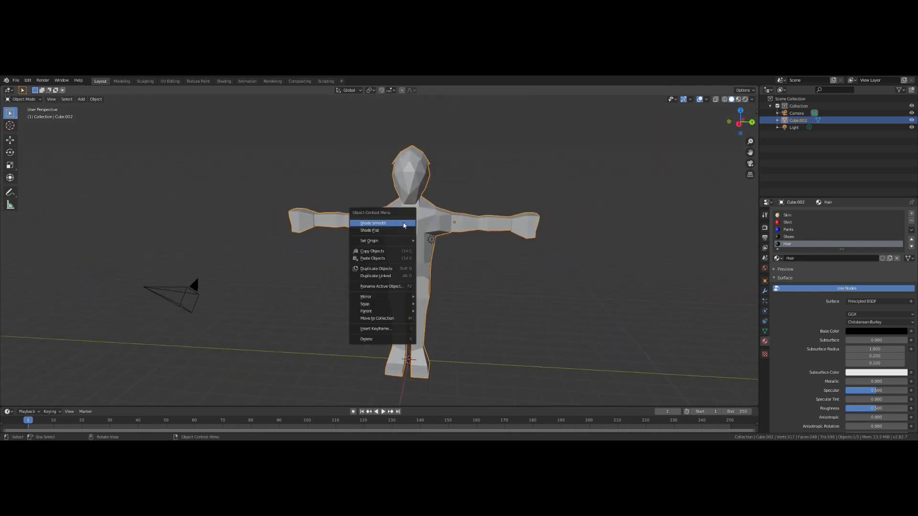
{"action": "mouse_move", "coordinate": [404, 240]}
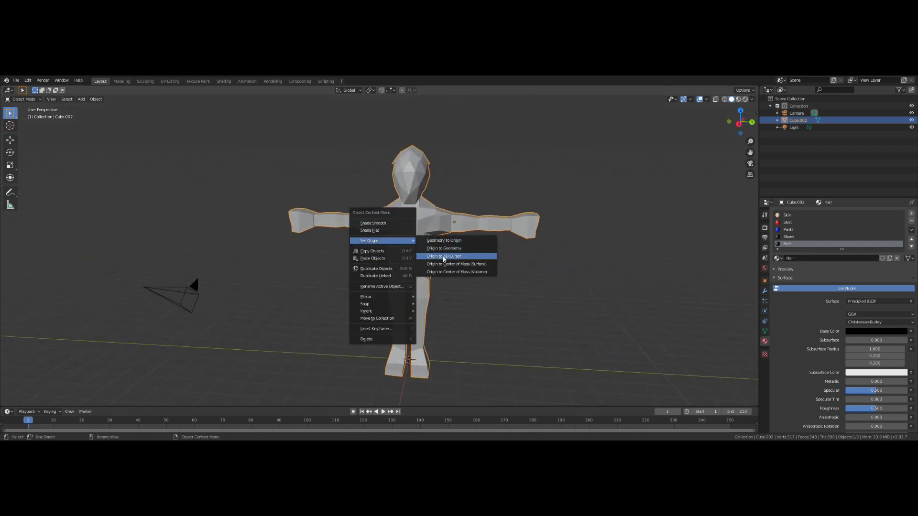
{"action": "left_click", "coordinate": [444, 257]}
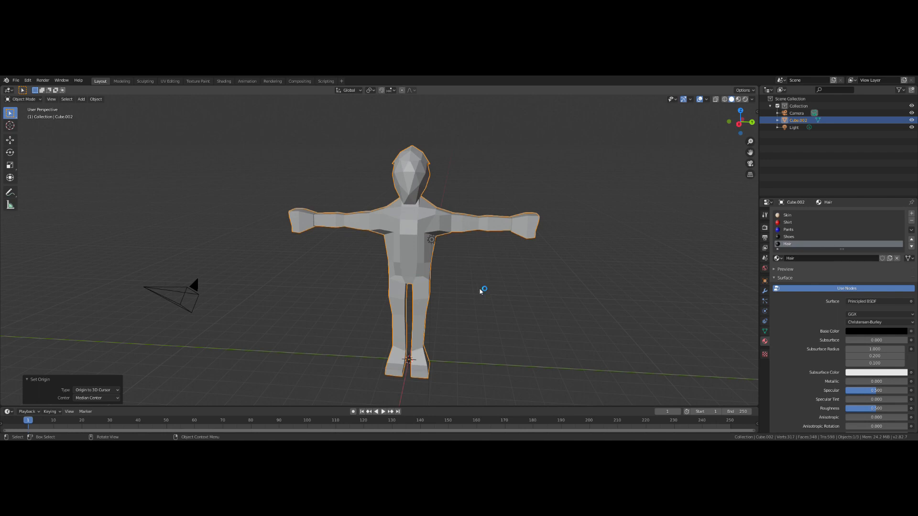
Rotate the character mesh 90° about the global Z axis
{"action": "key", "text": "r"}
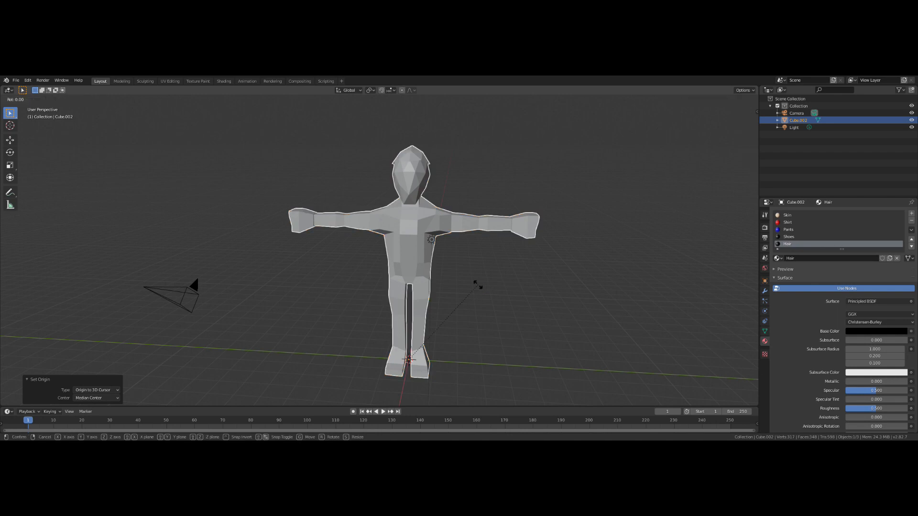
{"action": "key", "text": "z"}
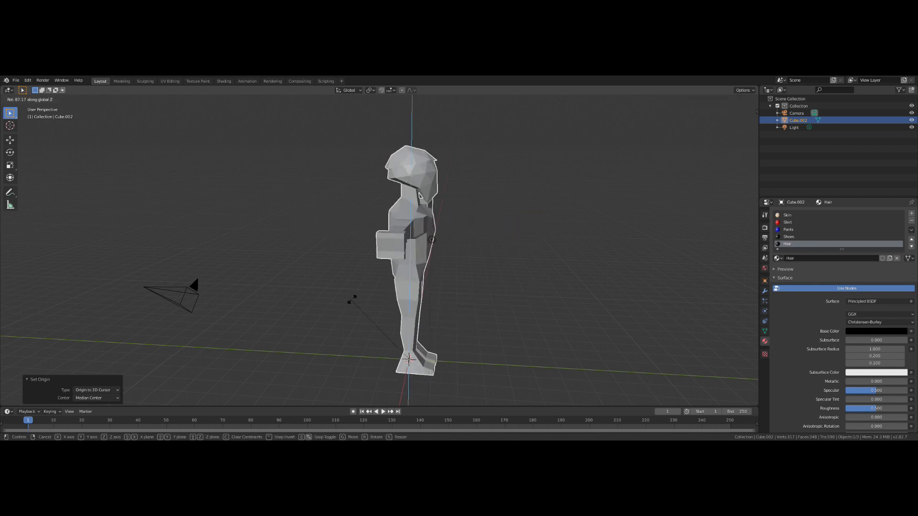
{"action": "left_click", "coordinate": [334, 324]}
{"action": "left_click", "coordinate": [114, 375]}
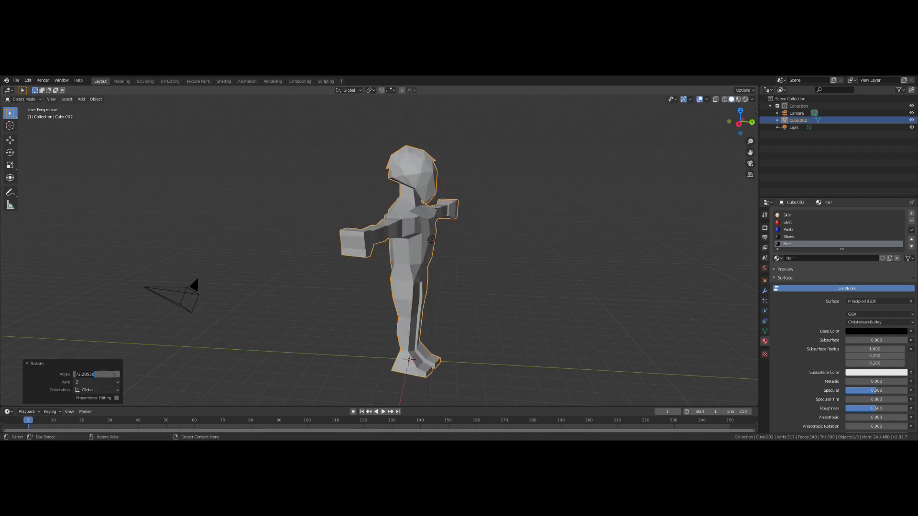
{"action": "type", "text": "90"}
{"action": "key", "text": "Return"}
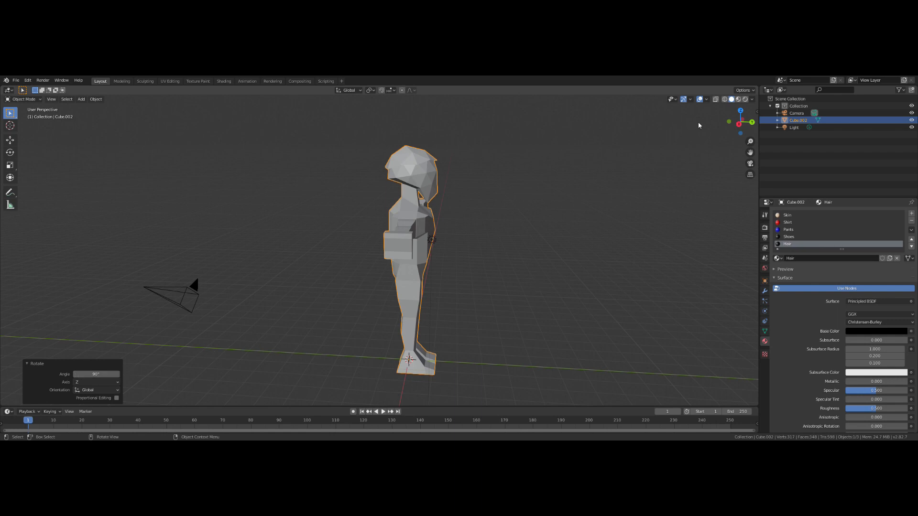
Show the character in wireframe shading and switch to the right orthographic view
{"action": "left_click", "coordinate": [724, 99]}
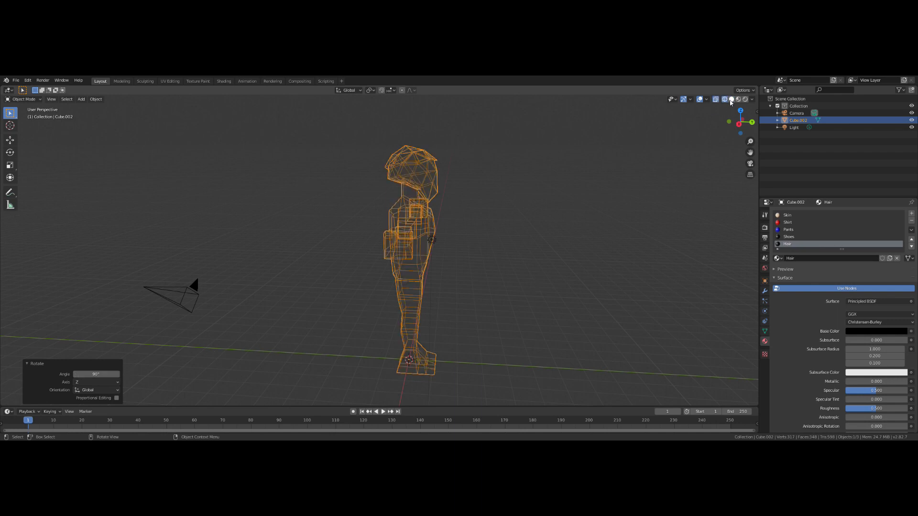
{"action": "left_click", "coordinate": [732, 99]}
{"action": "key", "text": "z"}
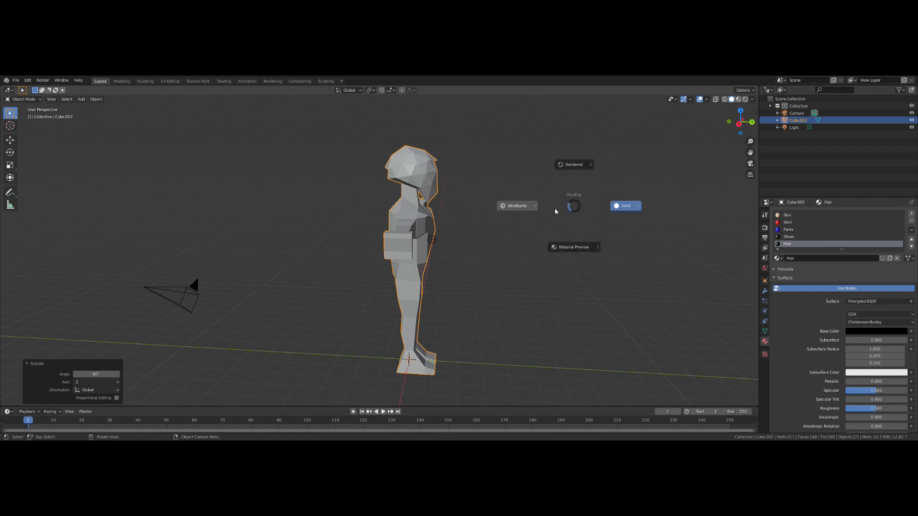
{"action": "left_click", "coordinate": [522, 218]}
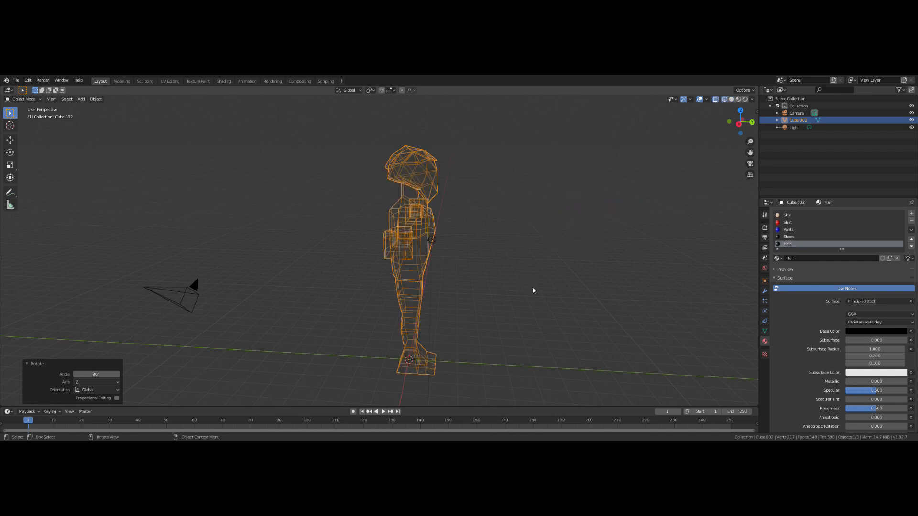
{"action": "middle_click_drag", "start_coordinate": [582, 266], "coordinate": [551, 266]}
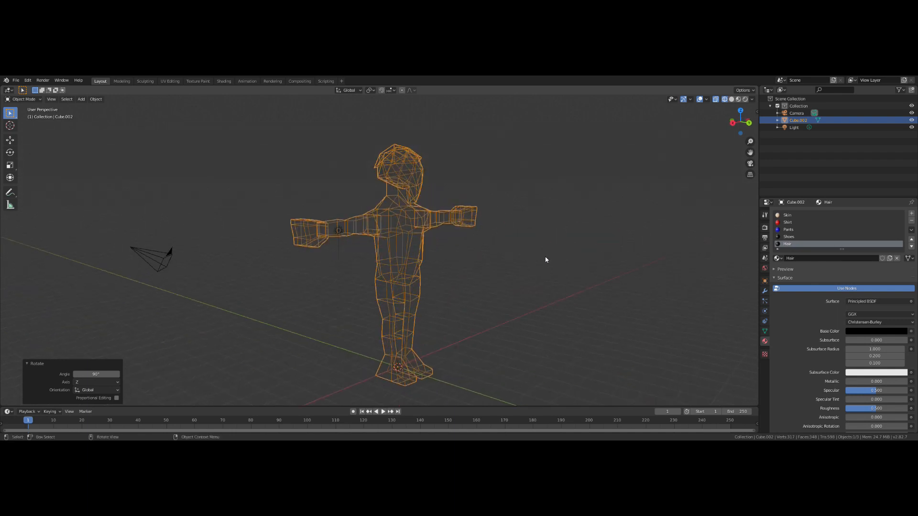
{"action": "key", "text": "KP_3"}
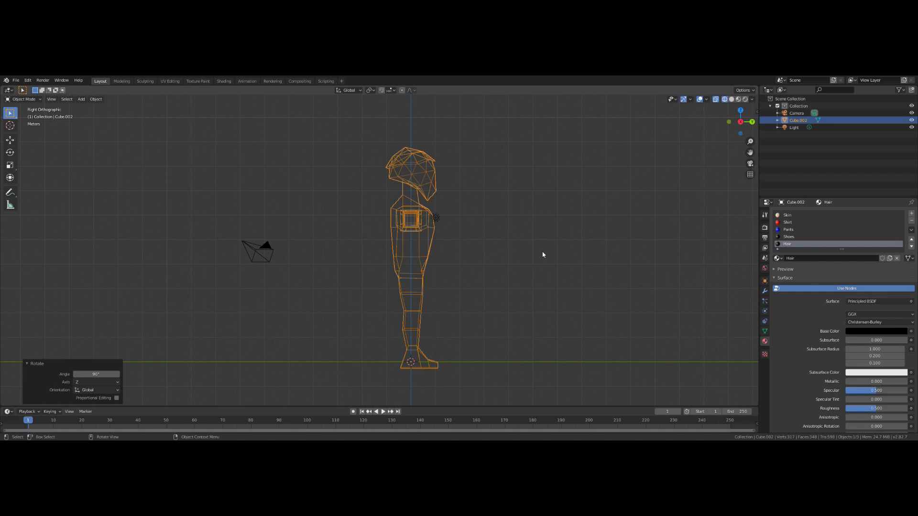
Add an armature at the world origin, enter its Edit Mode and enable In Front in its viewport display
{"action": "key", "text": "shift+a"}
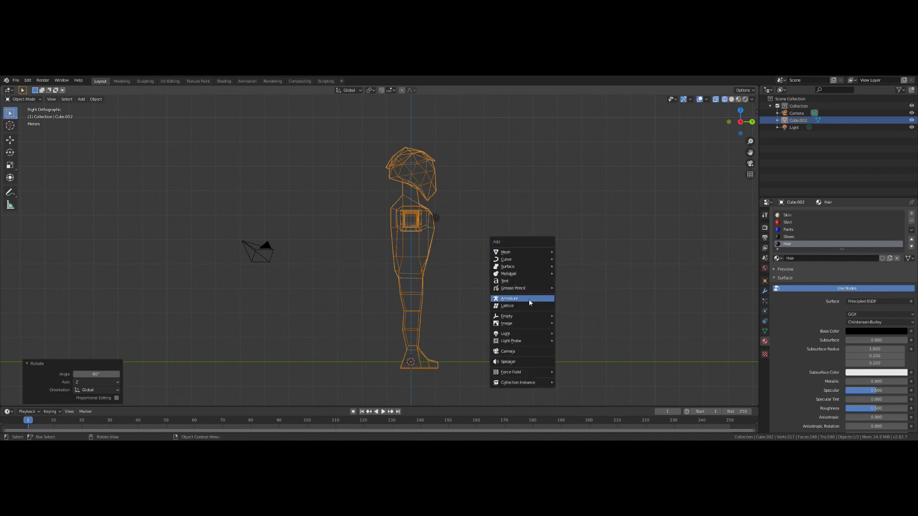
{"action": "left_click", "coordinate": [529, 300]}
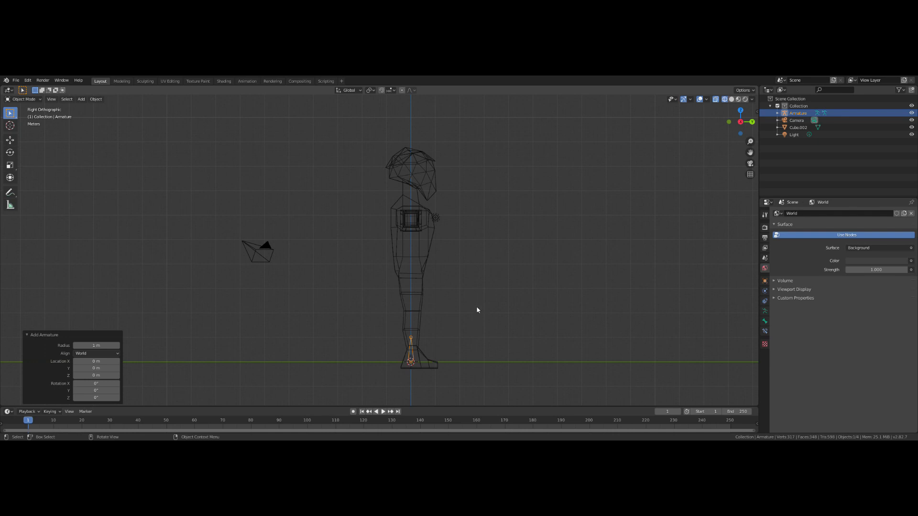
{"action": "key", "text": "Tab"}
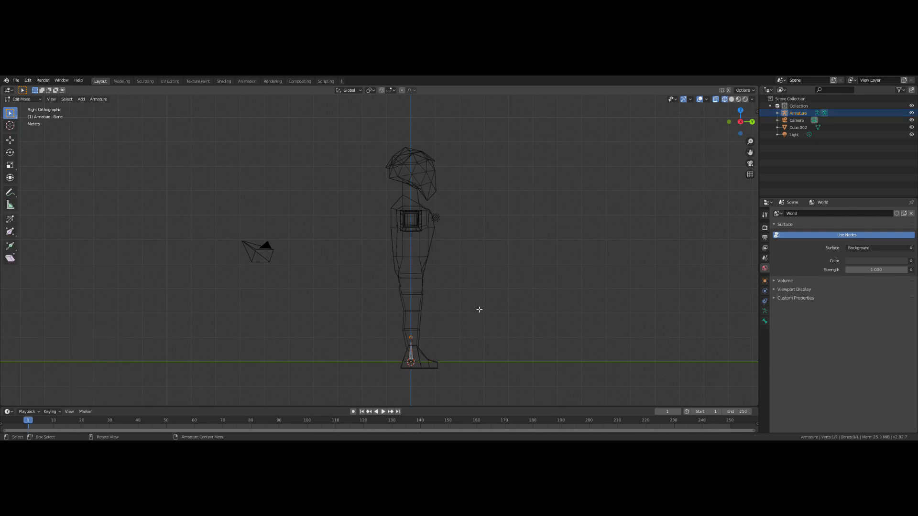
{"action": "left_click", "coordinate": [765, 311]}
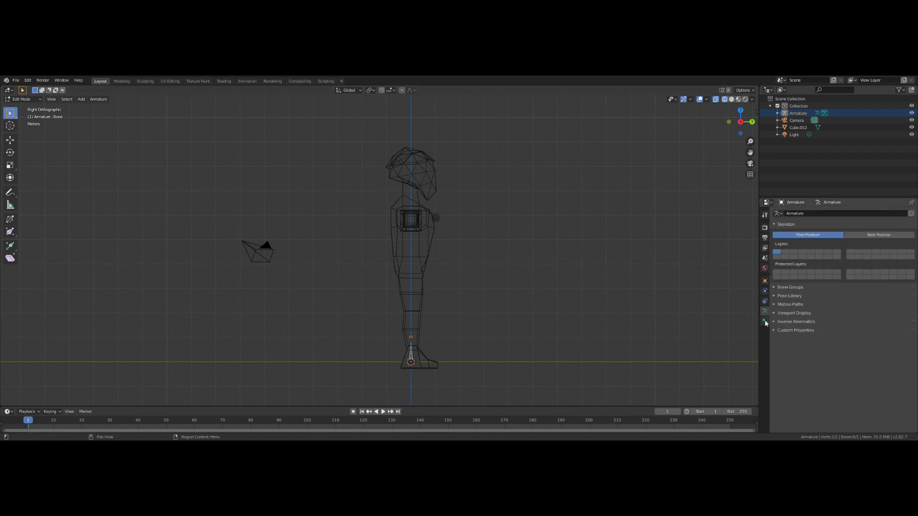
{"action": "left_click", "coordinate": [776, 313]}
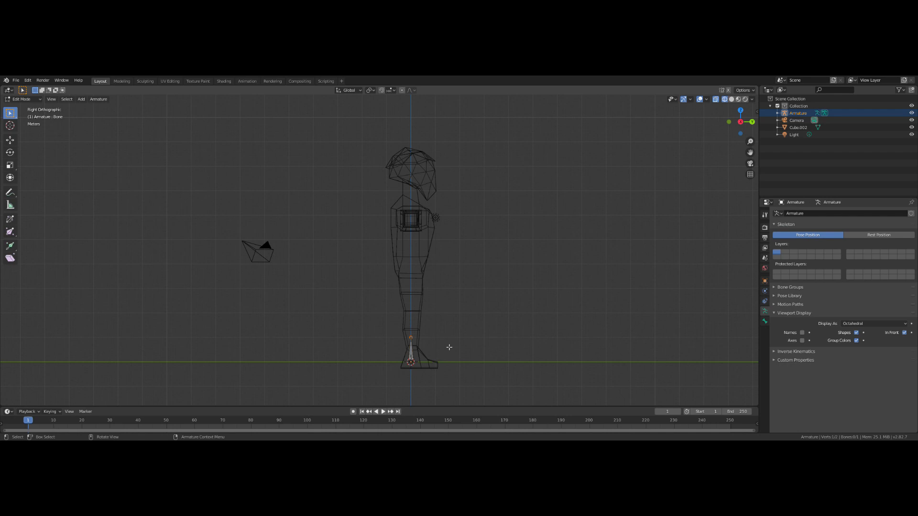
{"action": "left_click", "coordinate": [413, 357]}
{"action": "key", "text": "g"}
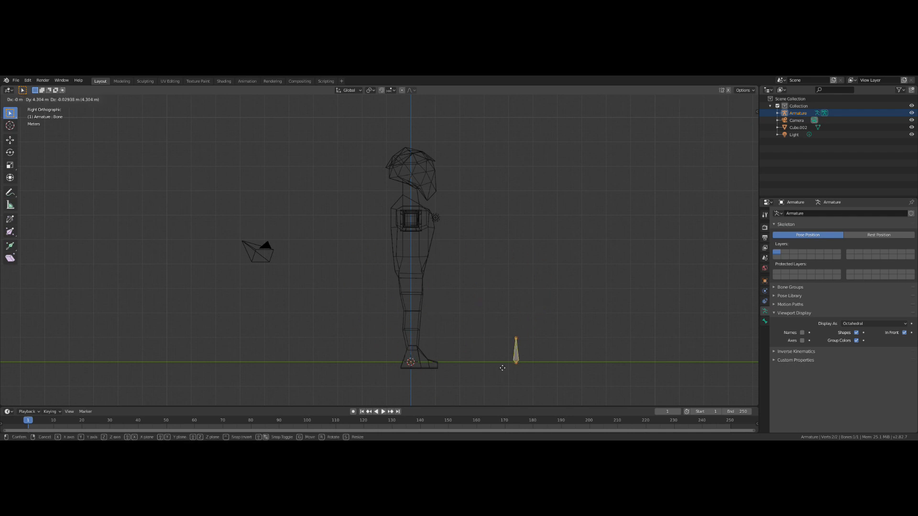
{"action": "key", "text": "Escape"}
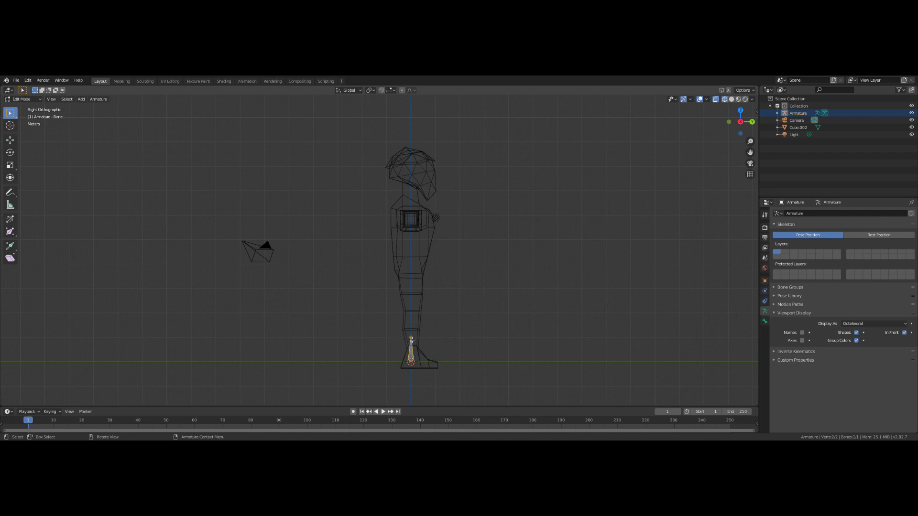
{"action": "left_click", "coordinate": [410, 339]}
{"action": "key", "text": "g"}
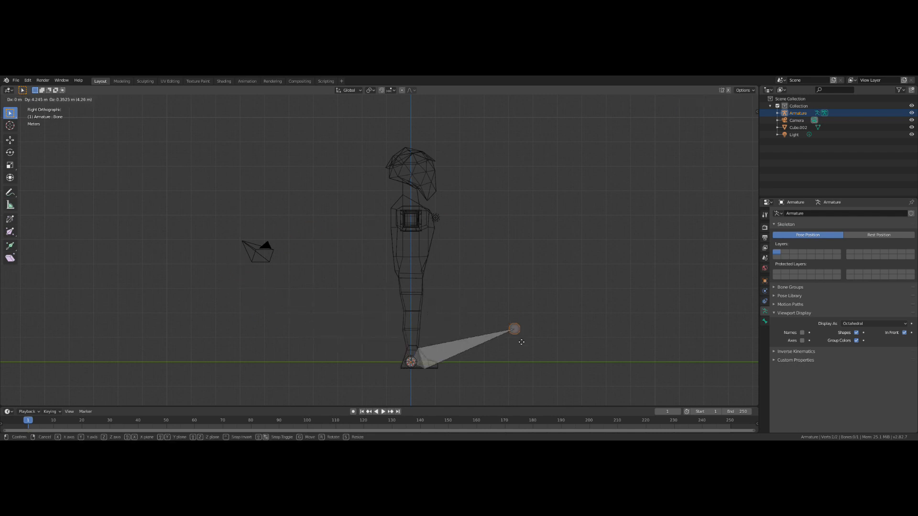
{"action": "key", "text": "Escape"}
{"action": "left_click", "coordinate": [412, 362]}
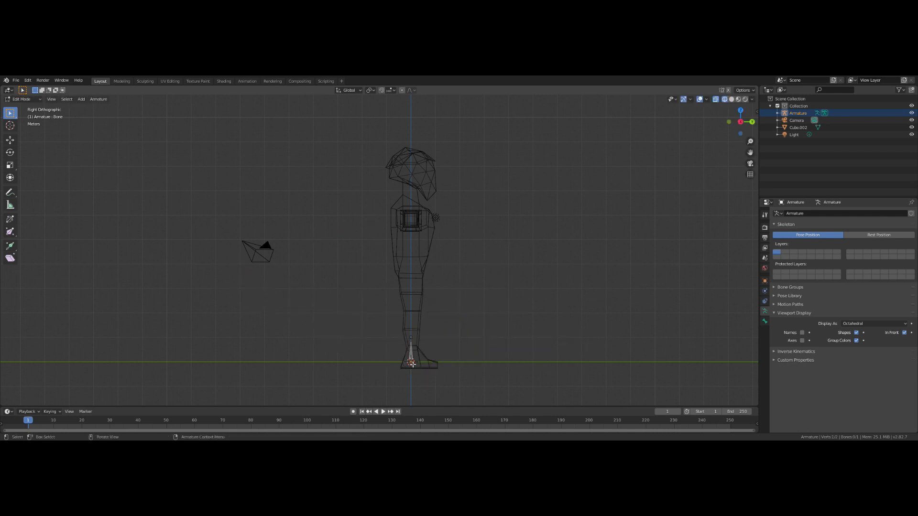
{"action": "key", "text": "g"}
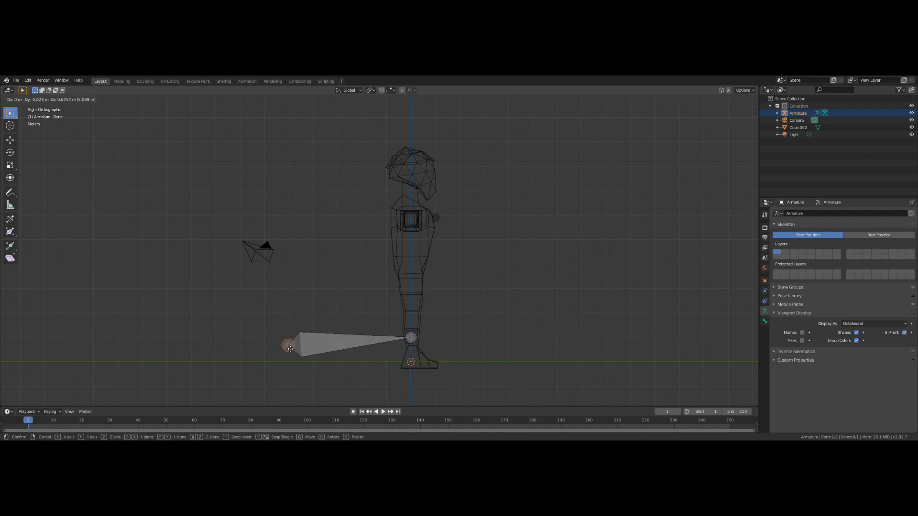
{"action": "key", "text": "Escape"}
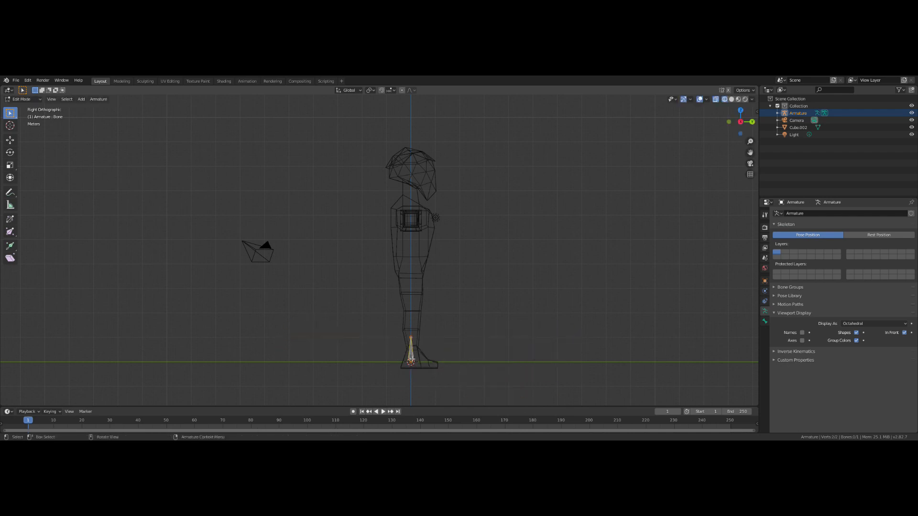
Raise the bone about 3.57 m along Z to the hips and move its tip about -0.12 m in Y and -0.38 m in Z
{"action": "key", "text": "g"}
{"action": "key", "text": "z"}
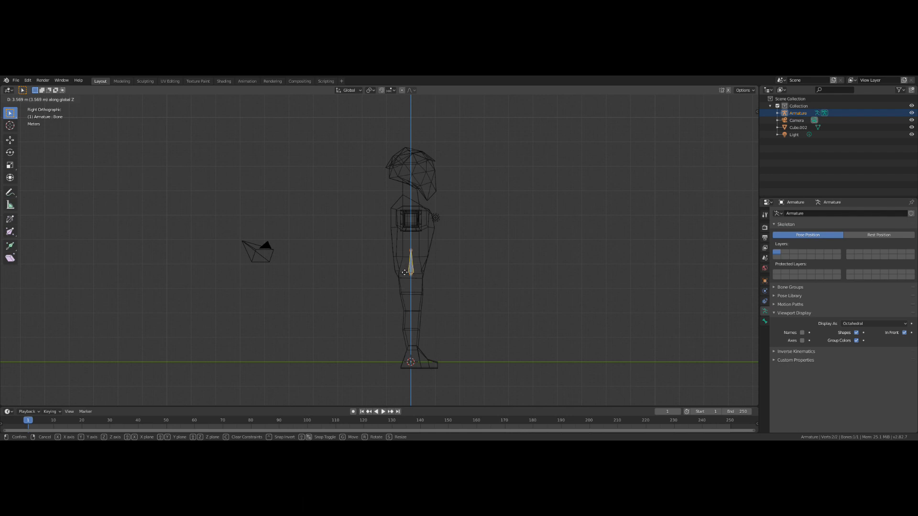
{"action": "left_click", "coordinate": [404, 271]}
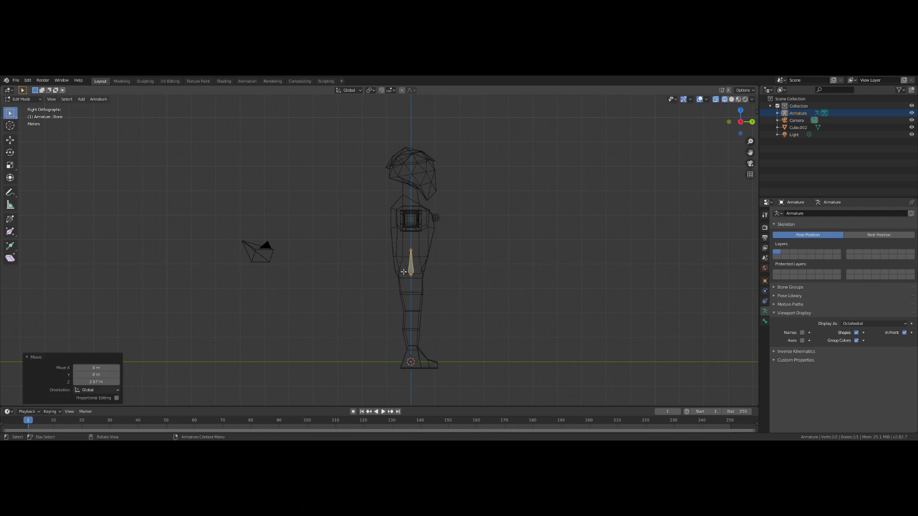
{"action": "key", "text": "g"}
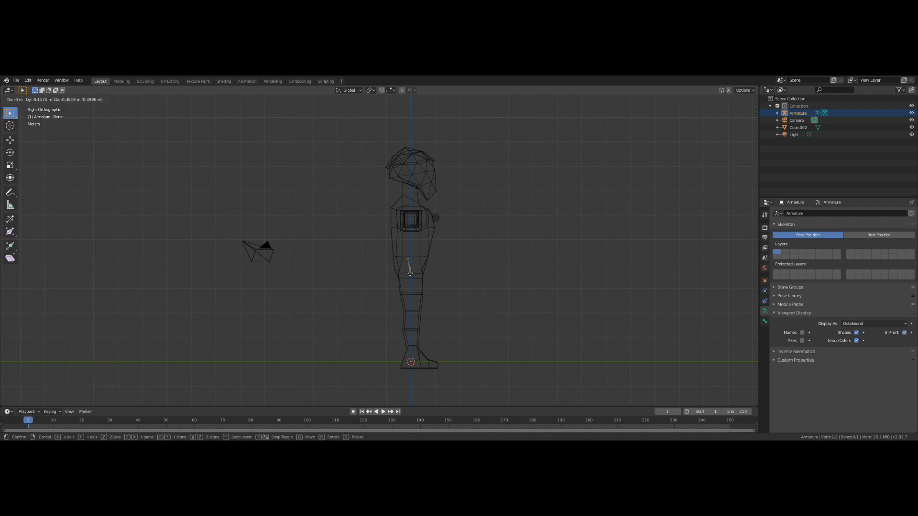
{"action": "left_click", "coordinate": [410, 273]}
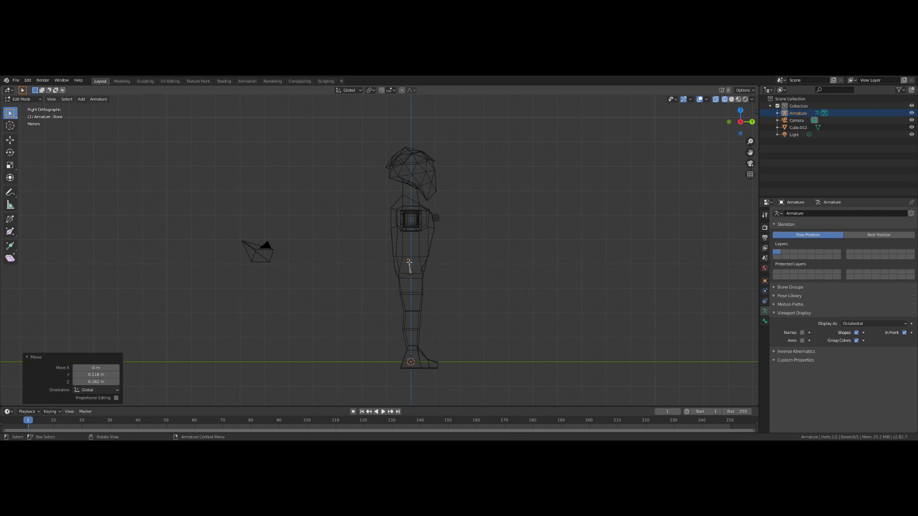
Extrude two spine bones upward from the hip bone's tip, the first about 0.94 m and the second 1.15 m along Z
{"action": "key", "text": "e"}
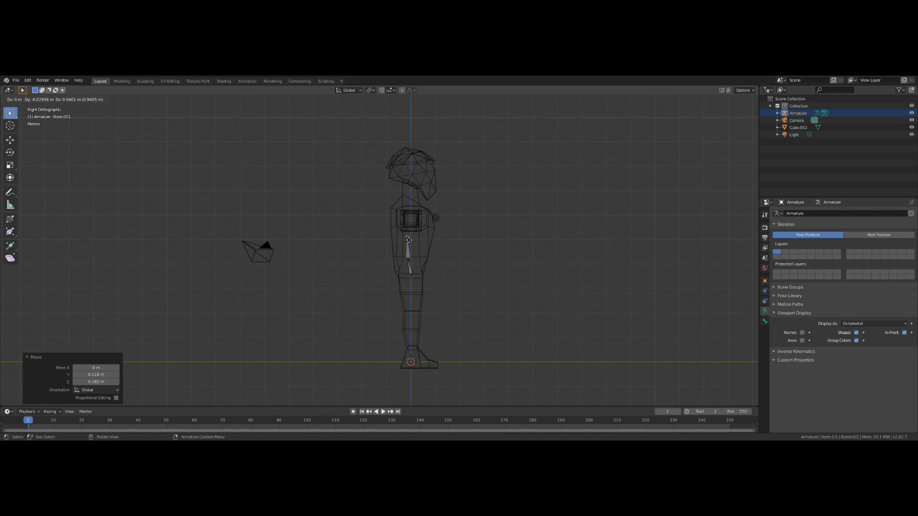
{"action": "left_click", "coordinate": [408, 240]}
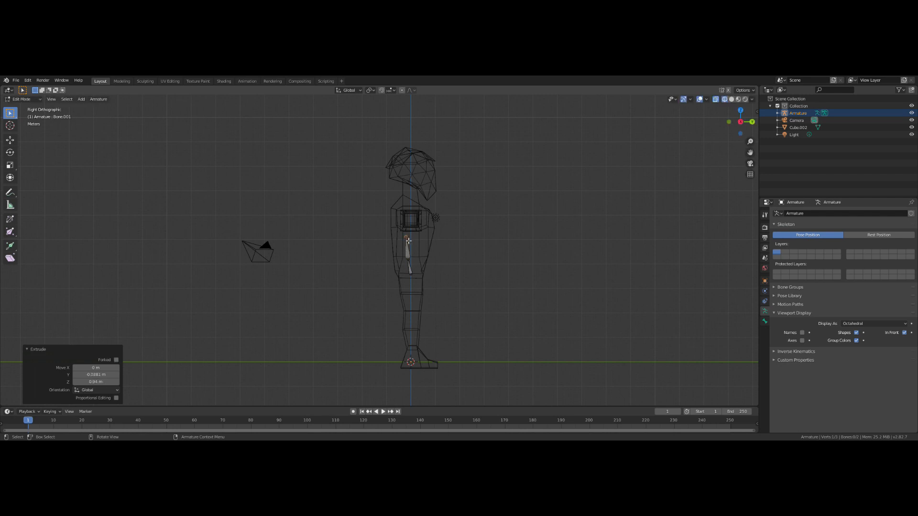
{"action": "key", "text": "e"}
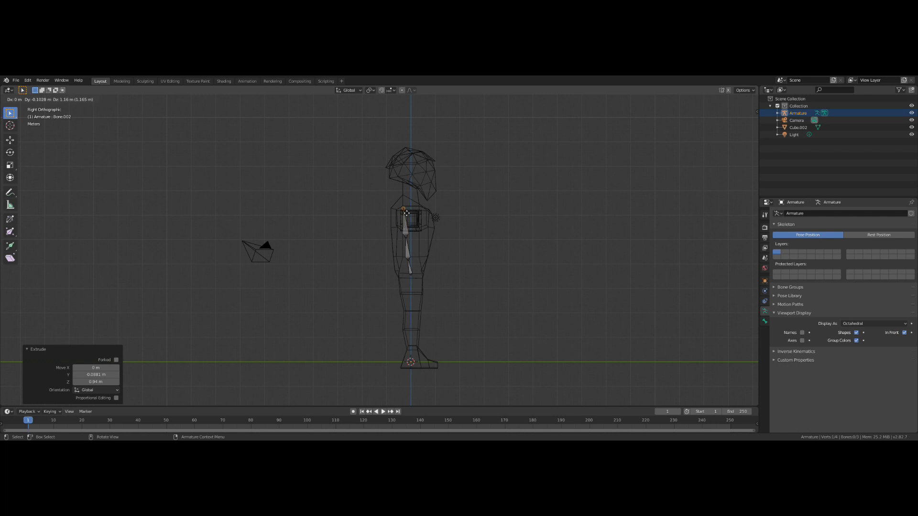
{"action": "key", "text": "z"}
{"action": "left_click", "coordinate": [406, 213]}
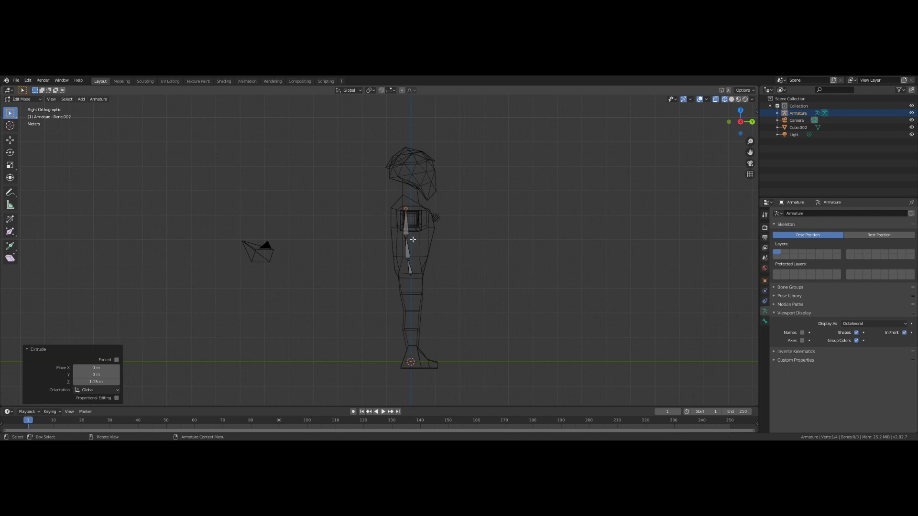
Extrude a neck bone about 0.91 m upward from the upper spine bone and clear its parent
{"action": "key", "text": "e"}
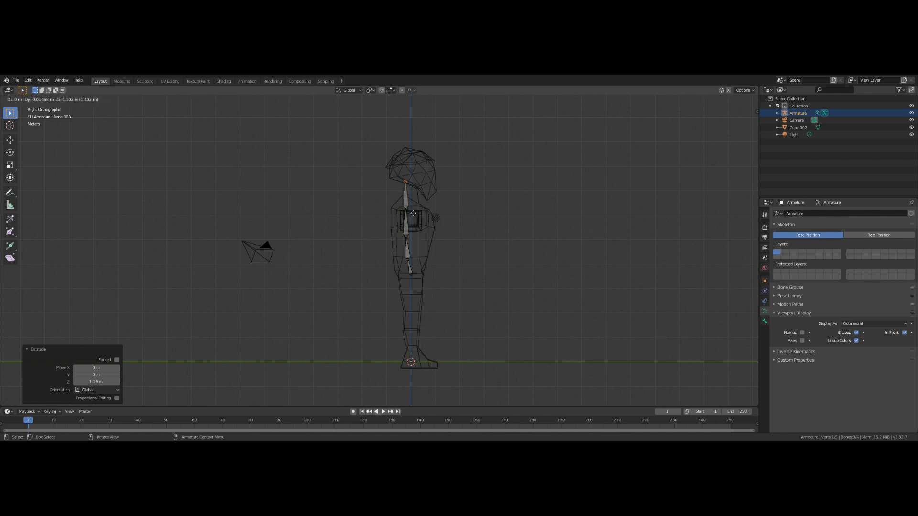
{"action": "left_click", "coordinate": [414, 218]}
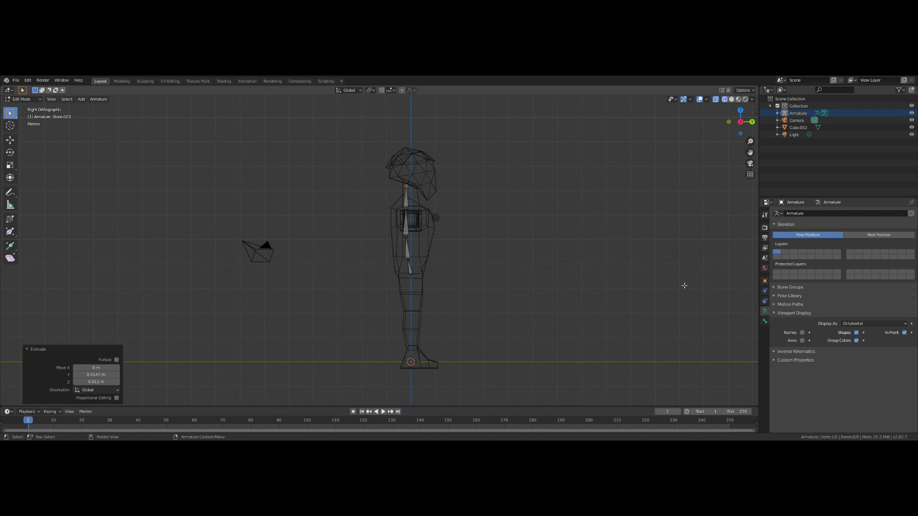
{"action": "left_click", "coordinate": [766, 321]}
{"action": "left_click", "coordinate": [775, 311]}
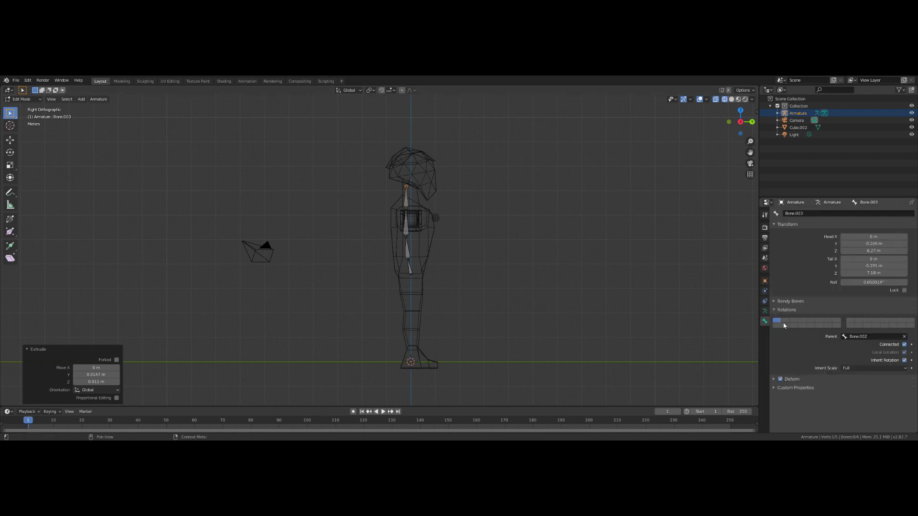
{"action": "left_click", "coordinate": [903, 337]}
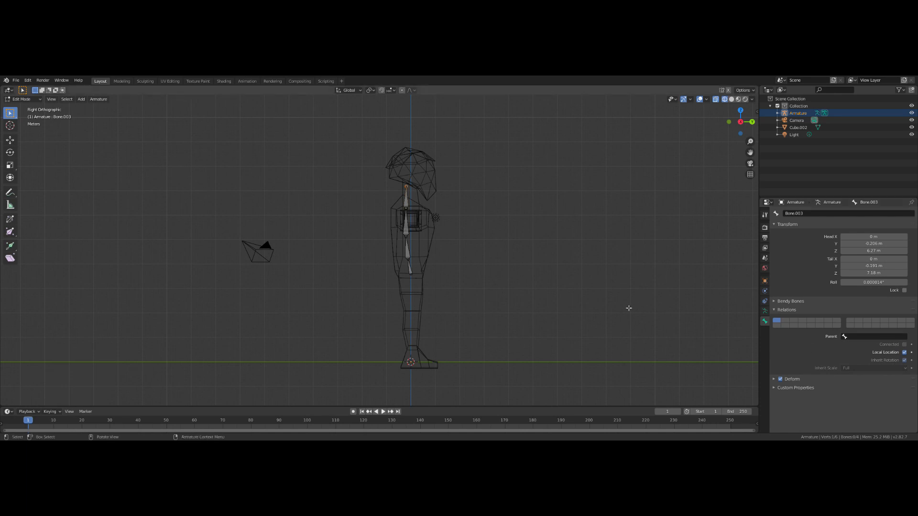
Move the neck bone about 0.31 m in Y and 0.32 m in Z, and its tip about -0.18 m in Y and -0.22 m in Z
{"action": "left_click", "coordinate": [407, 205]}
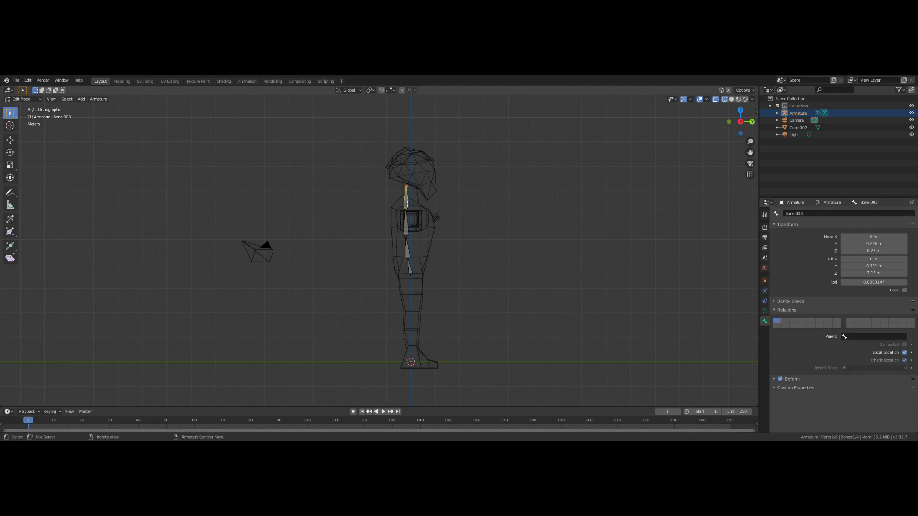
{"action": "key", "text": "g"}
{"action": "left_click", "coordinate": [414, 196]}
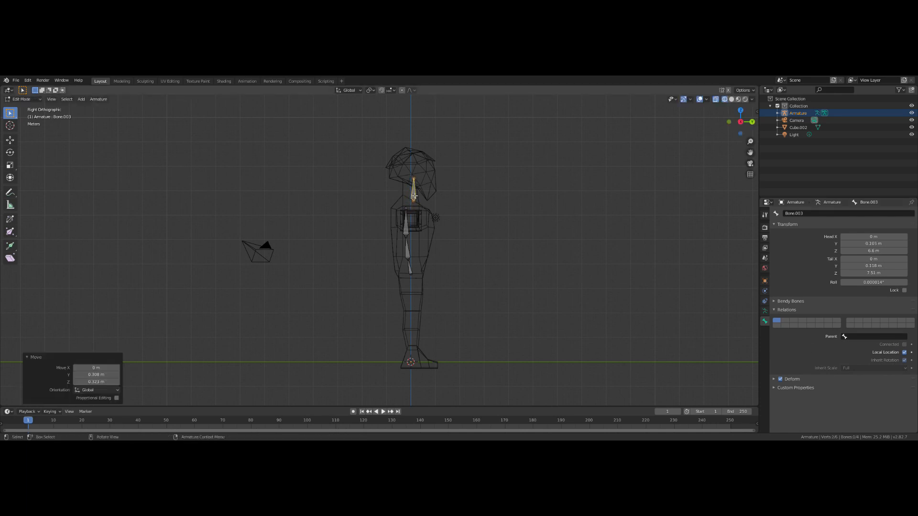
{"action": "left_click", "coordinate": [414, 181]}
{"action": "key", "text": "g"}
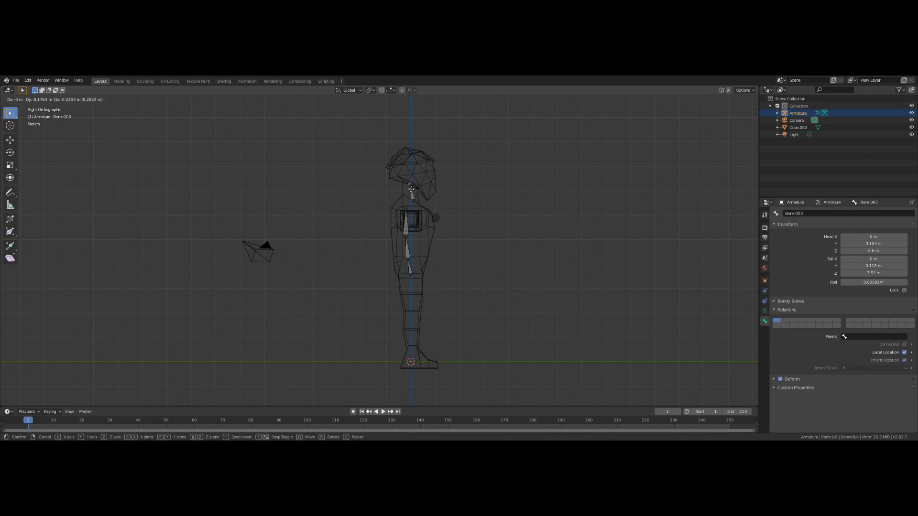
{"action": "left_click", "coordinate": [411, 189]}
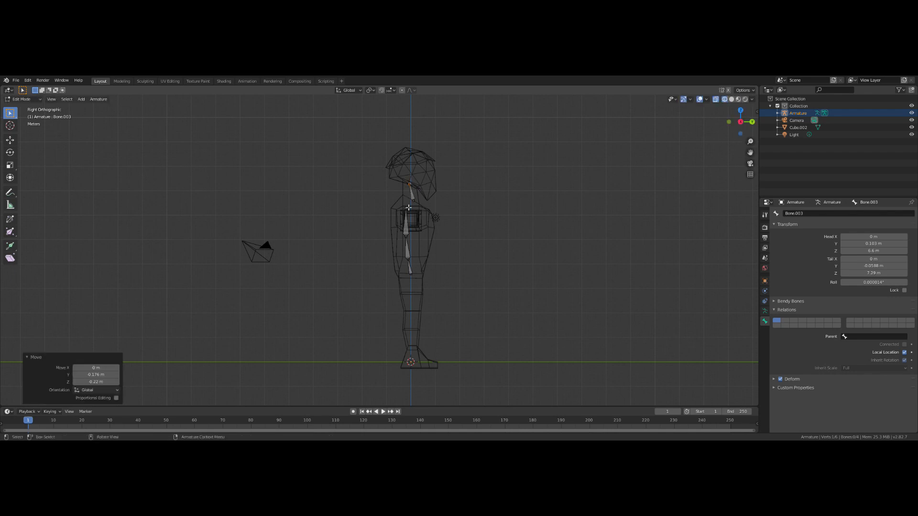
Extrude a head bone about 1.5 m upward along Z from the neck's tip and parent the neck bone to Bone.002
{"action": "key", "text": "e"}
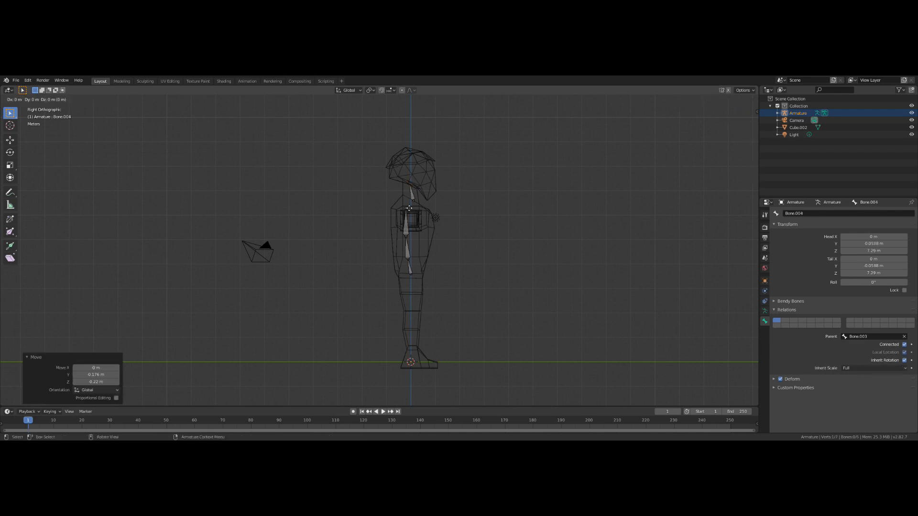
{"action": "key", "text": "z"}
{"action": "left_click", "coordinate": [408, 173]}
{"action": "left_click", "coordinate": [412, 195]}
{"action": "left_click", "coordinate": [871, 337]}
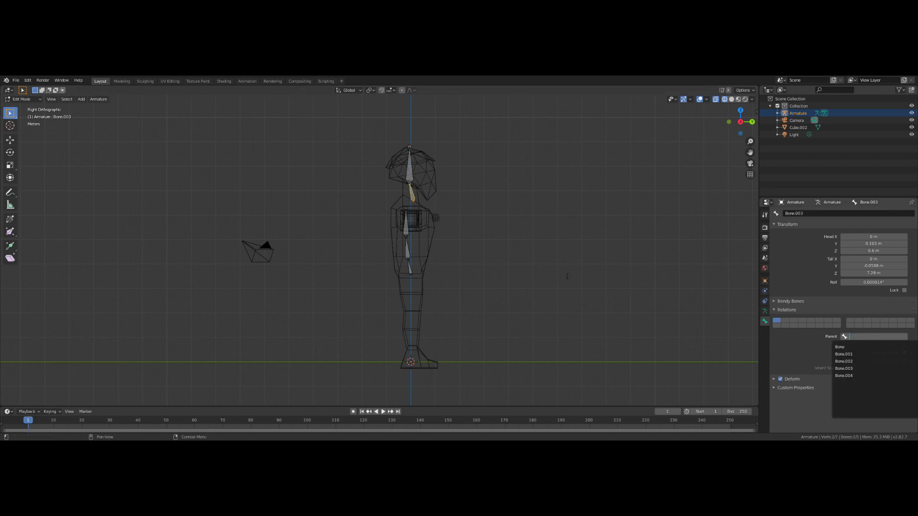
{"action": "left_click", "coordinate": [844, 361]}
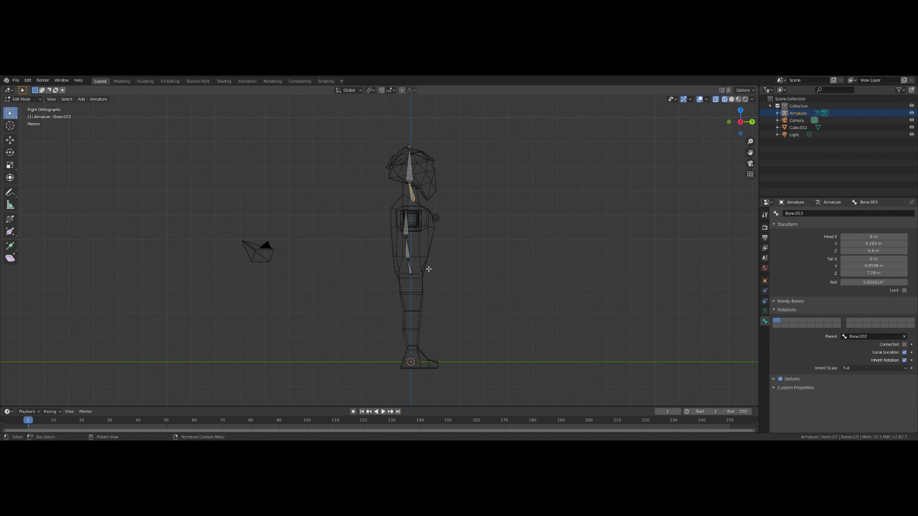
Rename the hip bone as Pelvis and the lower spine bone as Stomach
{"action": "left_click", "coordinate": [411, 269]}
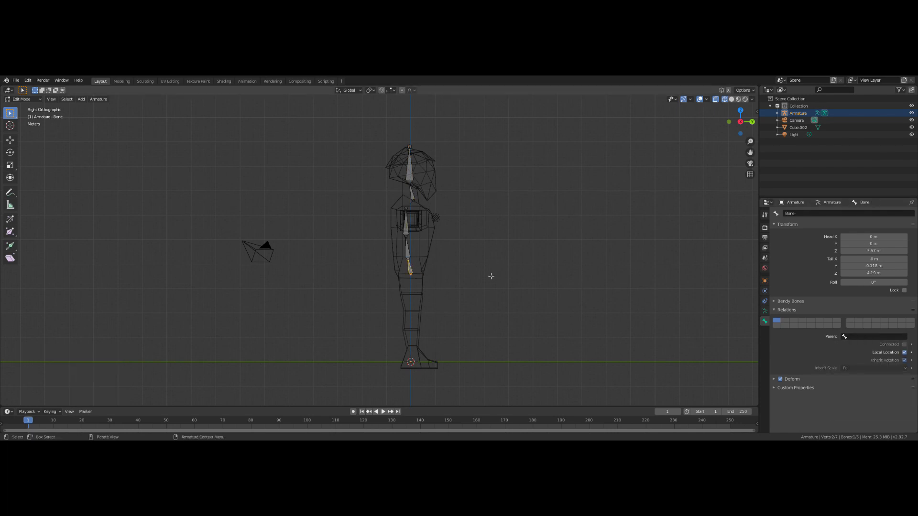
{"action": "left_click", "coordinate": [809, 215]}
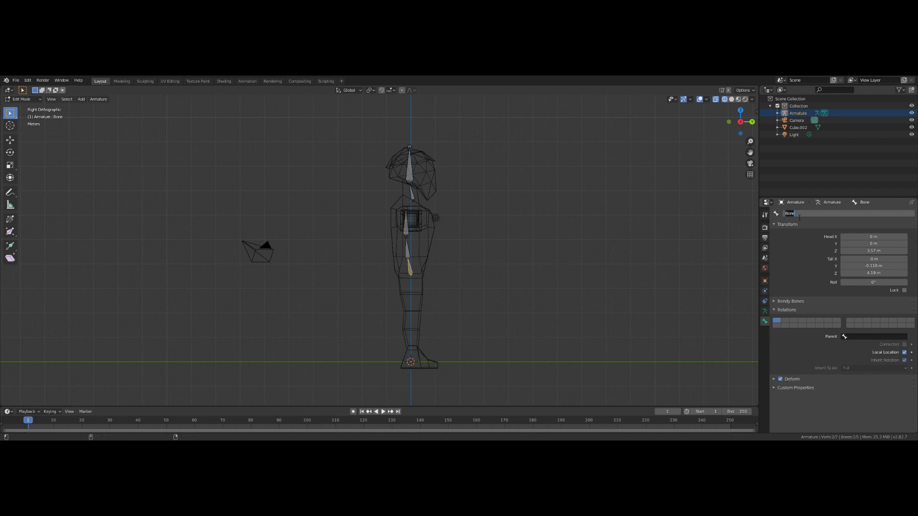
{"action": "type", "text": "Pelvis"}
{"action": "key", "text": "Return"}
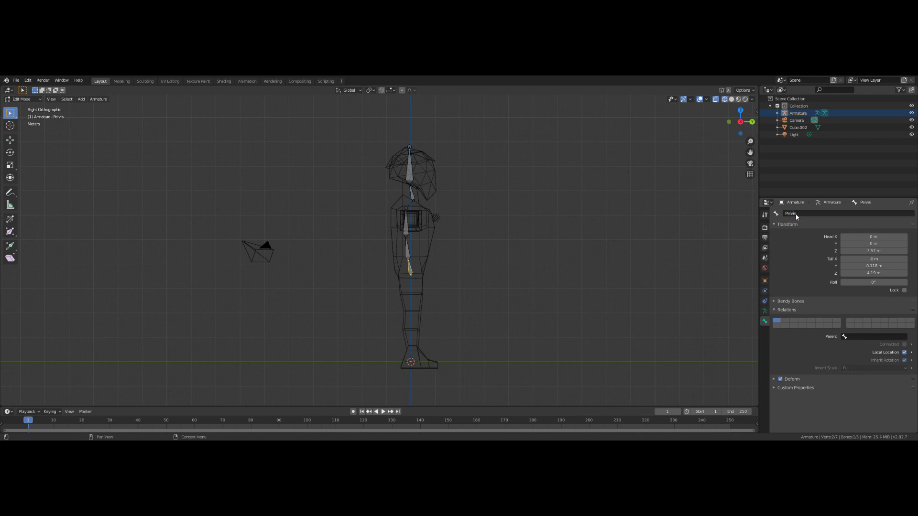
{"action": "left_click", "coordinate": [409, 253]}
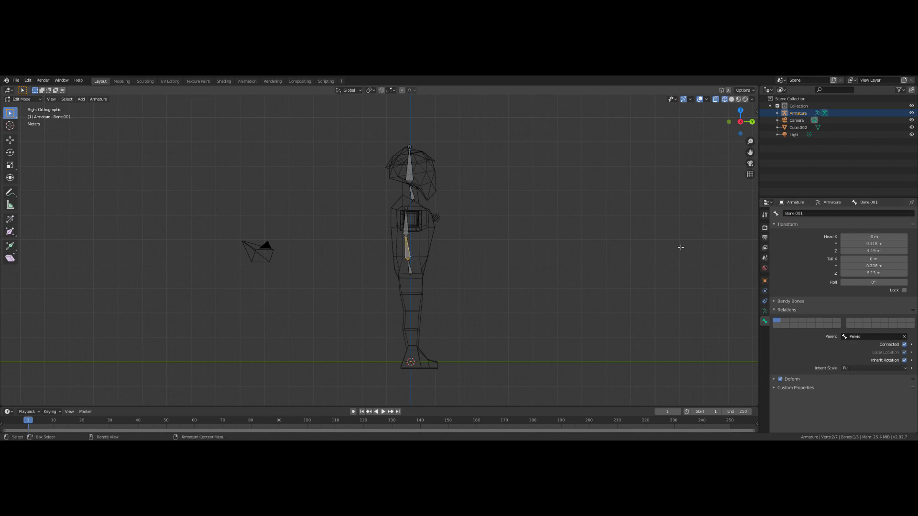
{"action": "left_click", "coordinate": [821, 212]}
{"action": "type", "text": "S"}
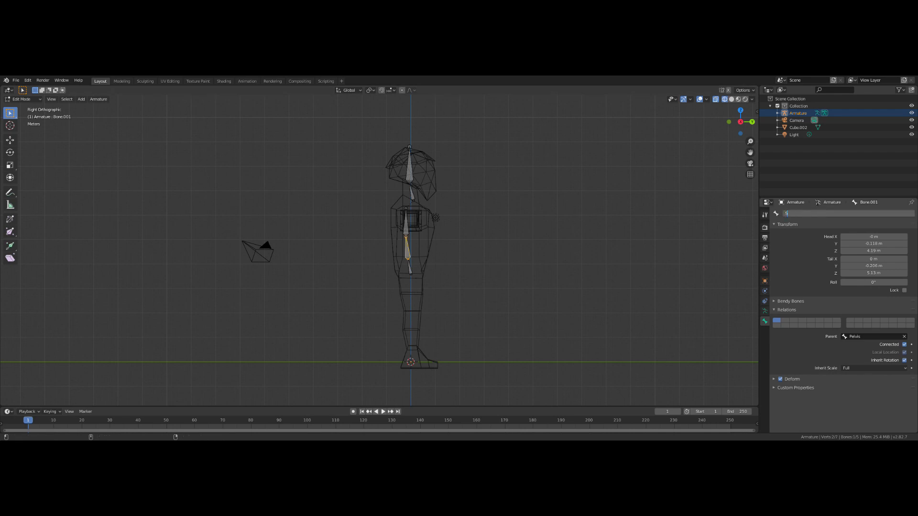
{"action": "type", "text": "tomach"}
{"action": "key", "text": "Return"}
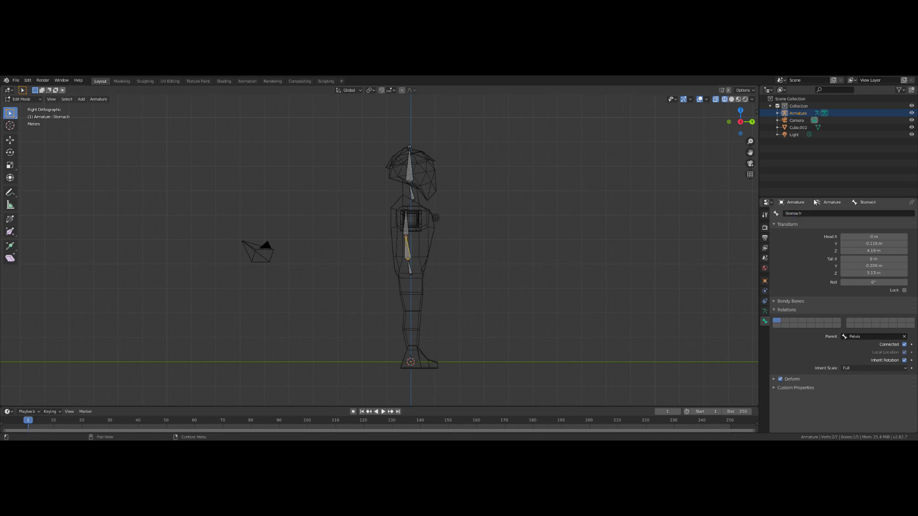
Rename the upper spine bone as Chest, the neck bone as Neck and the topmost bone as Head
{"action": "left_click", "coordinate": [406, 224]}
{"action": "double_click", "coordinate": [813, 213]}
{"action": "type", "text": "Chest"}
{"action": "key", "text": "Return"}
{"action": "left_click", "coordinate": [413, 193]}
{"action": "double_click", "coordinate": [813, 213]}
{"action": "type", "text": "Neck"}
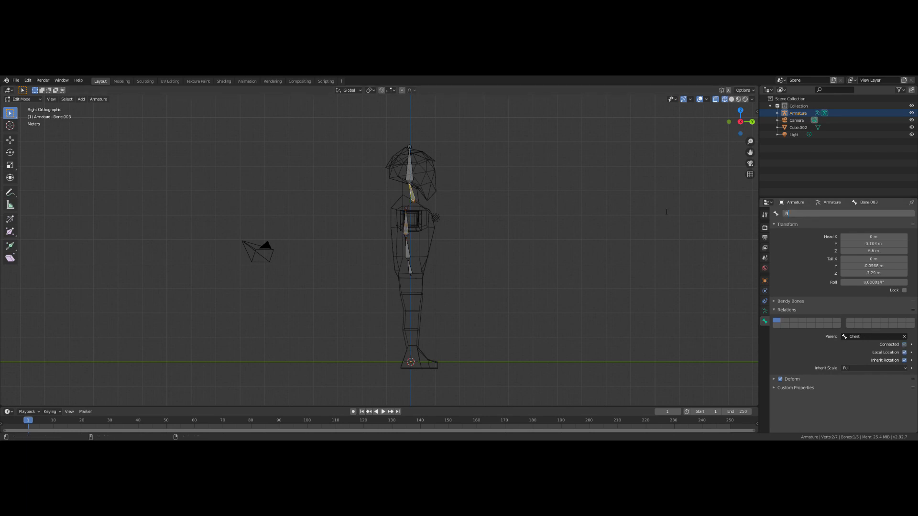
{"action": "key", "text": "Return"}
{"action": "left_click", "coordinate": [410, 165]}
{"action": "double_click", "coordinate": [813, 213]}
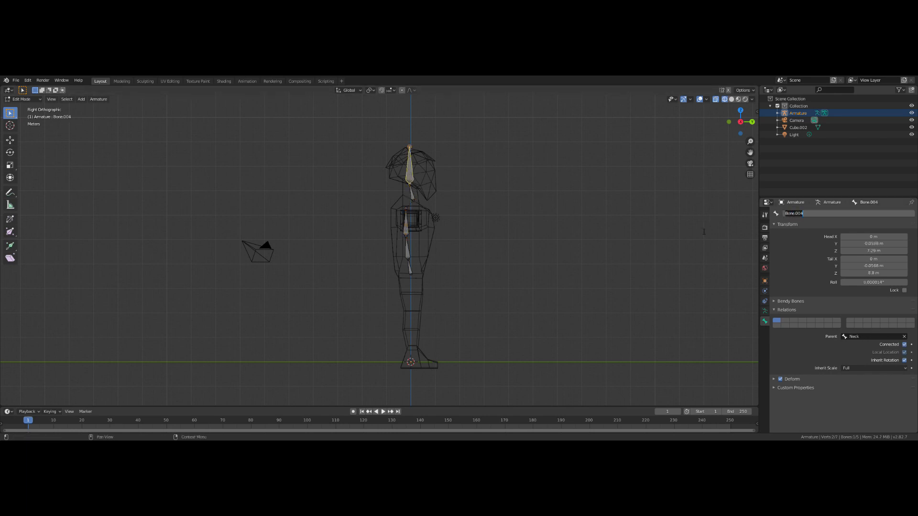
{"action": "type", "text": "Head"}
{"action": "key", "text": "Return"}
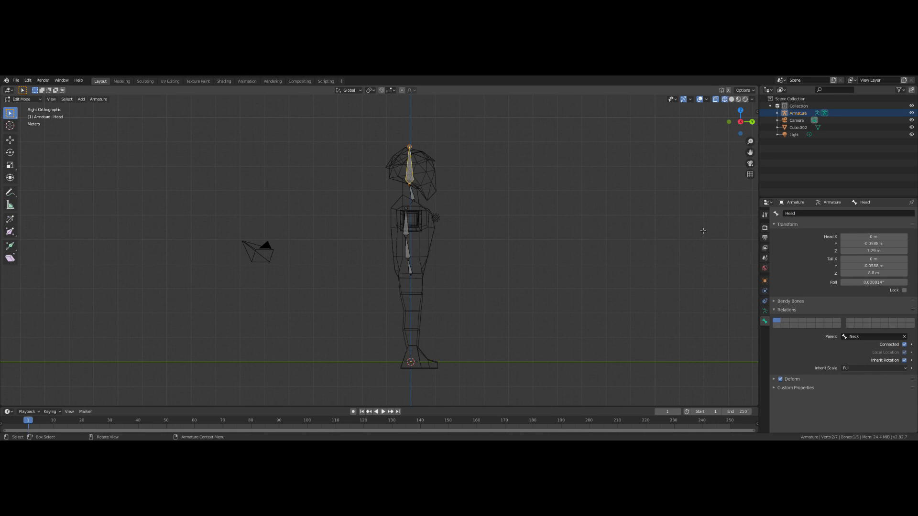
In back view, extrude a shoulder bone from the Chest tip, about -0.91 m in X and -0.12 m in Z, and clear its parent
{"action": "key", "text": "ctrl"}
{"action": "key", "text": "ctrl+KP_1"}
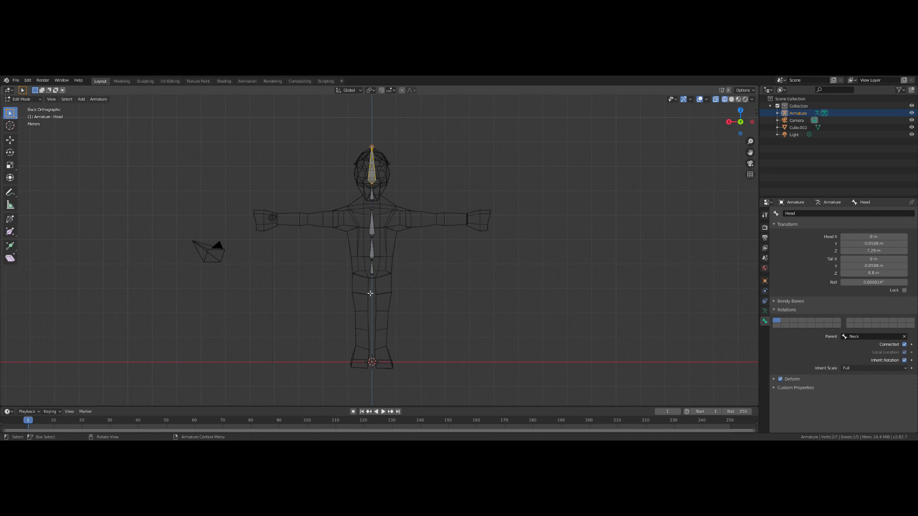
{"action": "scroll", "coordinate": [370, 294], "scroll_direction": "up", "scroll_amount": 4}
{"action": "left_click", "coordinate": [370, 168]}
{"action": "key", "text": "e"}
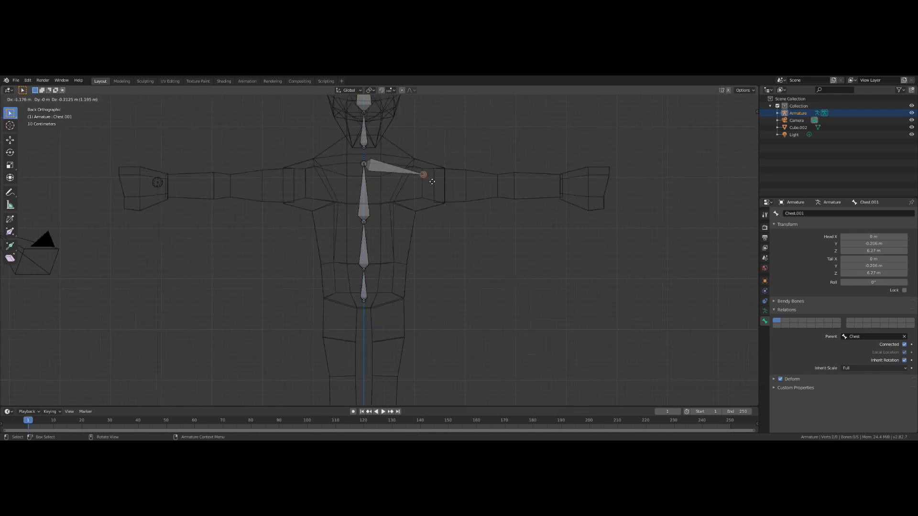
{"action": "left_click", "coordinate": [419, 175]}
{"action": "left_click", "coordinate": [903, 337]}
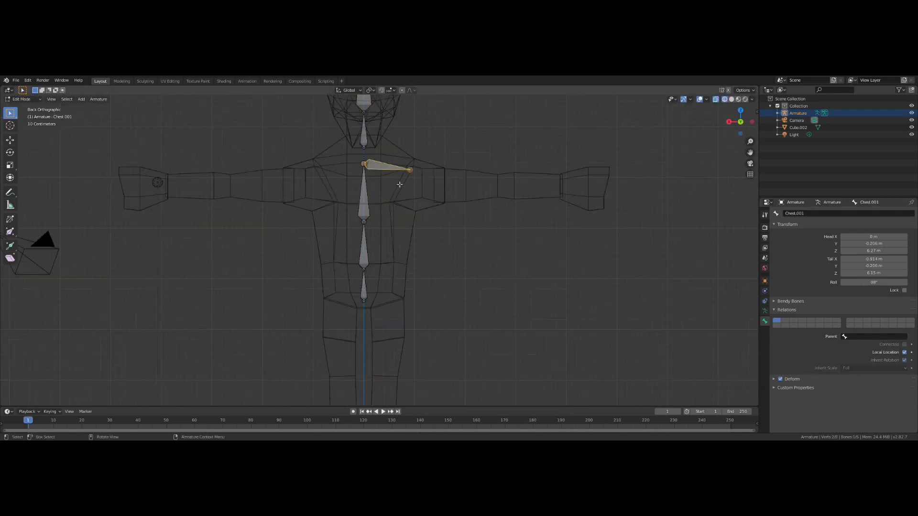
Move the shoulder bone so its tip sits at about X -1.55 m, Z 5.88 m and its head at about X -0.43 m, Z 6.31 m
{"action": "key", "text": "g"}
{"action": "left_click", "coordinate": [433, 199]}
{"action": "left_click", "coordinate": [396, 178]}
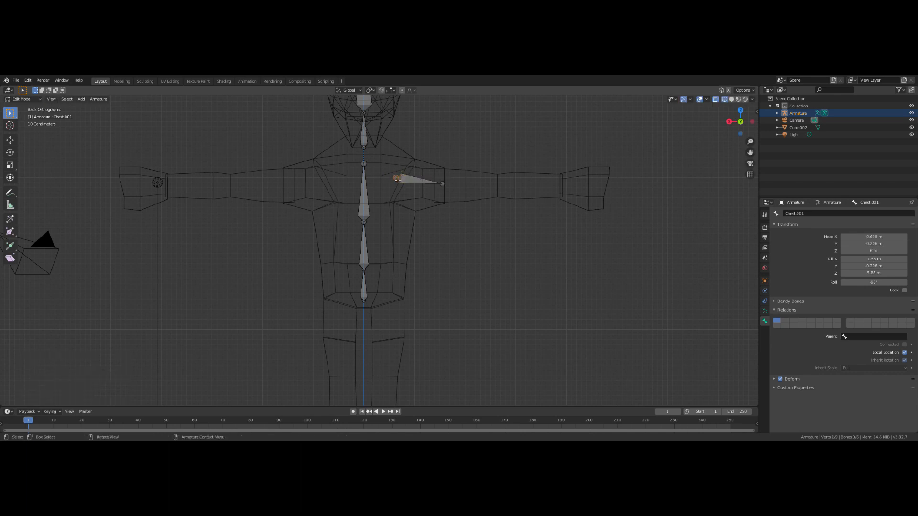
{"action": "key", "text": "g"}
{"action": "left_click", "coordinate": [393, 176]}
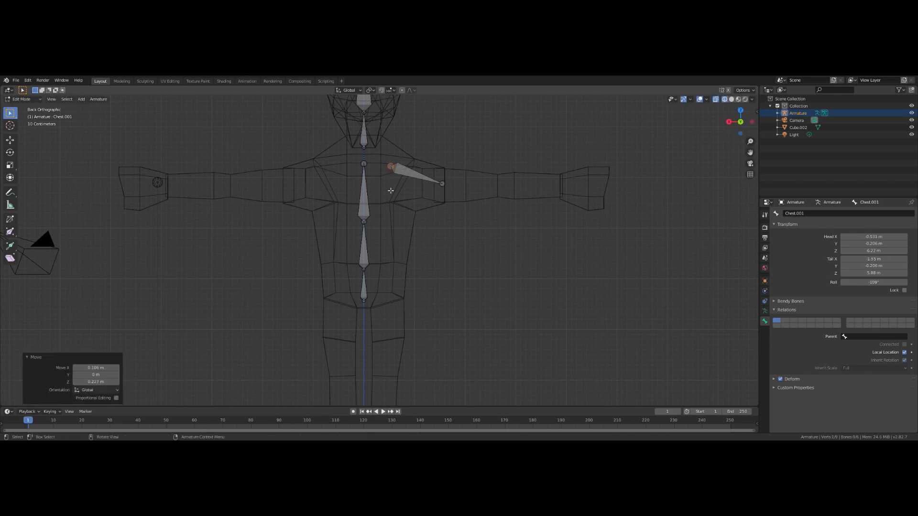
{"action": "key", "text": "g"}
{"action": "left_click", "coordinate": [392, 207]}
Extrude upper arm, forearm and hand bones outward from the shoulder bone's tip, about 1.08 m, 1.23 m and 0.91 m long
{"action": "left_click", "coordinate": [442, 184]}
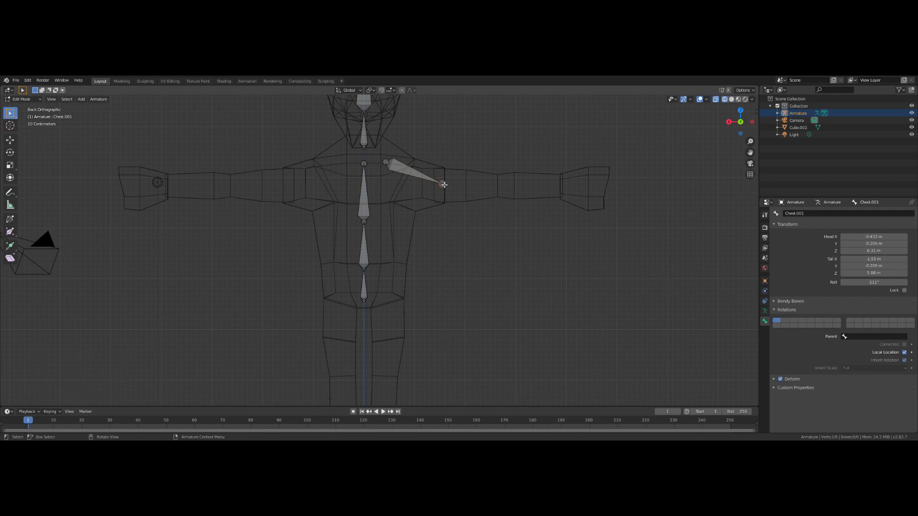
{"action": "key", "text": "e"}
{"action": "left_click", "coordinate": [497, 186]}
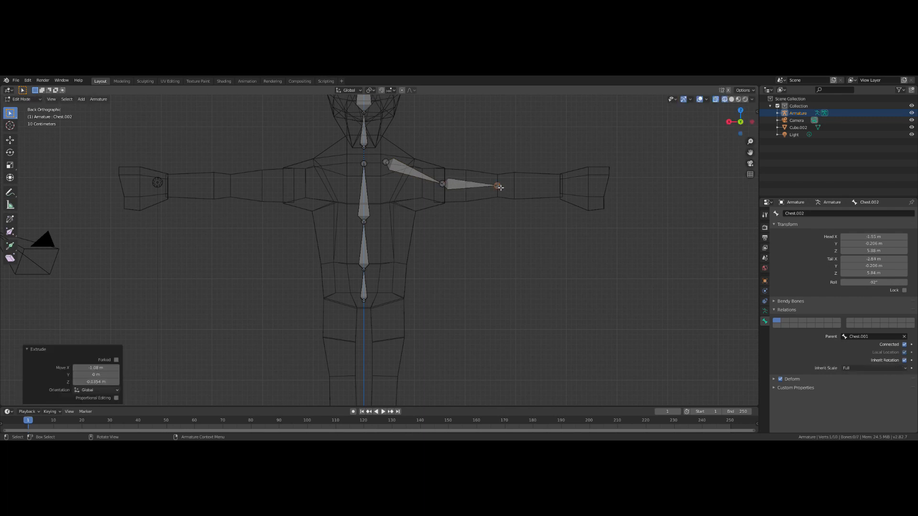
{"action": "key", "text": "e"}
{"action": "left_click", "coordinate": [560, 187]}
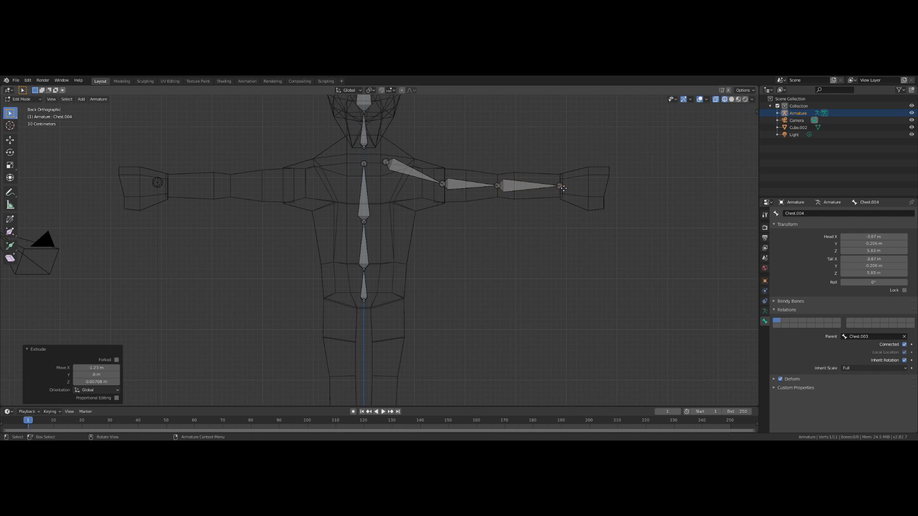
{"action": "key", "text": "e"}
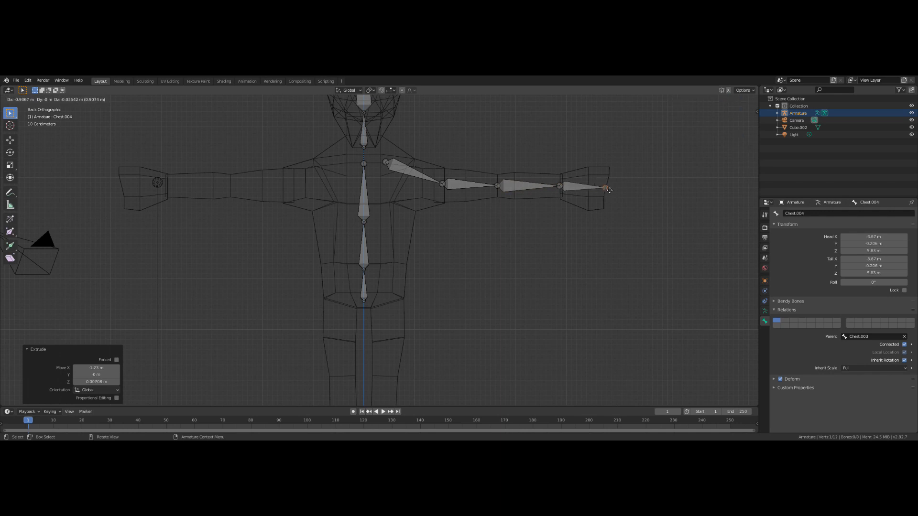
{"action": "left_click", "coordinate": [608, 189]}
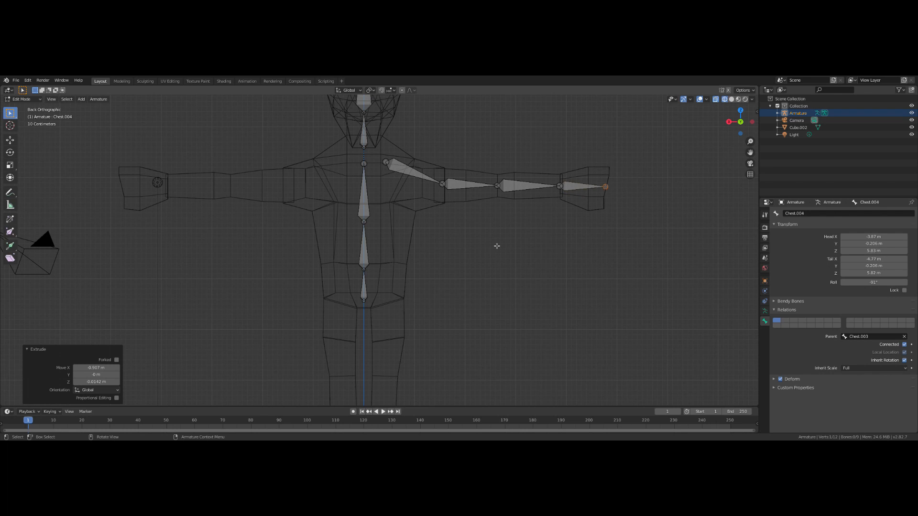
Name the arm bones Shoulder, UpperArm and LowerArm, rename the hand bone as well, and parent the Shoulder bone to Chest
{"action": "left_click", "coordinate": [409, 172]}
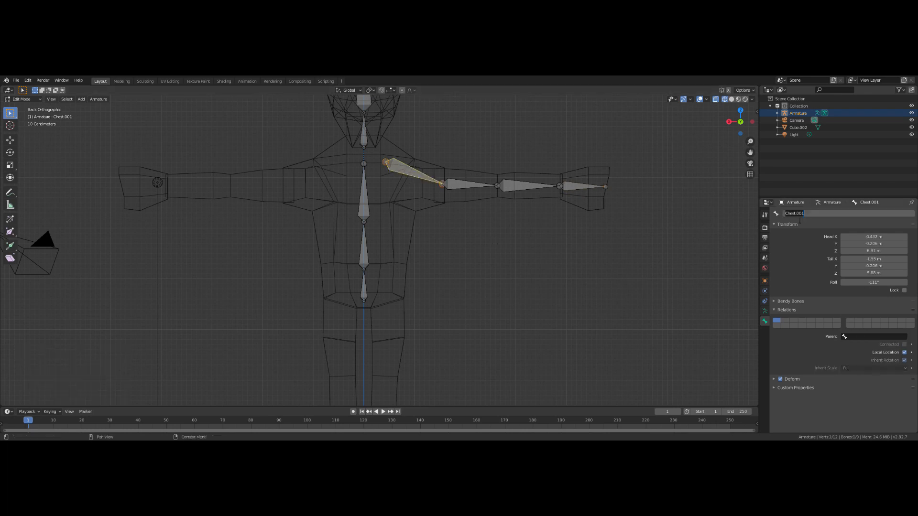
{"action": "left_click", "coordinate": [471, 186]}
{"action": "left_click", "coordinate": [810, 214]}
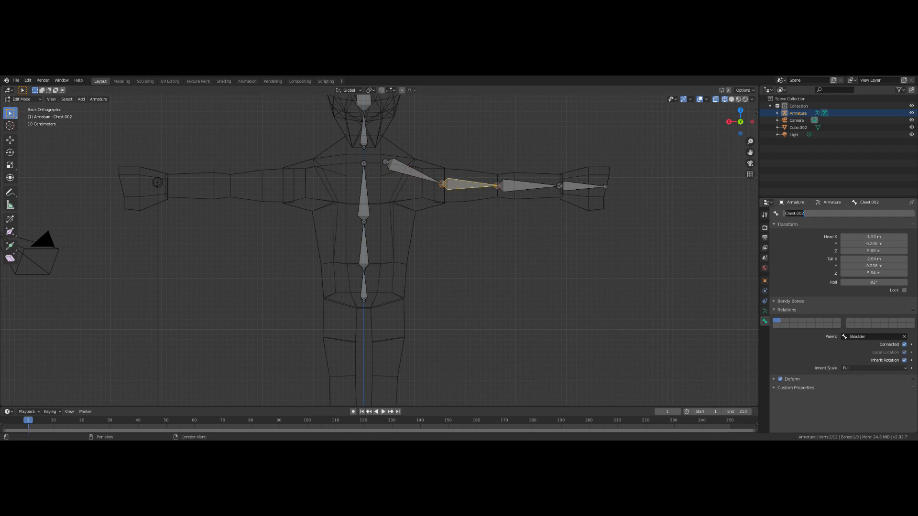
{"action": "type", "text": "UpperArm"}
{"action": "key", "text": "Return"}
{"action": "left_click", "coordinate": [526, 187]}
{"action": "left_click", "coordinate": [810, 214]}
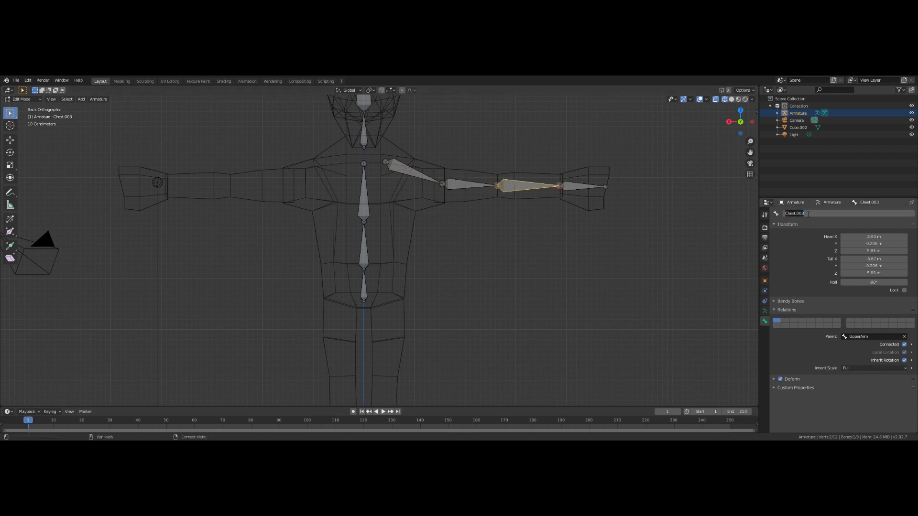
{"action": "type", "text": "LowerArm"}
{"action": "key", "text": "Return"}
{"action": "left_click", "coordinate": [576, 185]}
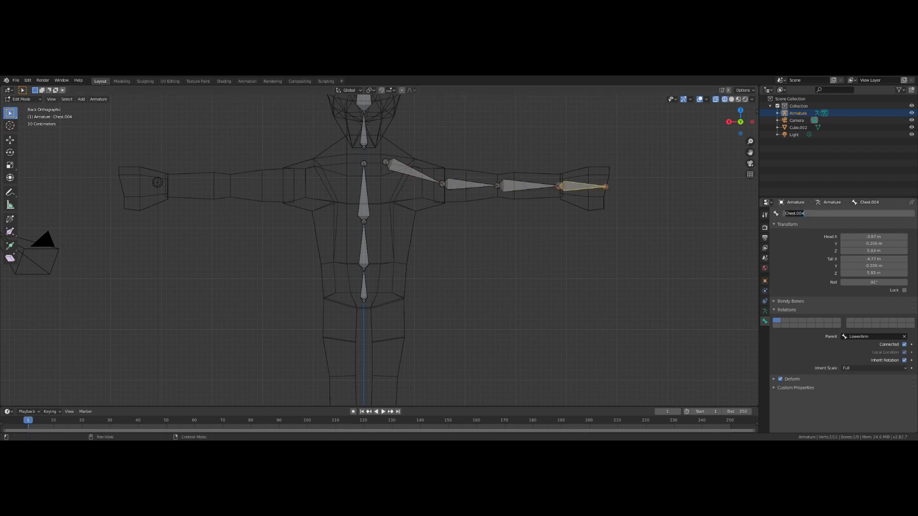
{"action": "left_click", "coordinate": [385, 162]}
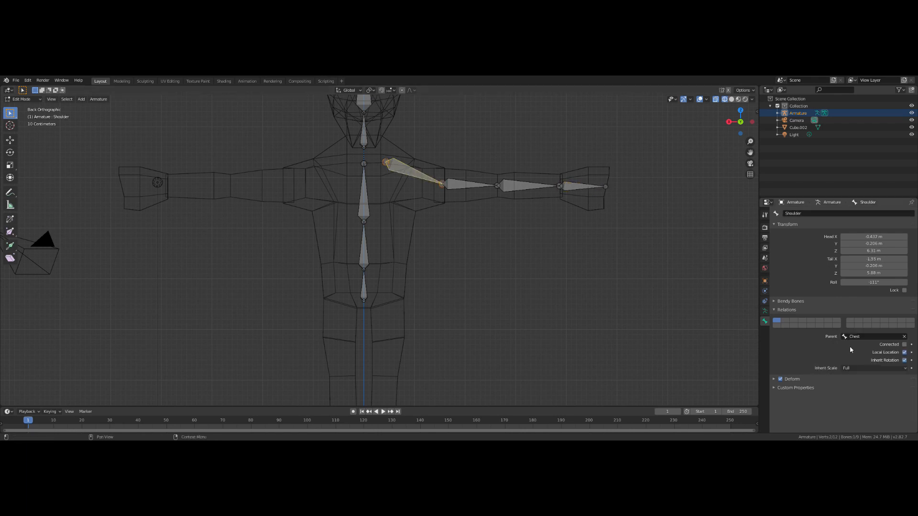
Extrude a leg bone about 0.84 m downward along Z from the base of the Pelvis bone
{"action": "middle_click_drag", "start_coordinate": [445, 317], "coordinate": [447, 188], "text": "shift"}
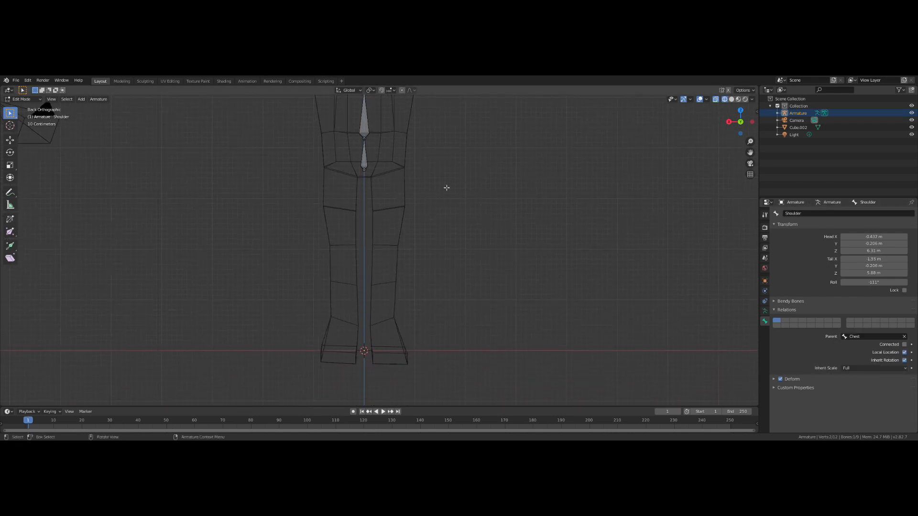
{"action": "left_click", "coordinate": [373, 180]}
{"action": "key", "text": "e"}
{"action": "key", "text": "z"}
{"action": "left_click", "coordinate": [359, 180]}
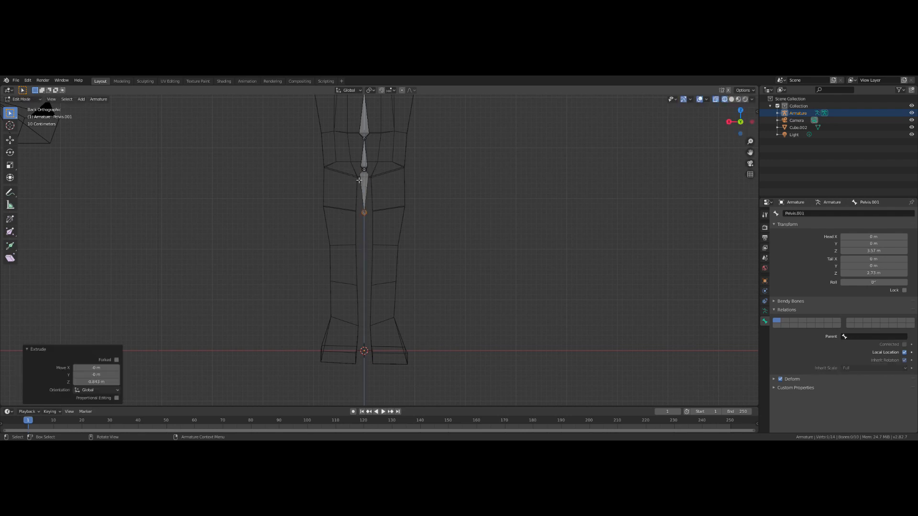
Move the new leg bone into the thigh, about -0.45 m in X and 0.11 m in Z, and lower its tip about 0.75 m to the knee
{"action": "left_click", "coordinate": [359, 180]}
{"action": "key", "text": "g"}
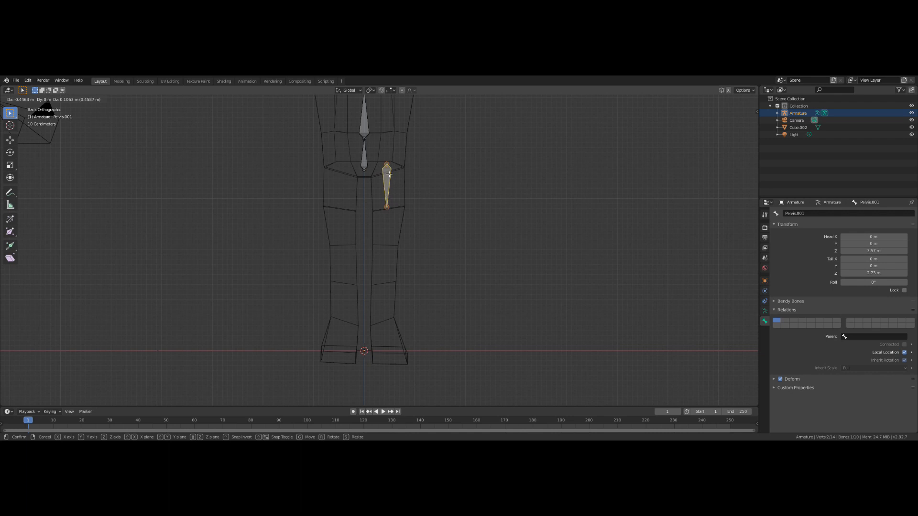
{"action": "left_click", "coordinate": [389, 174]}
{"action": "left_click", "coordinate": [387, 207]}
{"action": "key", "text": "g"}
{"action": "left_click", "coordinate": [387, 253]}
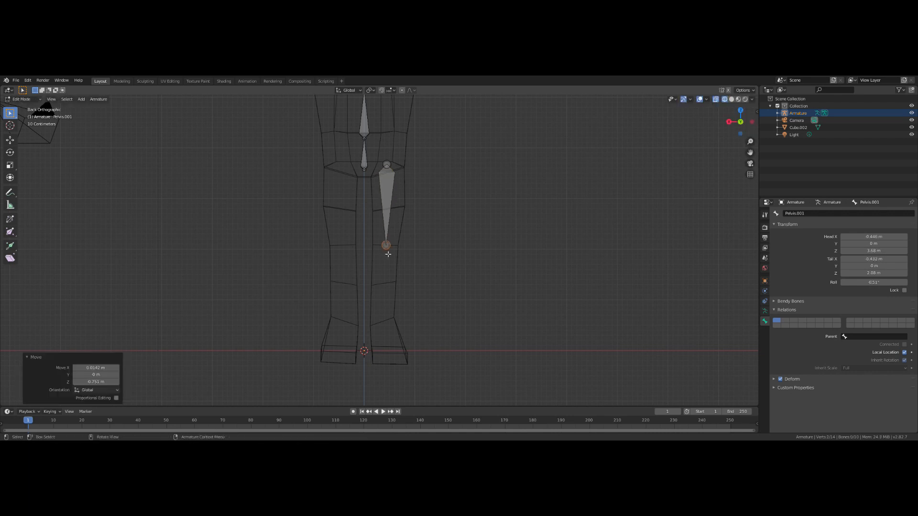
Extrude a lower-leg bone about 1.54 m downward from the knee to the ankle
{"action": "key", "text": "e"}
{"action": "left_click", "coordinate": [386, 333]}
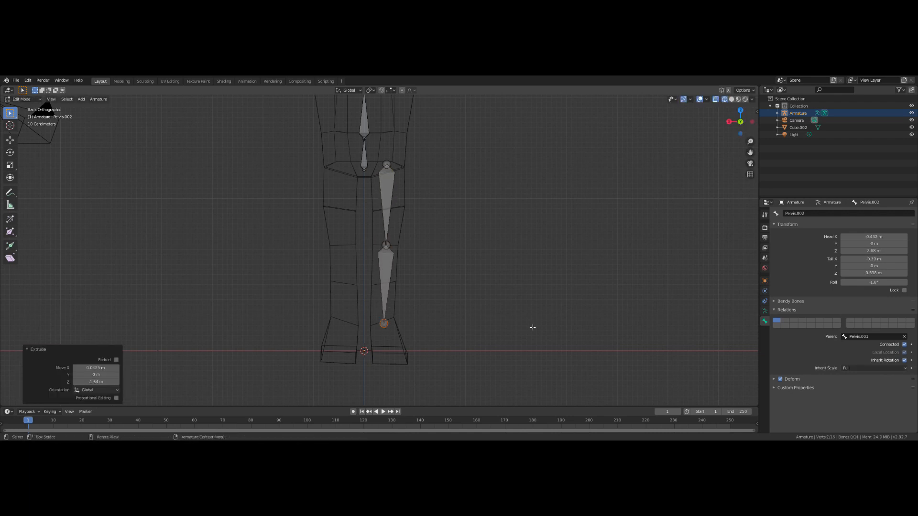
{"action": "middle_click_drag", "start_coordinate": [533, 324], "coordinate": [452, 330]}
{"action": "key", "text": "e"}
{"action": "right_click", "coordinate": [323, 354]}
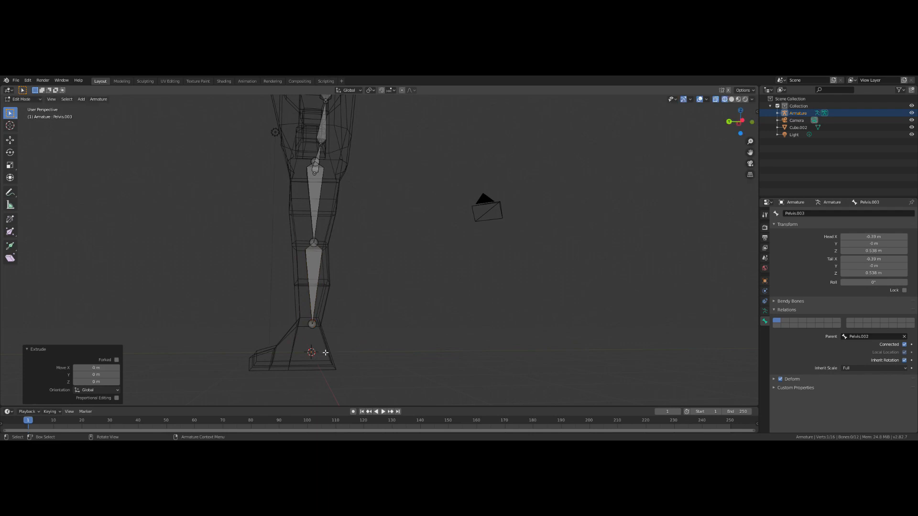
{"action": "key", "text": "ctrl+z"}
Extrude a foot bone about 0.52 m forward and 0.59 m down from the ankle, plus a toe bone about 0.68 m forward and 0.09 m down
{"action": "middle_click_drag", "start_coordinate": [371, 338], "coordinate": [374, 341]}
{"action": "key", "text": "KP_3"}
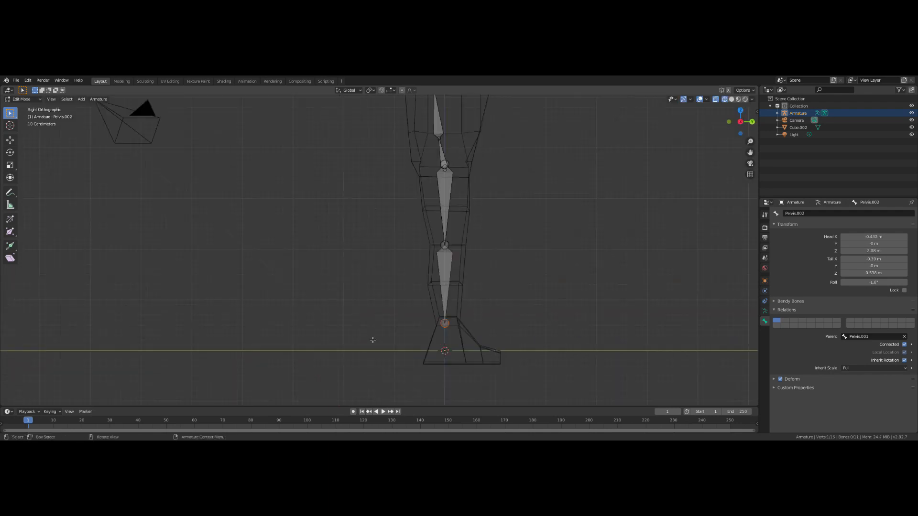
{"action": "key", "text": "ctrl+KP_3"}
{"action": "key", "text": "e"}
{"action": "left_click", "coordinate": [281, 370]}
{"action": "key", "text": "e"}
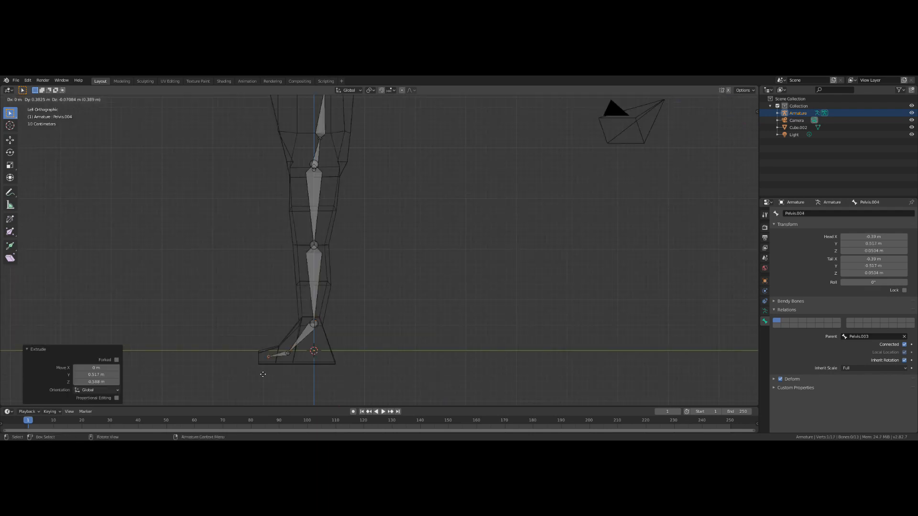
{"action": "left_click", "coordinate": [247, 375]}
{"action": "middle_click_drag", "start_coordinate": [344, 327], "coordinate": [424, 334]}
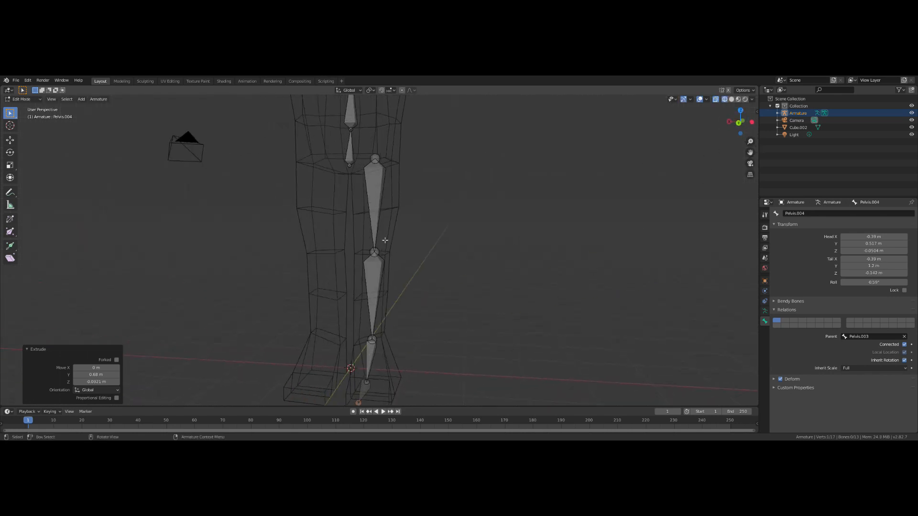
Rename the upper leg bone Thigh and the bone below the knee LowerLeg
{"action": "scroll", "coordinate": [383, 242], "scroll_direction": "down", "scroll_amount": 2}
{"action": "left_click", "coordinate": [378, 215]}
{"action": "double_click", "coordinate": [791, 213]}
{"action": "type", "text": "Thigh"}
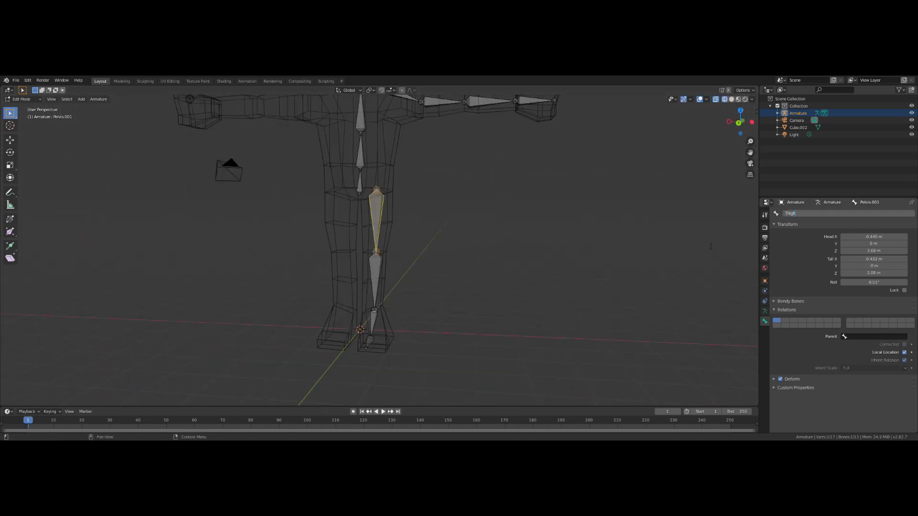
{"action": "key", "text": "Return"}
{"action": "left_click", "coordinate": [378, 276]}
{"action": "double_click", "coordinate": [834, 214]}
{"action": "type", "text": "L"}
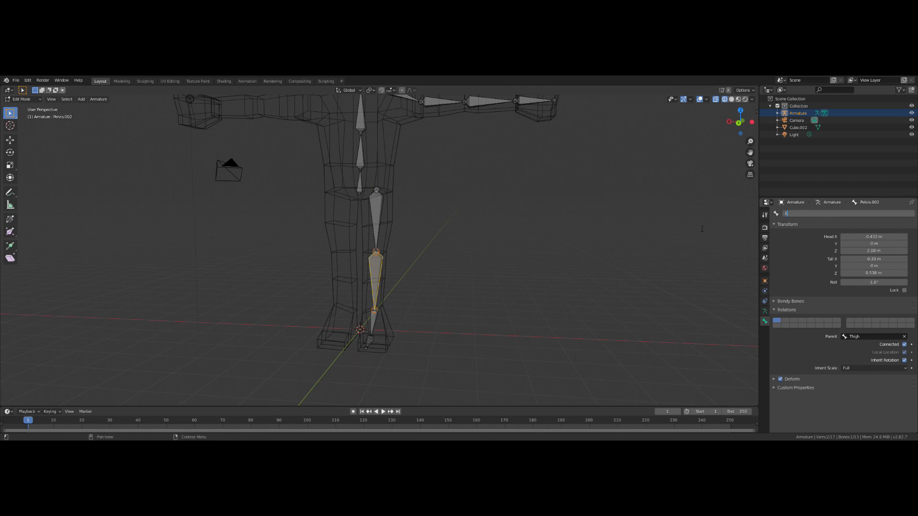
{"action": "type", "text": "owerLeg"}
{"action": "key", "text": "Return"}
Rename the two bones below LowerLeg as Foot and Toes
{"action": "key", "text": "bracketright"}
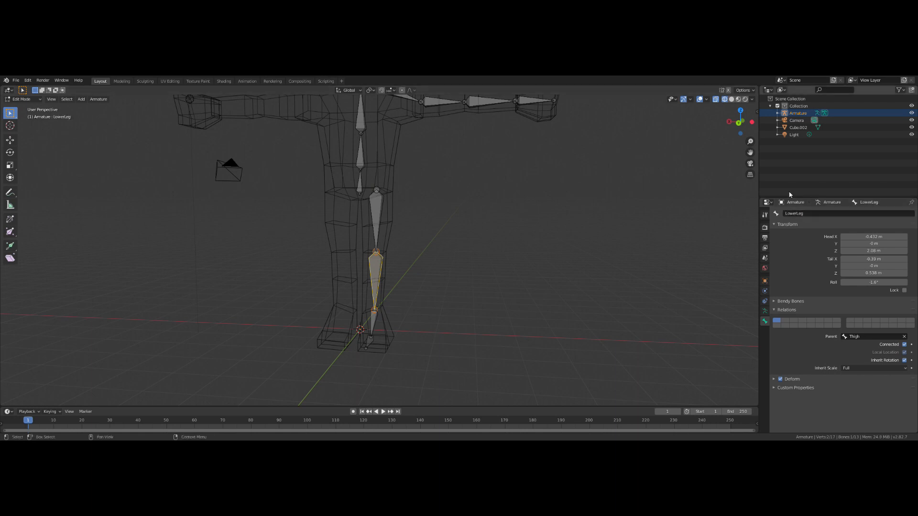
{"action": "double_click", "coordinate": [809, 214]}
{"action": "type", "text": "Foot"}
{"action": "key", "text": "Return"}
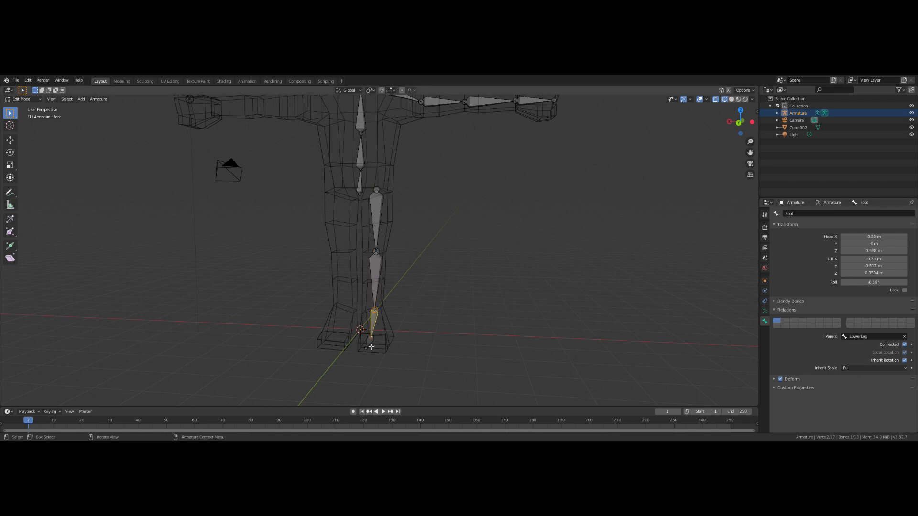
{"action": "key", "text": "bracketright"}
{"action": "double_click", "coordinate": [810, 212]}
{"action": "type", "text": "Toes"}
{"action": "key", "text": "Return"}
Add side suffixes to all the arm and leg bones with AutoName Left/Right
{"action": "scroll", "coordinate": [469, 207], "scroll_direction": "down", "scroll_amount": 2}
{"action": "middle_click_drag", "start_coordinate": [469, 207], "coordinate": [476, 242]}
{"action": "key", "text": "ctrl+KP_1"}
{"action": "left_click_drag", "start_coordinate": [381, 169], "coordinate": [501, 360]}
{"action": "middle_click_drag", "start_coordinate": [501, 360], "coordinate": [528, 336]}
{"action": "right_click", "coordinate": [414, 217]}
{"action": "mouse_move", "coordinate": [401, 254]}
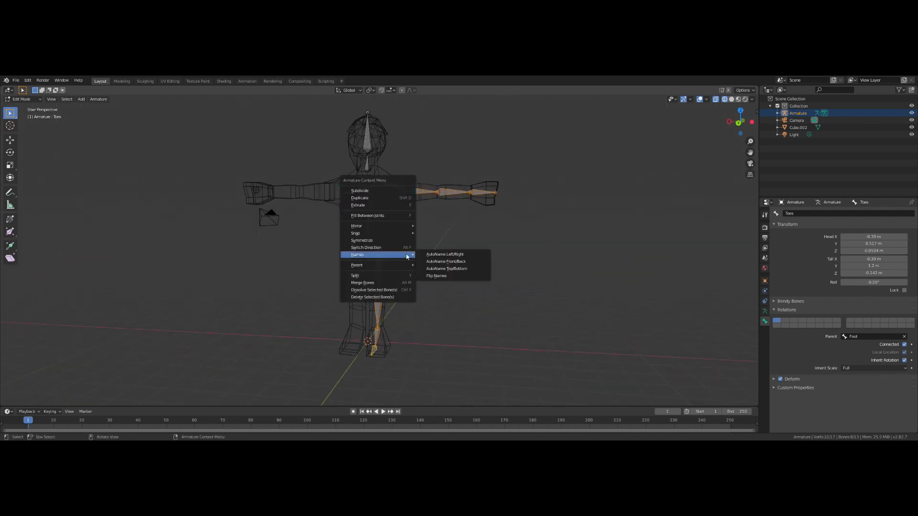
{"action": "left_click", "coordinate": [448, 257]}
{"action": "left_click", "coordinate": [448, 256]}
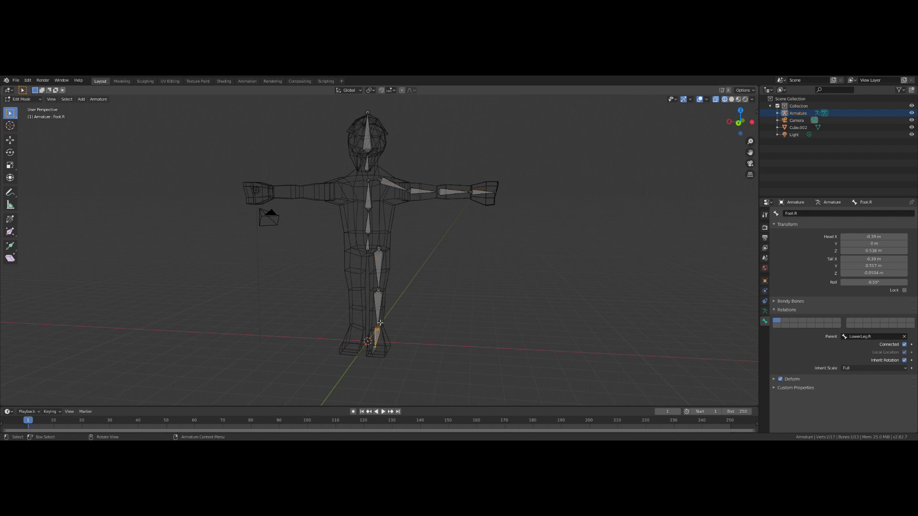
Symmetrize all the arm and leg bones, including the toes, onto the opposite side of the body
{"action": "left_click", "coordinate": [378, 309]}
{"action": "left_click_drag", "start_coordinate": [374, 167], "coordinate": [502, 385]}
{"action": "left_click", "coordinate": [378, 356], "text": "shift"}
{"action": "left_click", "coordinate": [379, 356], "text": "shift"}
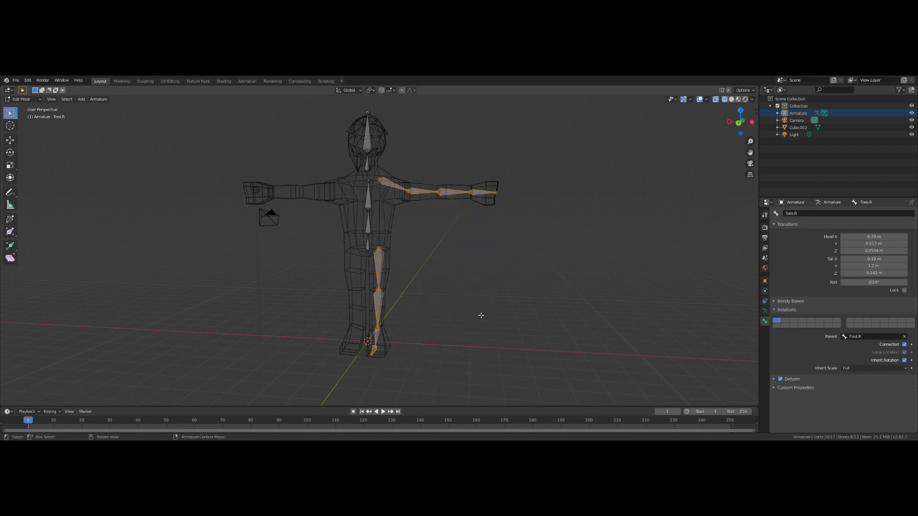
{"action": "right_click", "coordinate": [407, 227]}
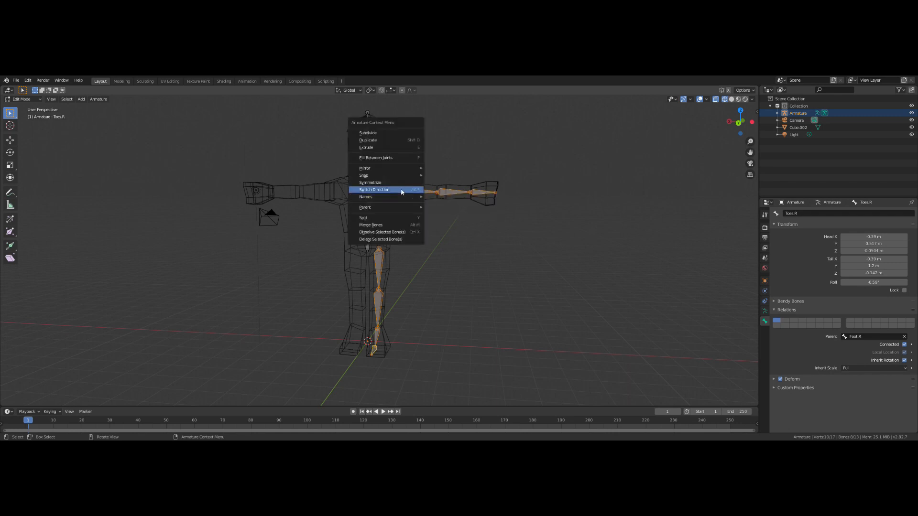
{"action": "left_click", "coordinate": [390, 183]}
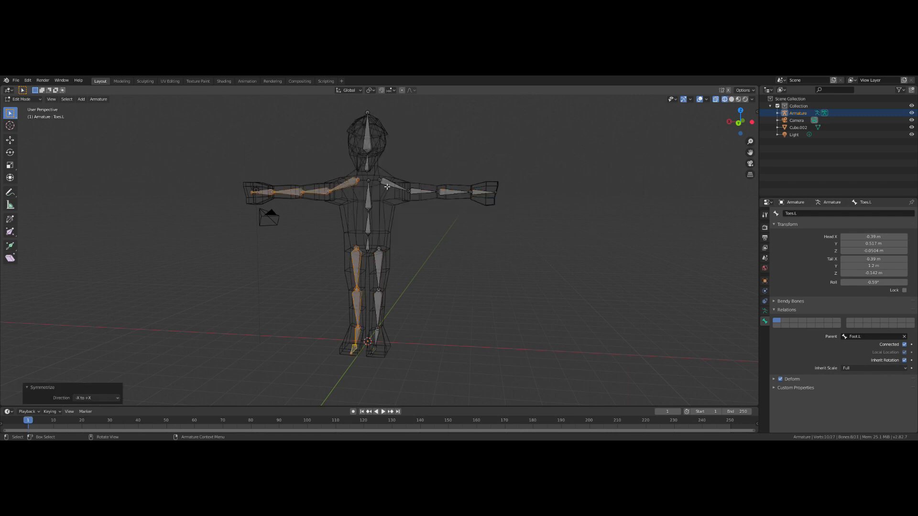
{"action": "left_click", "coordinate": [354, 382]}
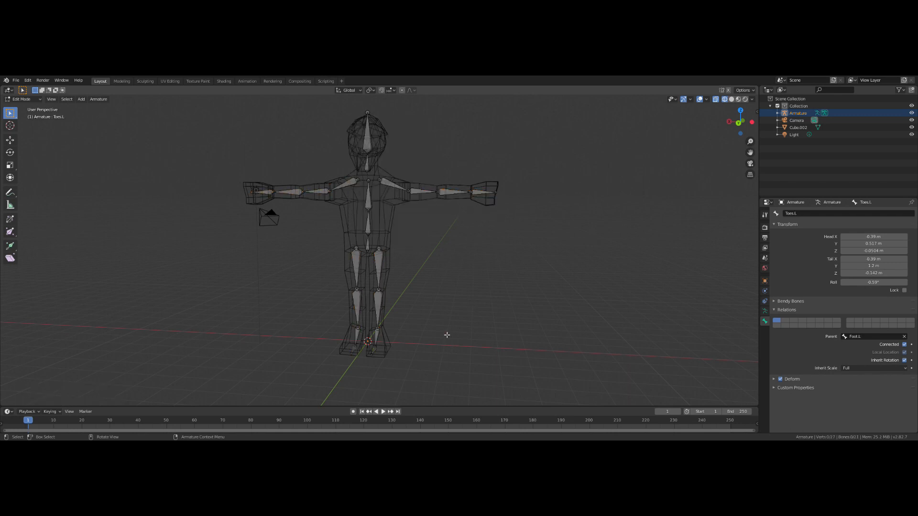
Move both knee joints about 0.16 m forward along Y
{"action": "mouse_move", "coordinate": [447, 335]}
{"action": "middle_mouse_down"}
{"action": "mouse_move", "coordinate": [494, 344]}
{"action": "mouse_move", "coordinate": [533, 338]}
{"action": "mouse_move", "coordinate": [541, 354]}
{"action": "mouse_move", "coordinate": [529, 391]}
{"action": "mouse_move", "coordinate": [428, 394]}
{"action": "mouse_move", "coordinate": [307, 378]}
{"action": "mouse_move", "coordinate": [289, 406]}
{"action": "mouse_move", "coordinate": [335, 371]}
{"action": "mouse_move", "coordinate": [457, 340]}
{"action": "middle_mouse_up"}
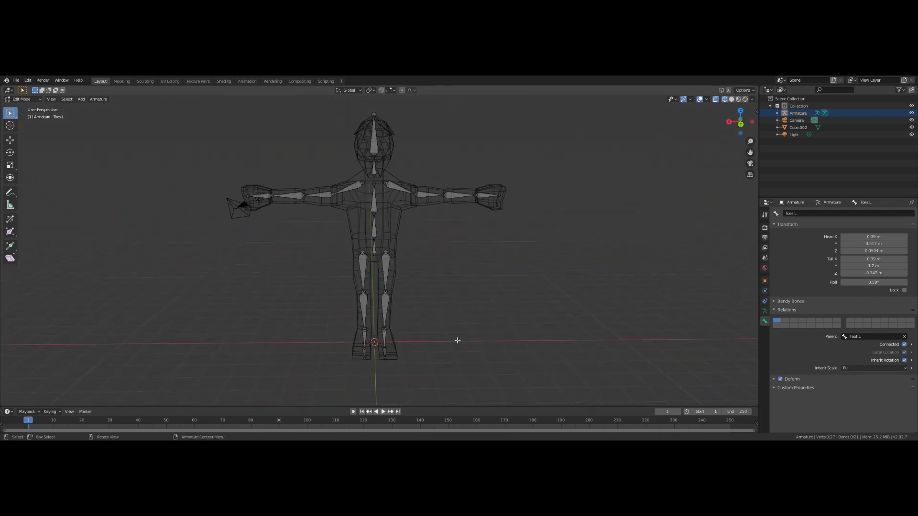
{"action": "scroll", "coordinate": [457, 341], "scroll_direction": "up", "scroll_amount": 2}
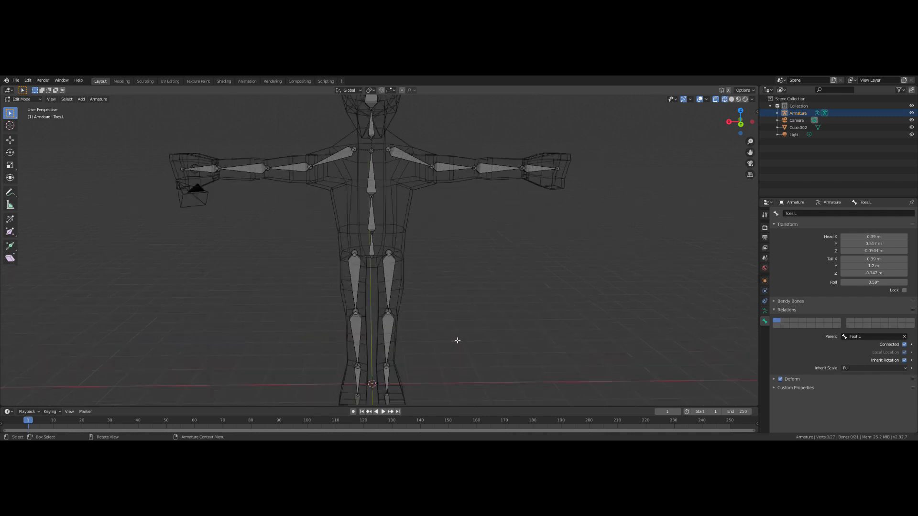
{"action": "middle_click_drag", "start_coordinate": [457, 342], "coordinate": [407, 333]}
{"action": "left_click", "coordinate": [330, 301]}
{"action": "left_click", "coordinate": [348, 308], "text": "shift"}
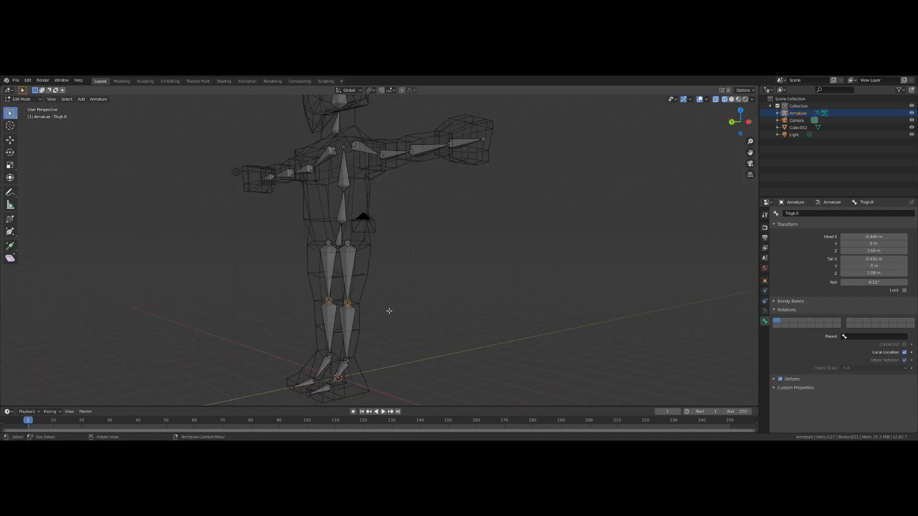
{"action": "key", "text": "g"}
{"action": "key", "text": "y"}
{"action": "left_click", "coordinate": [383, 313]}
Move the lower arm and hand bones on both sides about 0.2 m forward along Y
{"action": "middle_click_drag", "start_coordinate": [384, 324], "coordinate": [322, 306]}
{"action": "left_click", "coordinate": [214, 186]}
{"action": "left_click", "coordinate": [258, 190], "text": "shift"}
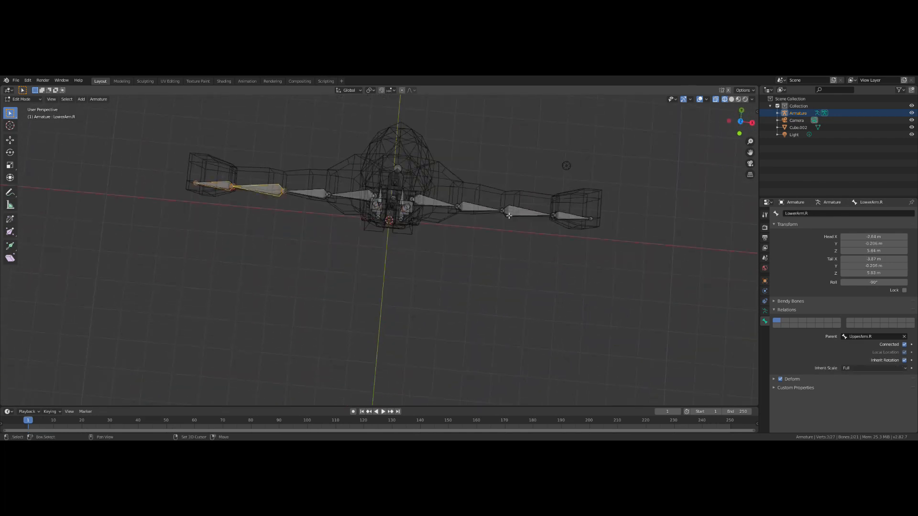
{"action": "left_click", "coordinate": [526, 211], "text": "shift"}
{"action": "left_click", "coordinate": [576, 220], "text": "shift"}
{"action": "key", "text": "g"}
{"action": "key", "text": "y"}
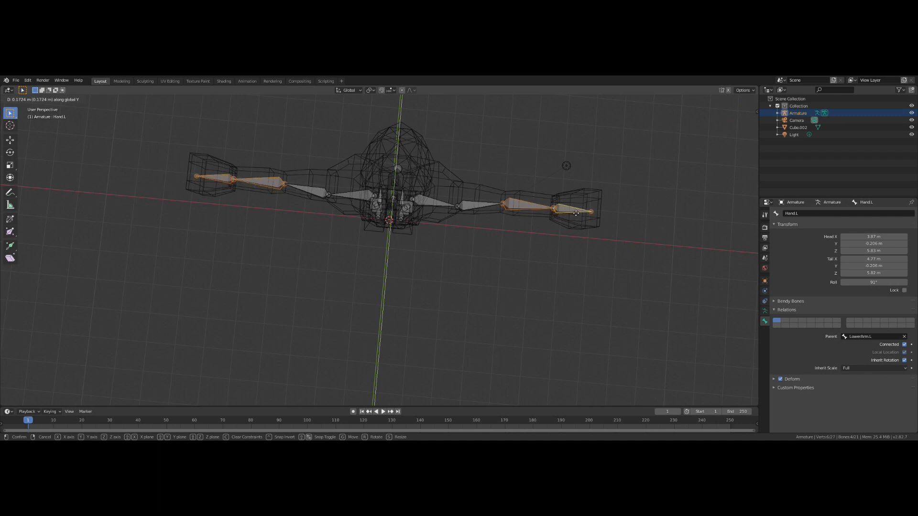
{"action": "left_click", "coordinate": [526, 212]}
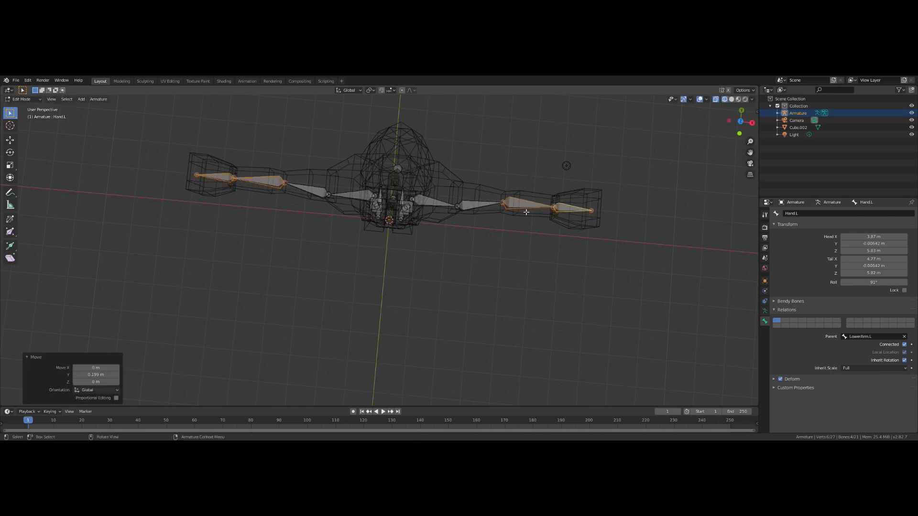
Move the upper arm and shoulder bones on both sides about 0.17 m forward along Y
{"action": "left_click", "coordinate": [314, 193]}
{"action": "left_click", "coordinate": [474, 207], "text": "shift"}
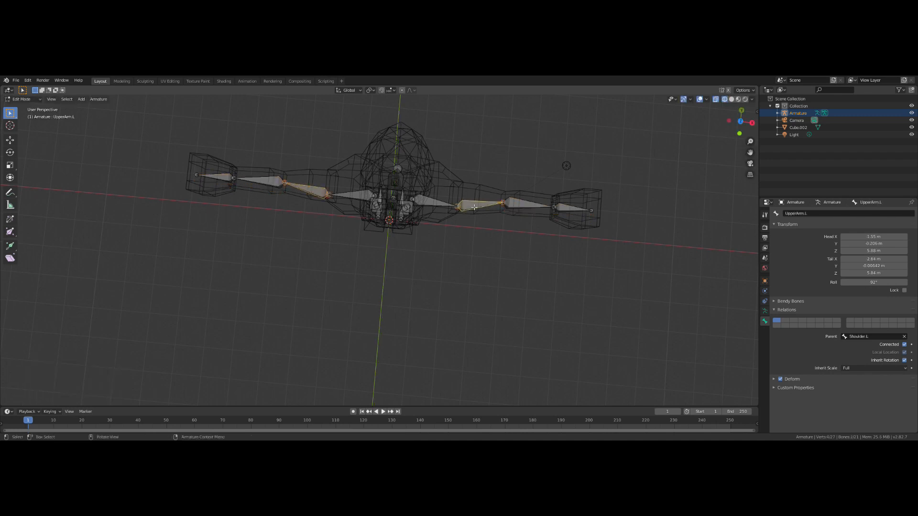
{"action": "left_click", "coordinate": [352, 194], "text": "shift"}
{"action": "left_click", "coordinate": [431, 202], "text": "shift"}
{"action": "key", "text": "g"}
{"action": "key", "text": "y"}
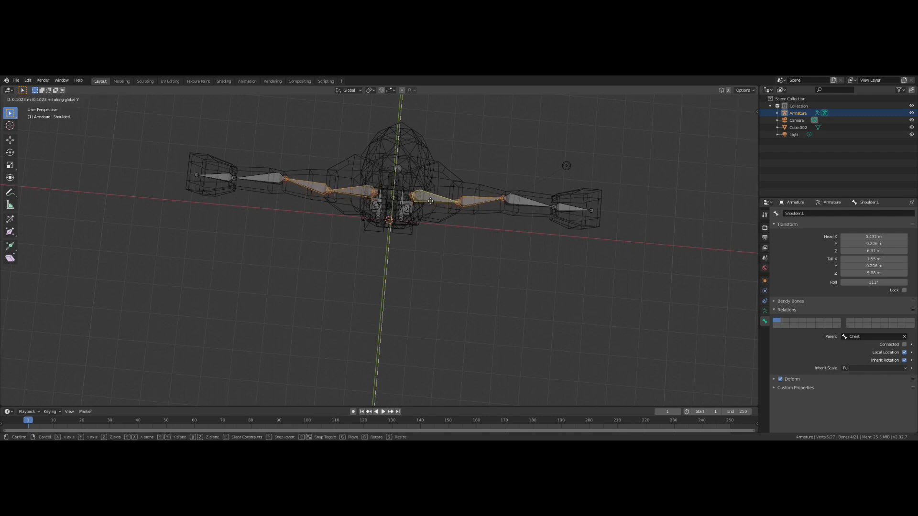
{"action": "left_click", "coordinate": [289, 199]}
Move both elbow joints about 0.24 m backward along Y
{"action": "left_click", "coordinate": [477, 198]}
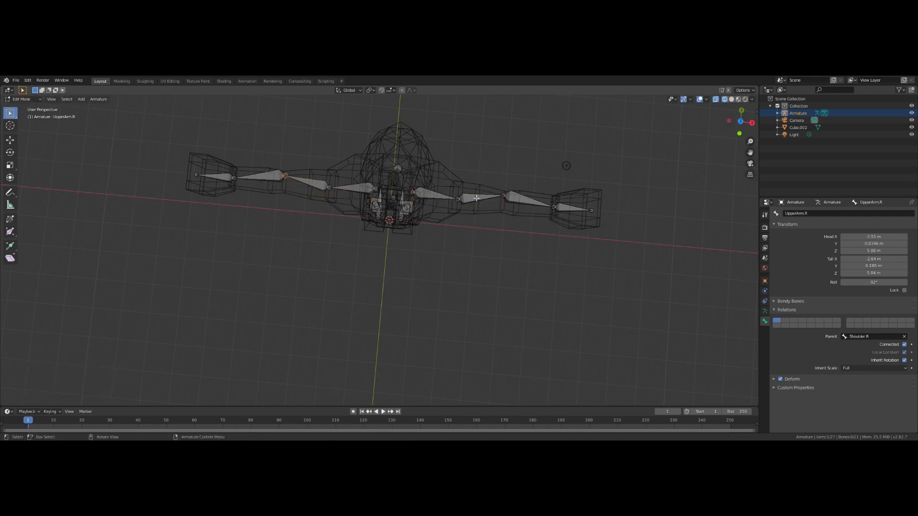
{"action": "left_click", "coordinate": [505, 199], "text": "shift"}
{"action": "key", "text": "g"}
{"action": "key", "text": "y"}
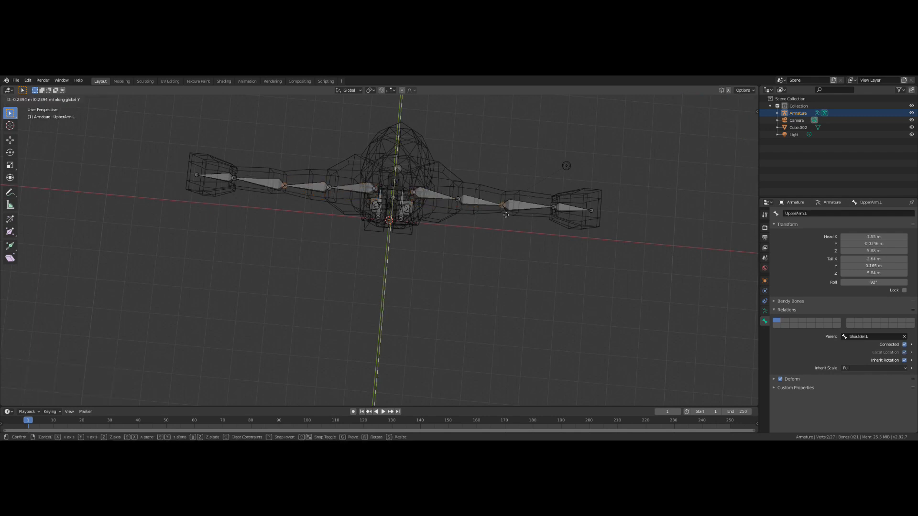
{"action": "left_click", "coordinate": [505, 215]}
{"action": "middle_click_drag", "start_coordinate": [505, 215], "coordinate": [503, 242]}
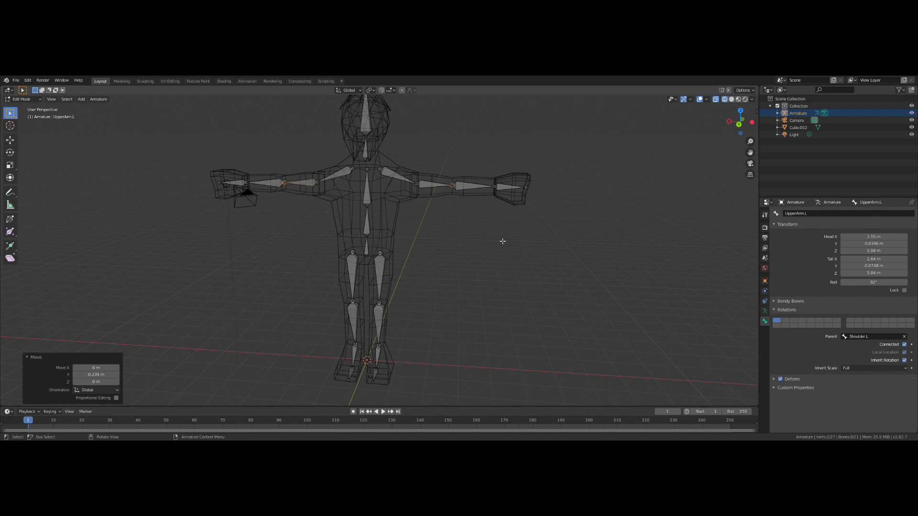
Extrude a control bone about 1.69 m forward along Y from each knee joint
{"action": "middle_click_drag", "start_coordinate": [498, 252], "coordinate": [459, 252]}
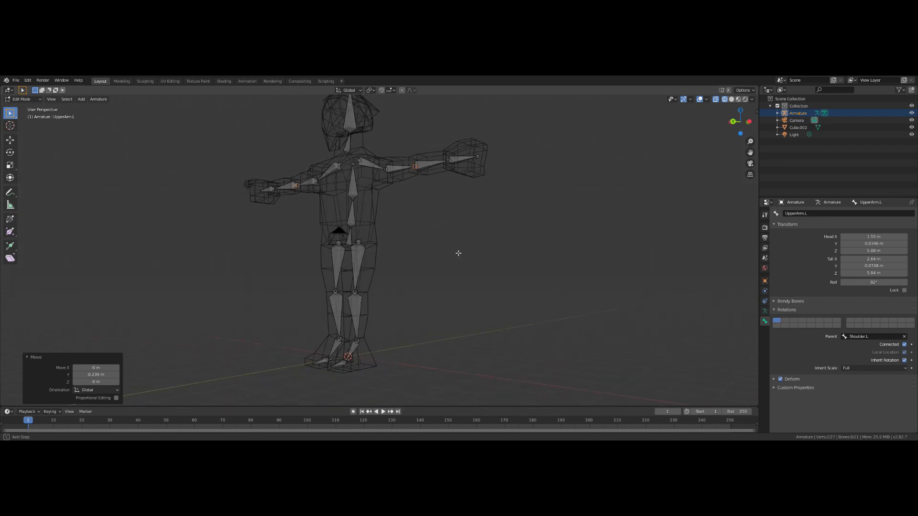
{"action": "left_click", "coordinate": [337, 294]}
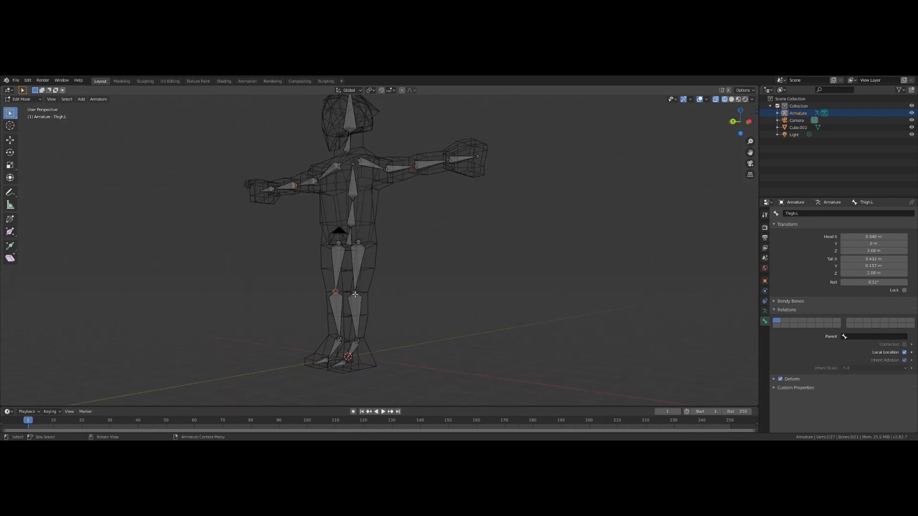
{"action": "left_click", "coordinate": [357, 293], "text": "shift"}
{"action": "key", "text": "e"}
{"action": "key", "text": "y"}
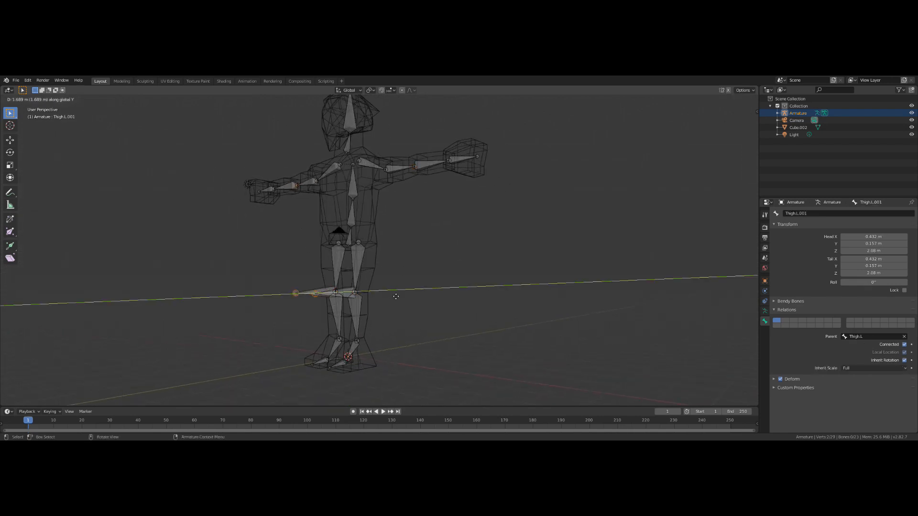
{"action": "left_click", "coordinate": [396, 296]}
Extrude a control bone about 1.14 m backward along Y from each ankle joint
{"action": "middle_click_drag", "start_coordinate": [396, 296], "coordinate": [426, 349]}
{"action": "left_click", "coordinate": [343, 336]}
{"action": "left_click", "coordinate": [342, 339], "text": "shift"}
{"action": "key", "text": "e"}
{"action": "key", "text": "y"}
{"action": "left_click", "coordinate": [388, 341]}
Rename the bones extruded from the right and left knees KneeControl.R and KneeControl.L
{"action": "left_click", "coordinate": [364, 318]}
{"action": "left_click", "coordinate": [348, 306]}
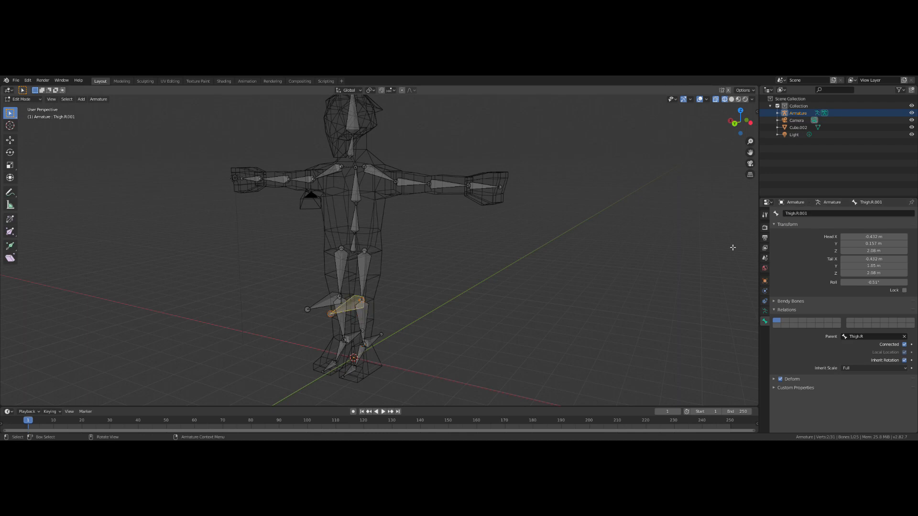
{"action": "left_click", "coordinate": [804, 214]}
{"action": "type", "text": "KneeContr"}
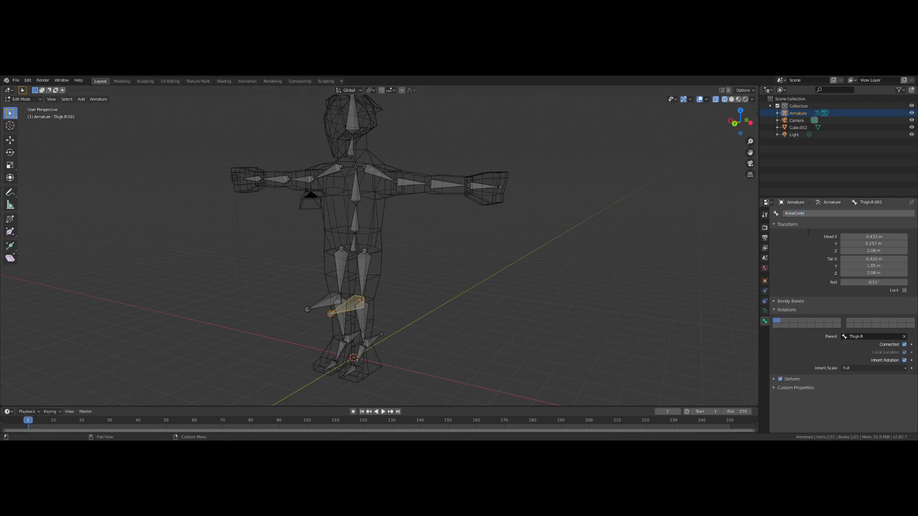
{"action": "type", "text": "ol.R"}
{"action": "key", "text": "Return"}
{"action": "left_click", "coordinate": [324, 303]}
{"action": "left_click", "coordinate": [804, 214]}
{"action": "type", "text": "K"}
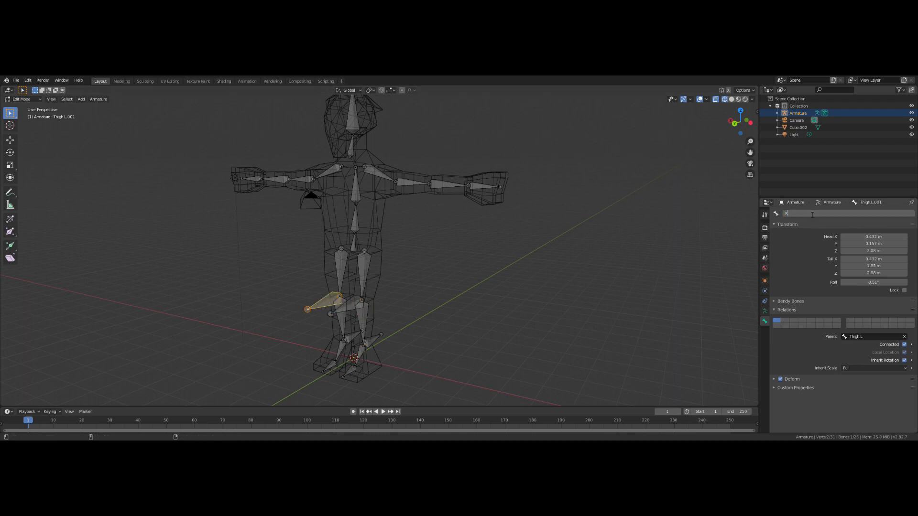
{"action": "type", "text": "neeControl.L"}
{"action": "key", "text": "Return"}
Rename the bones extruded from the right and left ankles FootControl.R and FootControl.L
{"action": "middle_click_drag", "start_coordinate": [392, 369], "coordinate": [309, 363]}
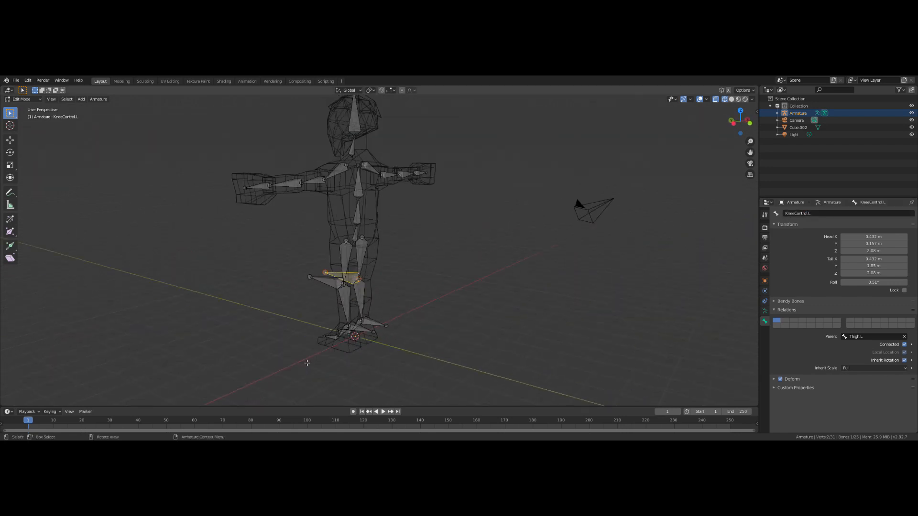
{"action": "left_click", "coordinate": [361, 329]}
{"action": "left_click", "coordinate": [805, 214]}
{"action": "type", "text": "FootControl.R"}
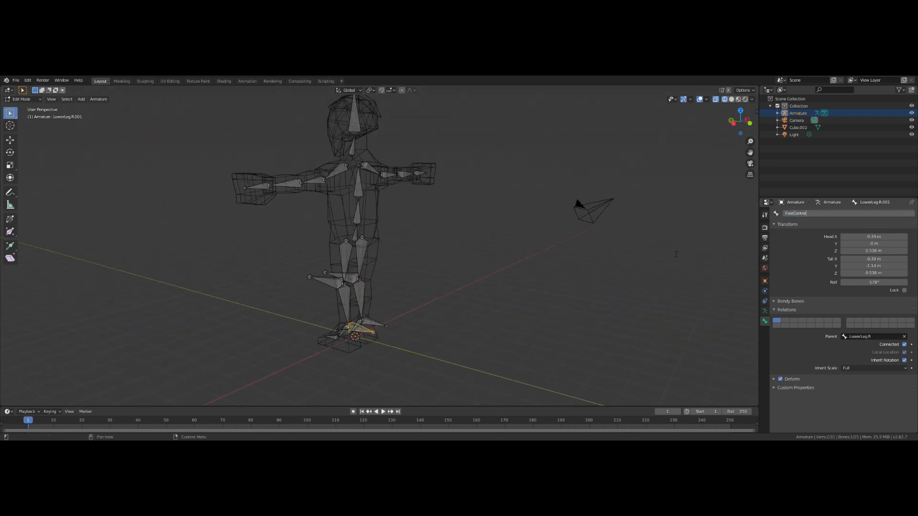
{"action": "key", "text": "Return"}
{"action": "left_click", "coordinate": [370, 324]}
{"action": "left_click", "coordinate": [805, 214]}
{"action": "type", "text": "FootControl.L"}
{"action": "key", "text": "Return"}
{"action": "middle_click_drag", "start_coordinate": [648, 262], "coordinate": [453, 307]}
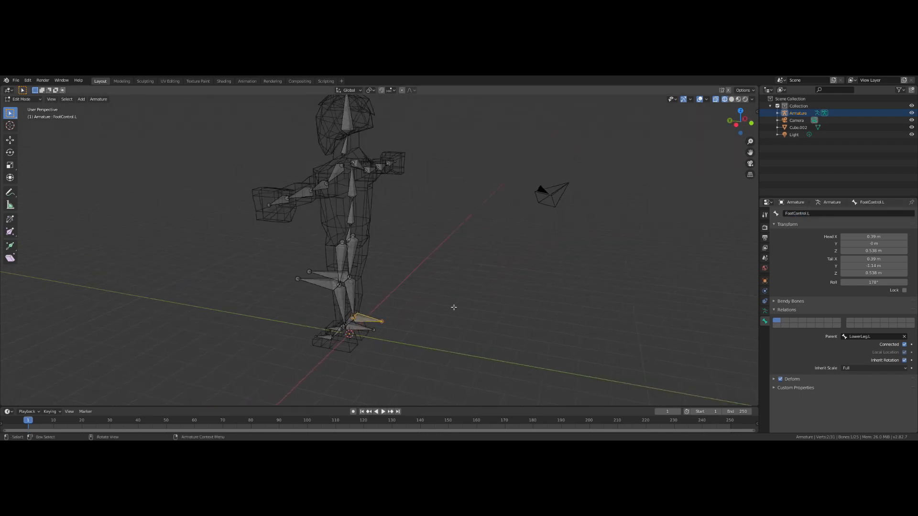
Disable Deform on the knee and foot control bones of both legs and clear their parents
{"action": "left_click", "coordinate": [781, 379]}
{"action": "left_click", "coordinate": [362, 330]}
{"action": "left_click", "coordinate": [781, 379]}
{"action": "middle_click_drag", "start_coordinate": [473, 335], "coordinate": [524, 338]}
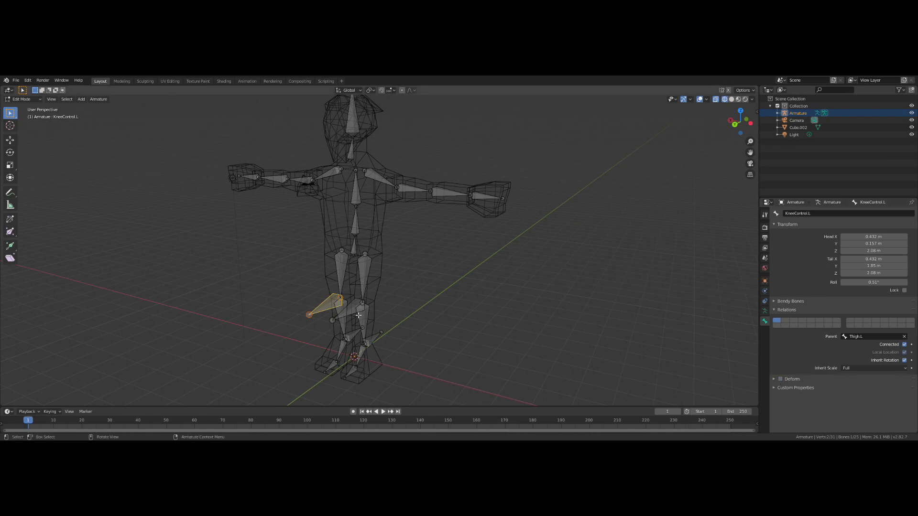
{"action": "left_click", "coordinate": [351, 310]}
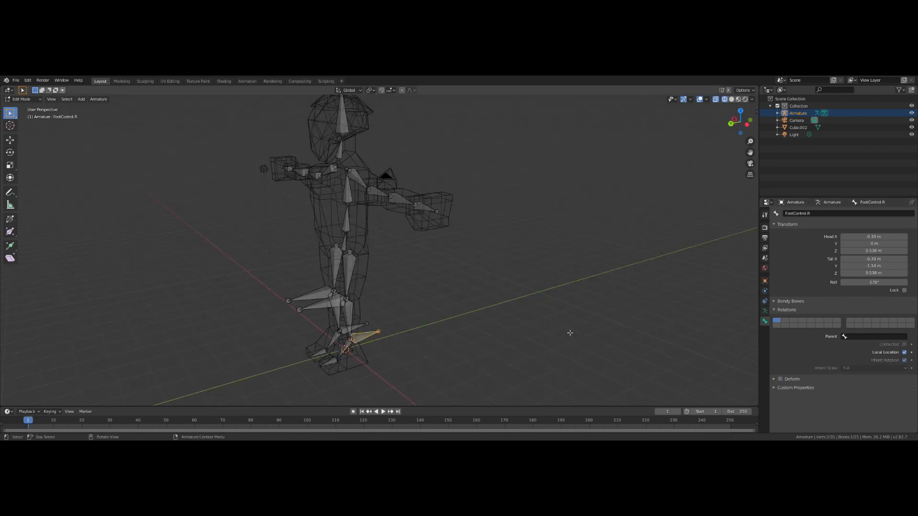
{"action": "middle_click_drag", "start_coordinate": [515, 311], "coordinate": [534, 308]}
{"action": "scroll", "coordinate": [522, 304], "scroll_direction": "down", "scroll_amount": 1}
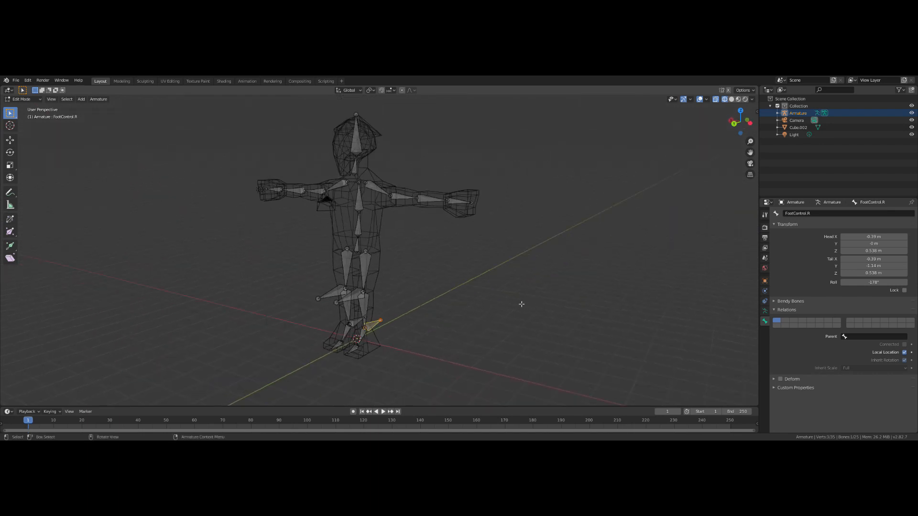
Switch the armature to Pose Mode and select the right lower leg bone
{"action": "left_click", "coordinate": [22, 99]}
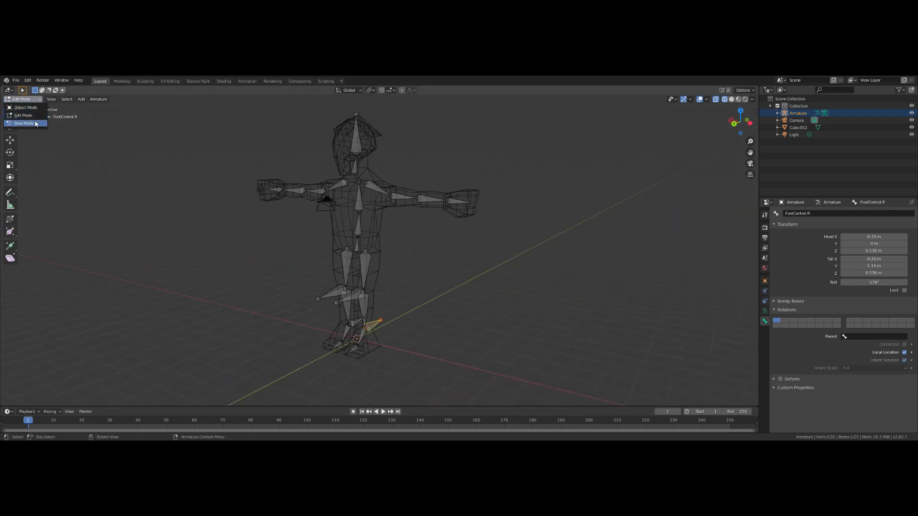
{"action": "left_click", "coordinate": [35, 124]}
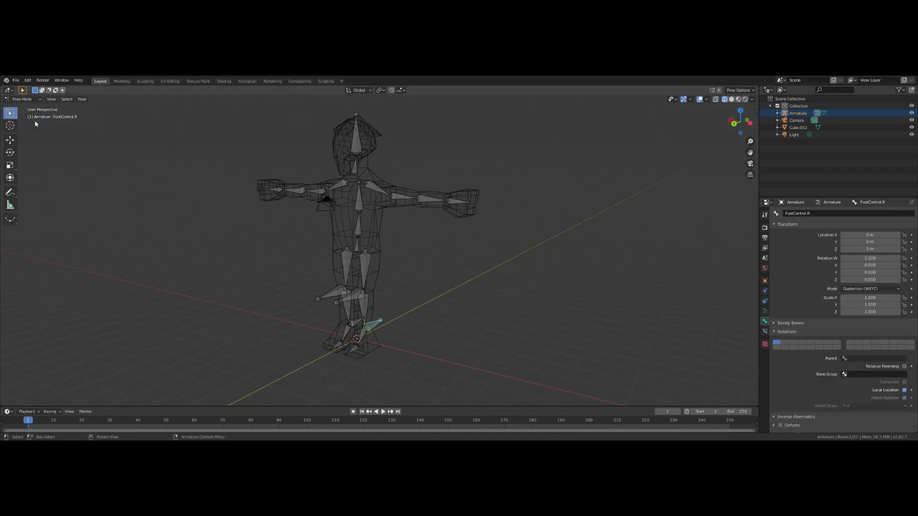
{"action": "left_click", "coordinate": [366, 308]}
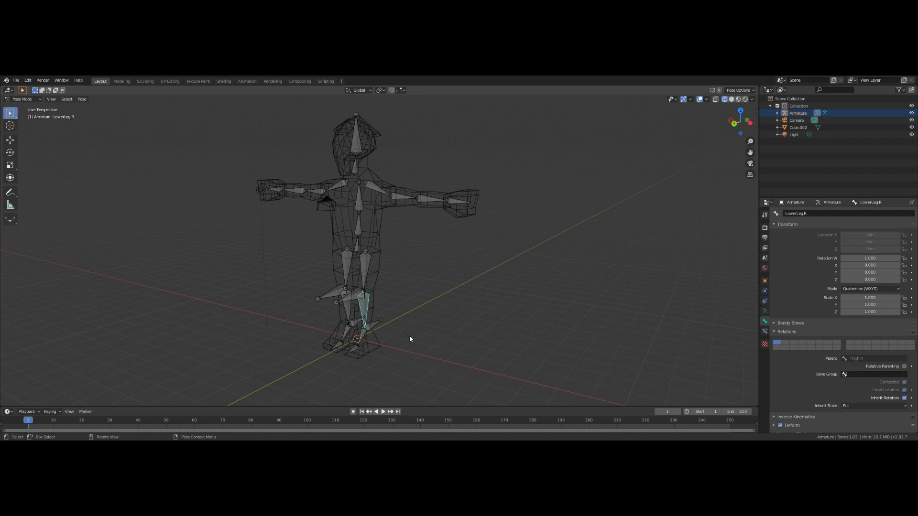
{"action": "left_click", "coordinate": [765, 301]}
{"action": "left_click", "coordinate": [841, 213]}
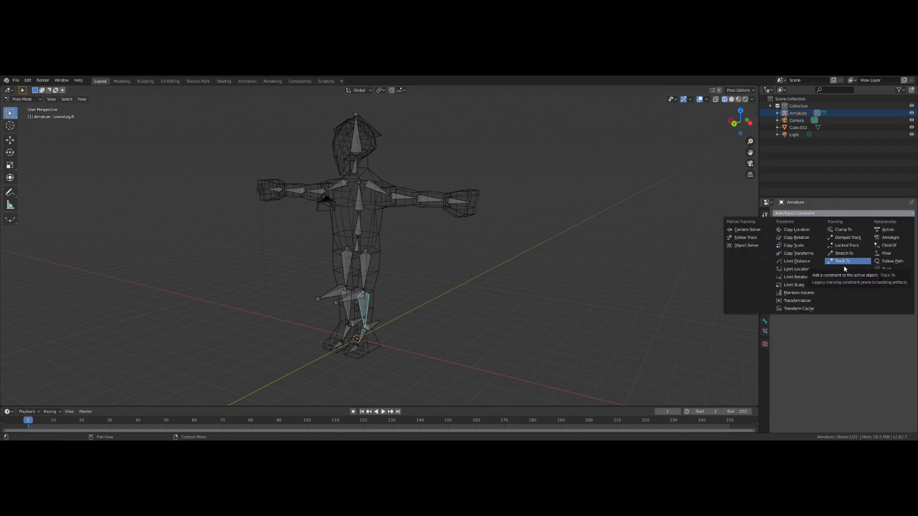
{"action": "key", "text": "Escape"}
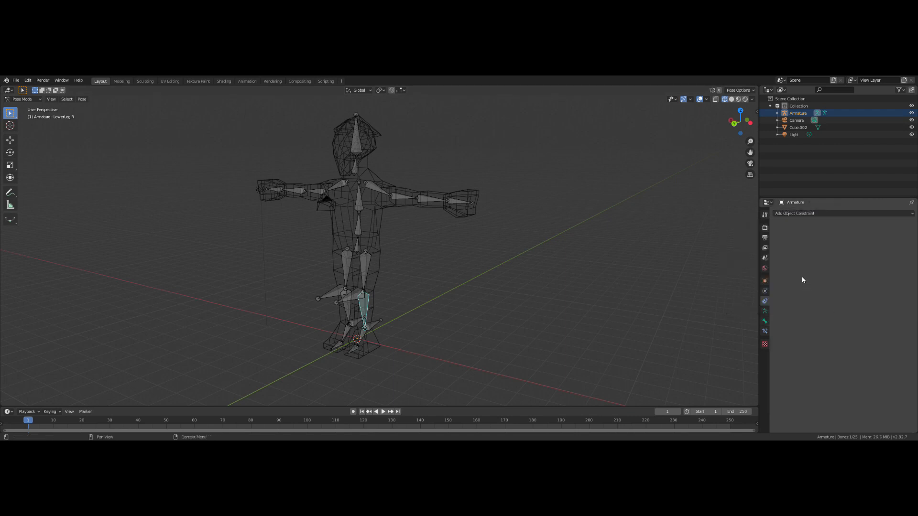
Add an Inverse Kinematics bone constraint to LowerLeg.R, with Armature as target and FootControl.R as target bone
{"action": "left_click", "coordinate": [765, 331]}
{"action": "left_click", "coordinate": [813, 213]}
{"action": "left_click", "coordinate": [830, 244]}
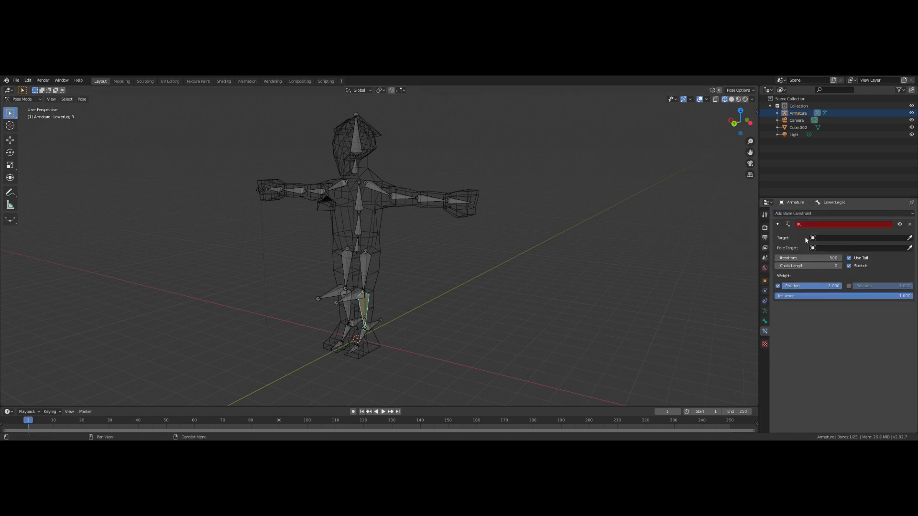
{"action": "left_click", "coordinate": [858, 237]}
{"action": "left_click", "coordinate": [827, 245]}
{"action": "left_click", "coordinate": [827, 248]}
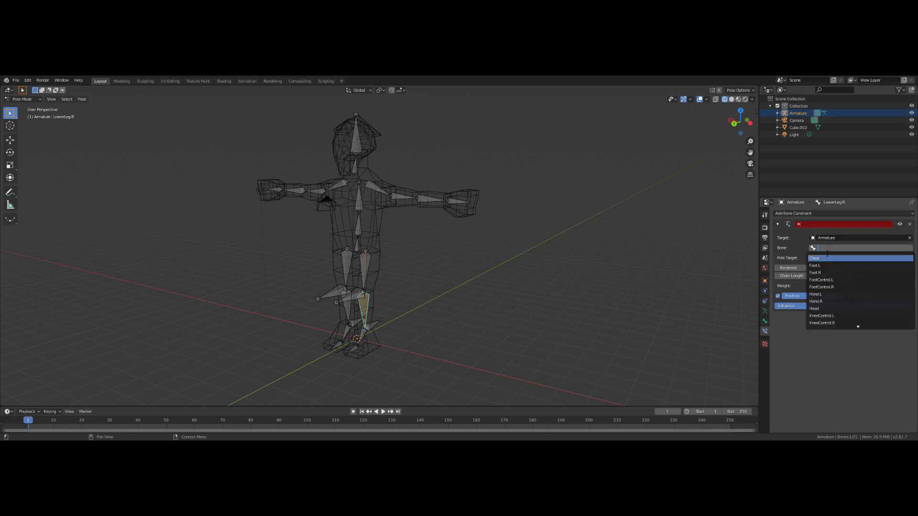
{"action": "left_click", "coordinate": [829, 287]}
Set the IK constraint's pole target to Armature with KneeControl.R as the pole bone
{"action": "left_click", "coordinate": [828, 258]}
{"action": "left_click", "coordinate": [827, 267]}
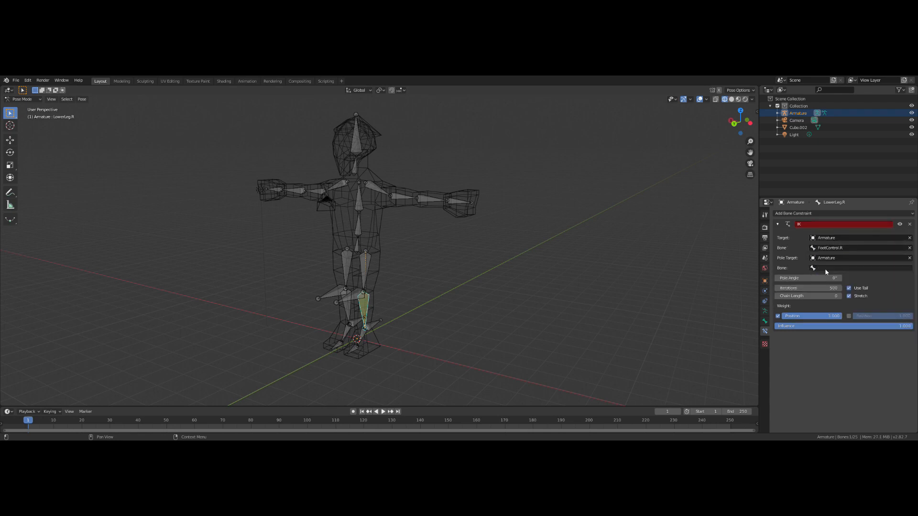
{"action": "left_click", "coordinate": [826, 269]}
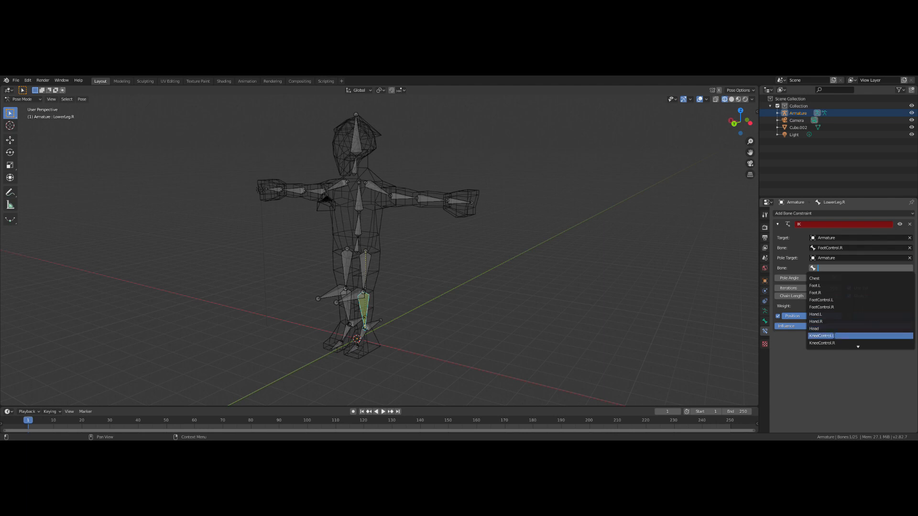
{"action": "left_click", "coordinate": [834, 343]}
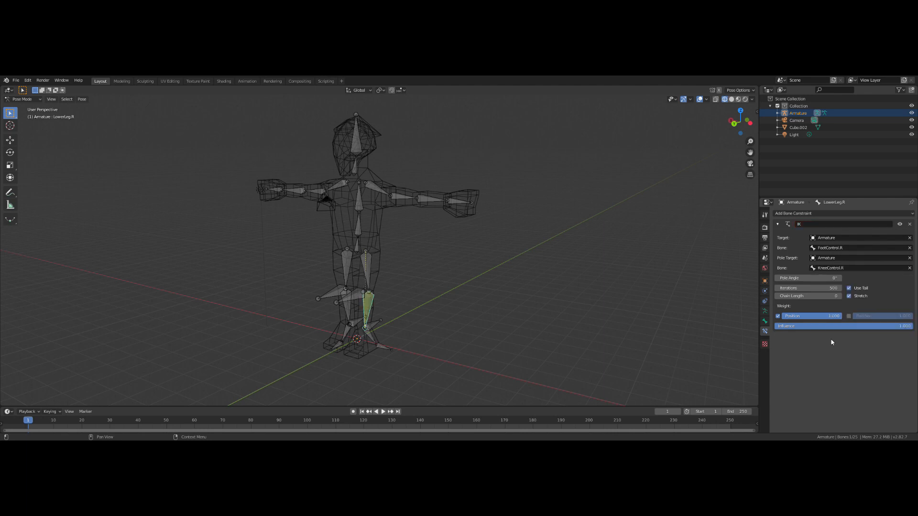
Set the LowerLeg.R IK constraint's chain length to 2 and its pole angle to 90°
{"action": "left_click", "coordinate": [841, 299]}
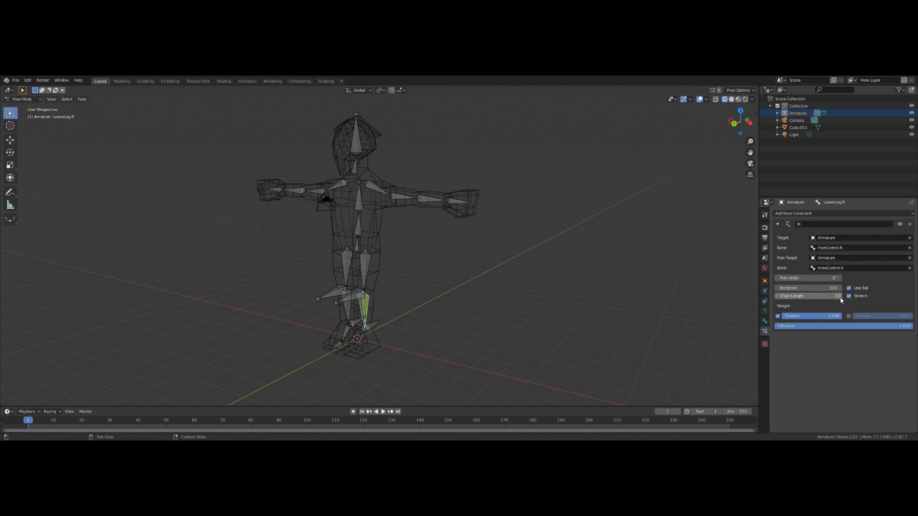
{"action": "left_click", "coordinate": [841, 299]}
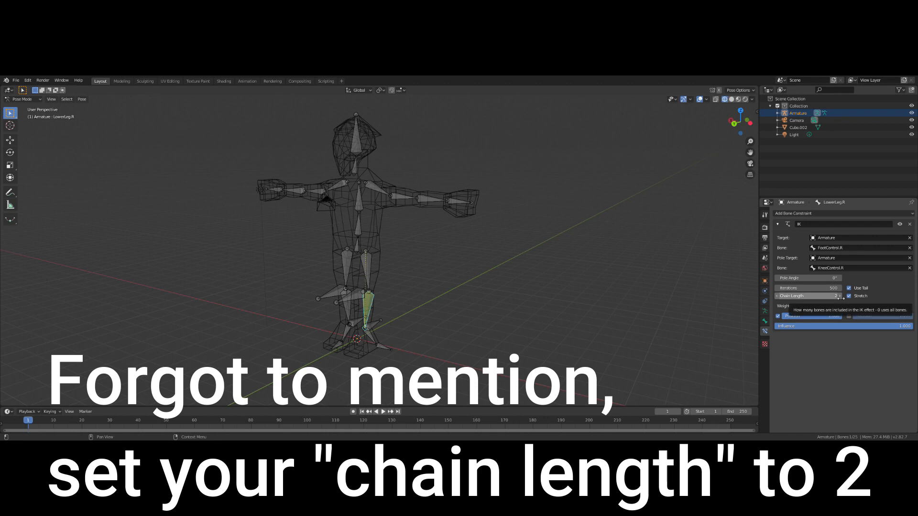
{"action": "left_click_drag", "start_coordinate": [805, 278], "coordinate": [808, 278]}
{"action": "left_click", "coordinate": [805, 278]}
{"action": "type", "text": "90"}
{"action": "key", "text": "Return"}
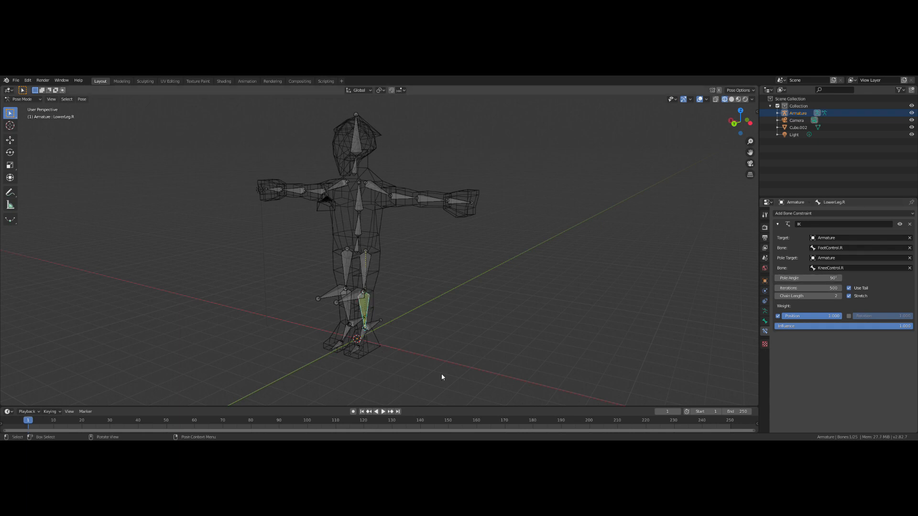
Test the right leg's IK by moving FootControl.R around and restoring its original position
{"action": "middle_click_drag", "start_coordinate": [389, 378], "coordinate": [397, 345]}
{"action": "left_click", "coordinate": [366, 323]}
{"action": "key", "text": "g"}
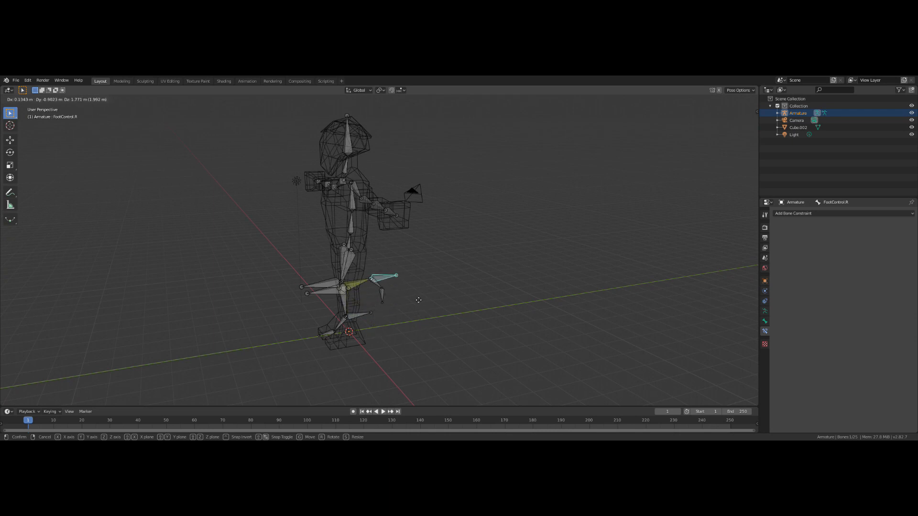
{"action": "left_click", "coordinate": [408, 368]}
{"action": "middle_click_drag", "start_coordinate": [408, 368], "coordinate": [446, 360]}
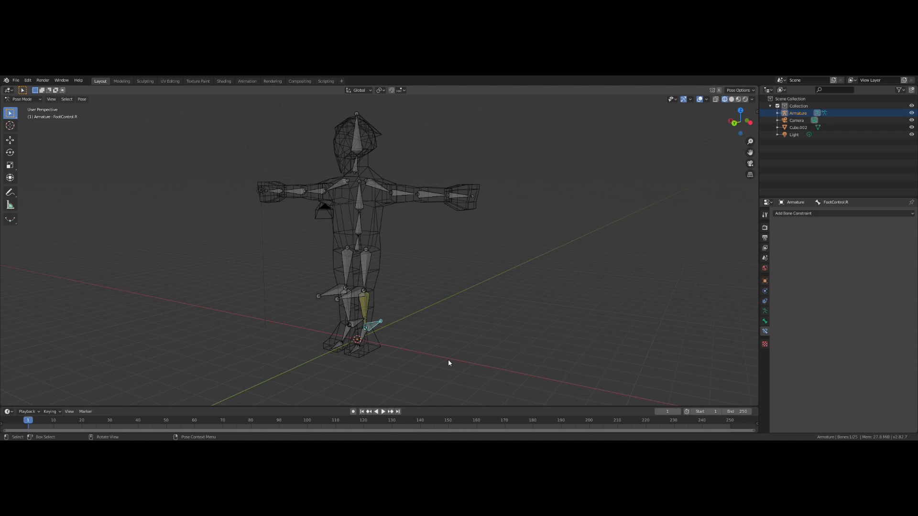
Parent Foot.R to FootControl.R with Keep Offset in Edit Mode and return to Pose Mode
{"action": "left_click", "coordinate": [19, 99]}
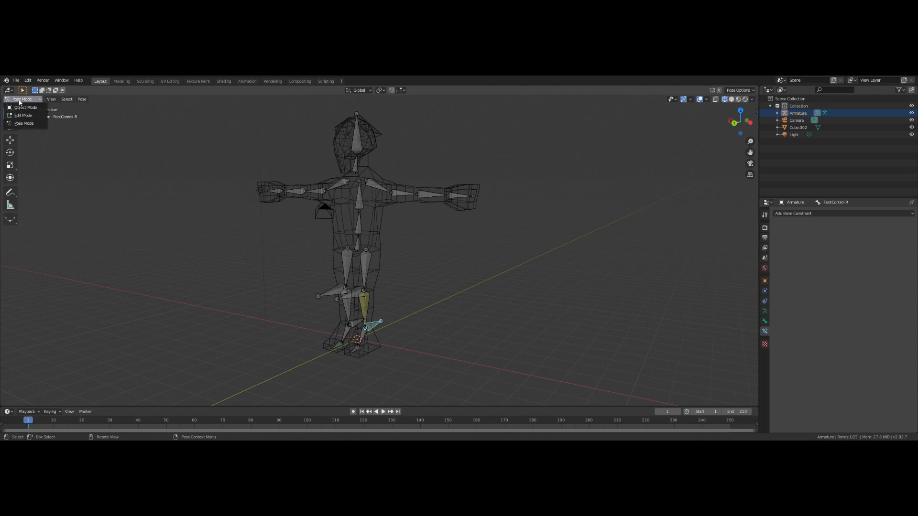
{"action": "left_click", "coordinate": [21, 113]}
{"action": "left_click", "coordinate": [365, 340]}
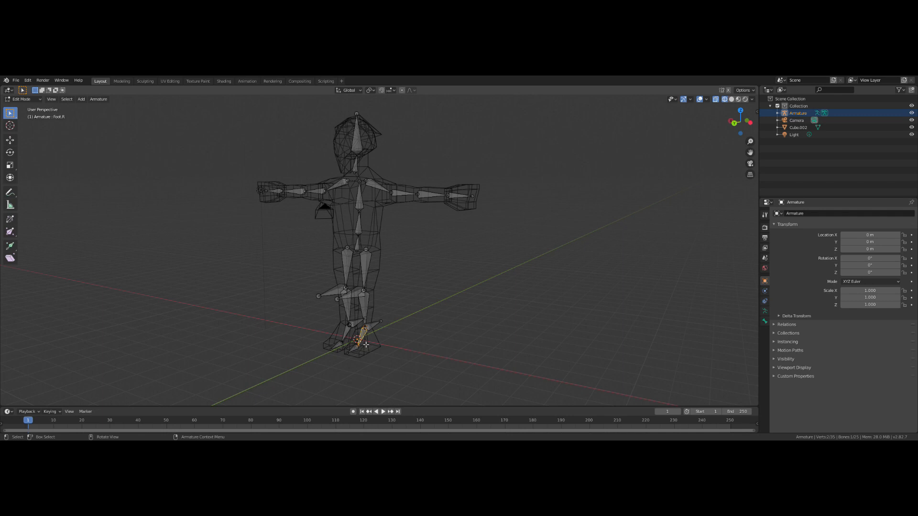
{"action": "left_click", "coordinate": [377, 331], "text": "shift"}
{"action": "key", "text": "ctrl+p"}
{"action": "left_click", "coordinate": [376, 339]}
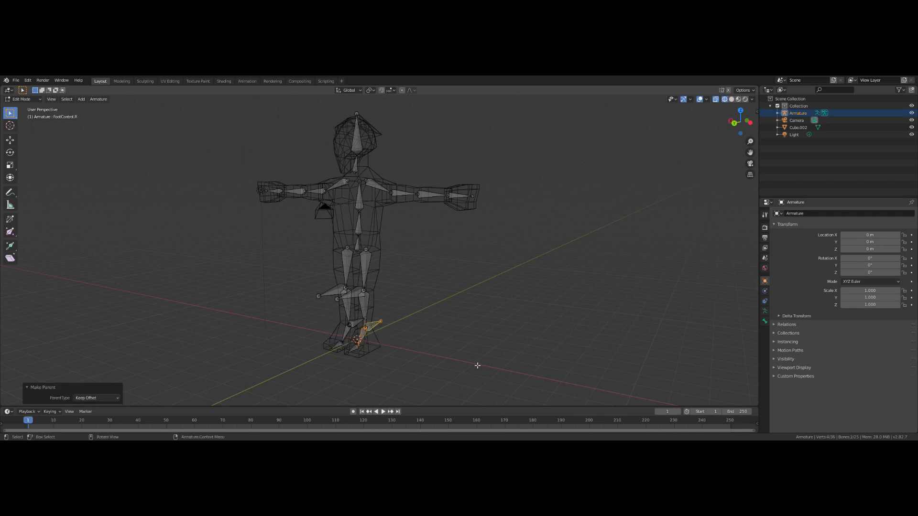
{"action": "left_click", "coordinate": [23, 99]}
{"action": "left_click", "coordinate": [24, 122]}
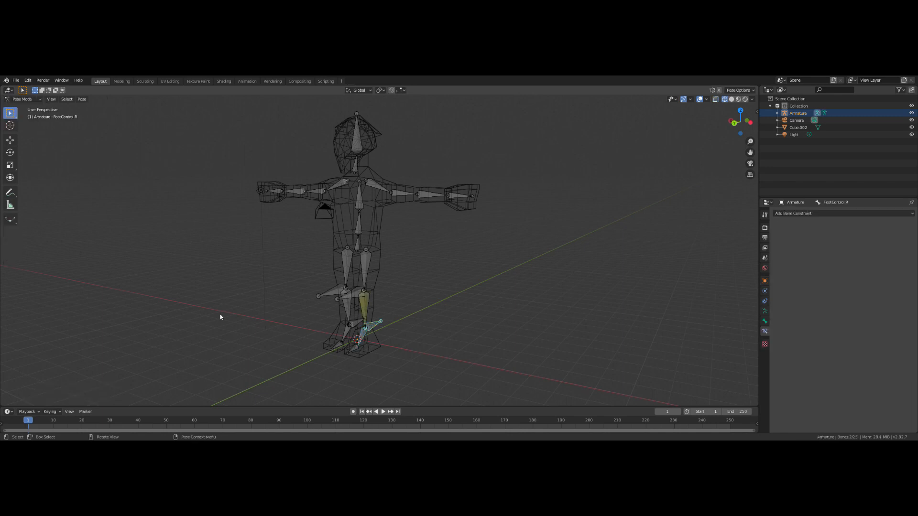
Try moving FootControl.R to check how the parented foot follows, cancelling each move
{"action": "left_click", "coordinate": [372, 327]}
{"action": "key", "text": "g"}
{"action": "right_click", "coordinate": [378, 304]}
{"action": "middle_click_drag", "start_coordinate": [379, 307], "coordinate": [395, 318]}
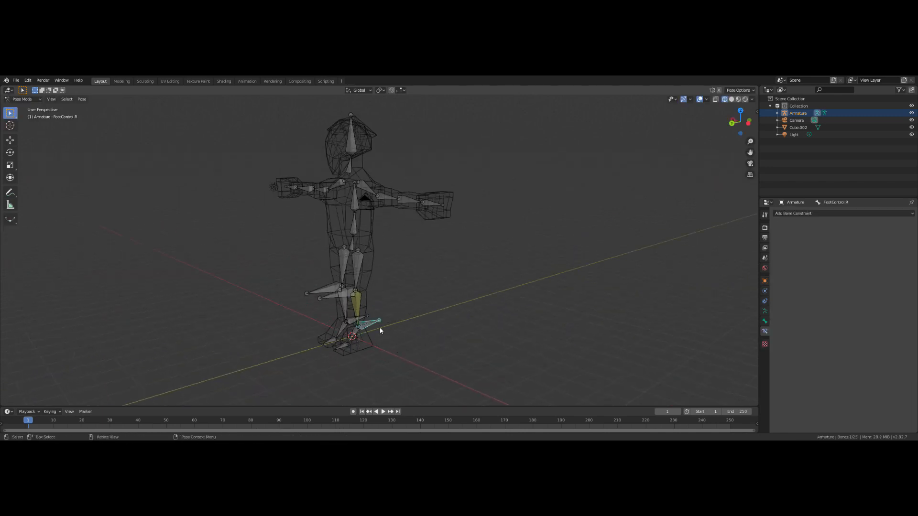
{"action": "key", "text": "g"}
{"action": "right_click", "coordinate": [467, 341]}
Add a Copy Location constraint to Foot.R targeting Armature bone LowerLeg.R, with Head/Tail set to 1.000
{"action": "left_click", "coordinate": [357, 332]}
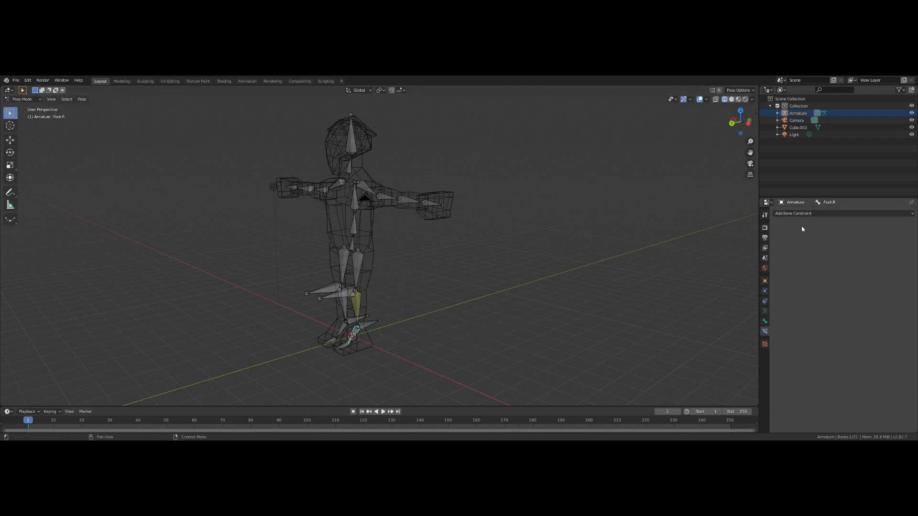
{"action": "left_click", "coordinate": [803, 214]}
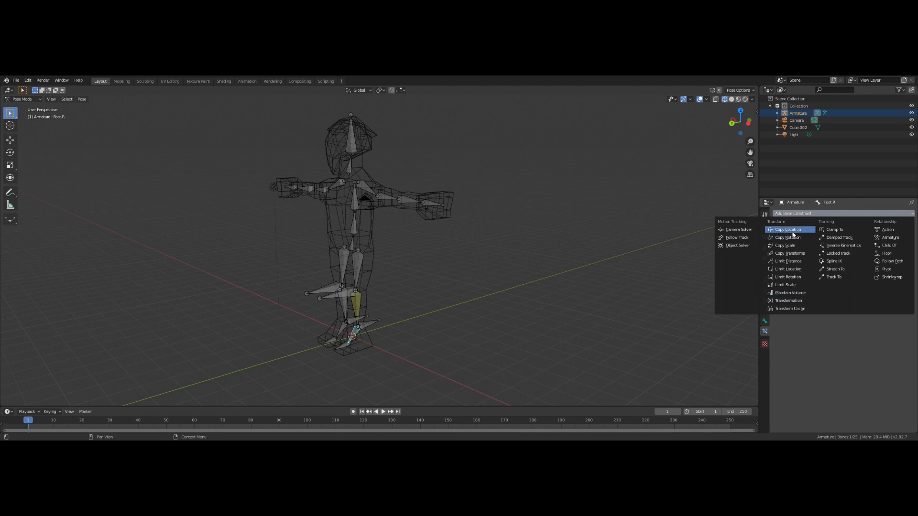
{"action": "left_click", "coordinate": [789, 230]}
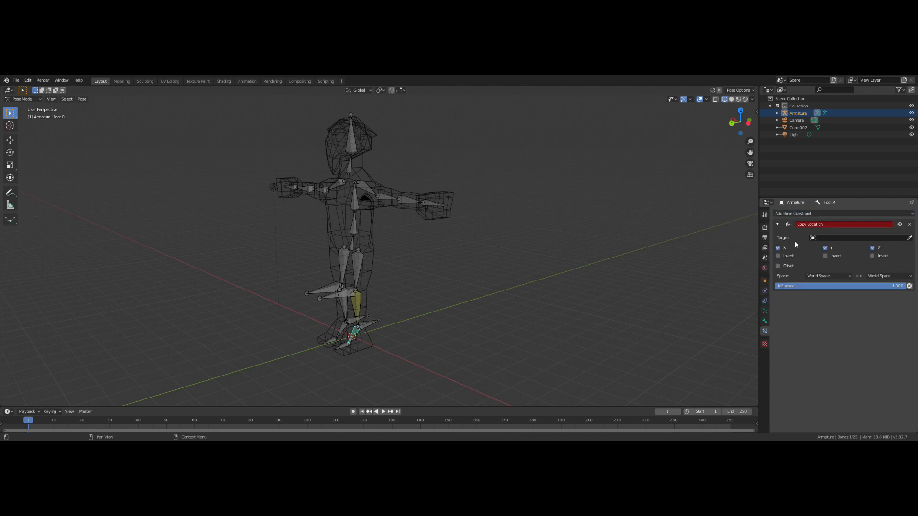
{"action": "left_click", "coordinate": [826, 240]}
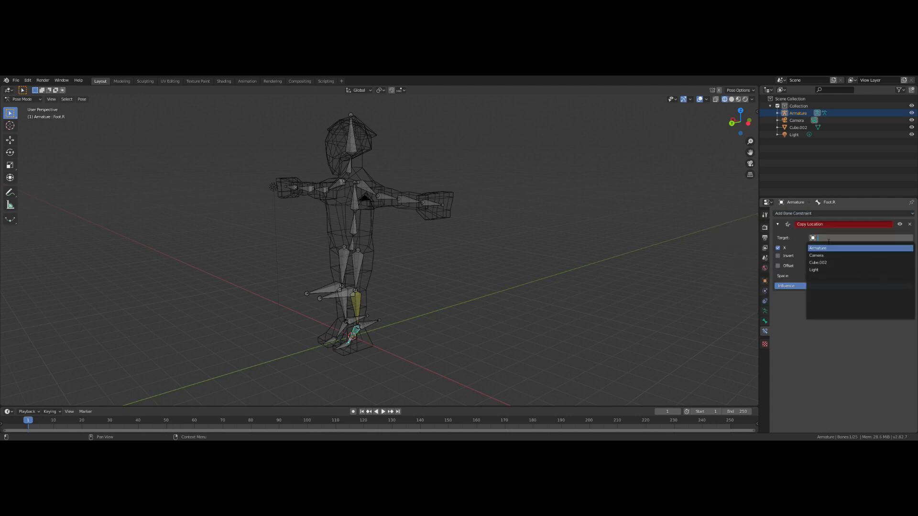
{"action": "left_click", "coordinate": [828, 249]}
{"action": "left_click", "coordinate": [830, 247]}
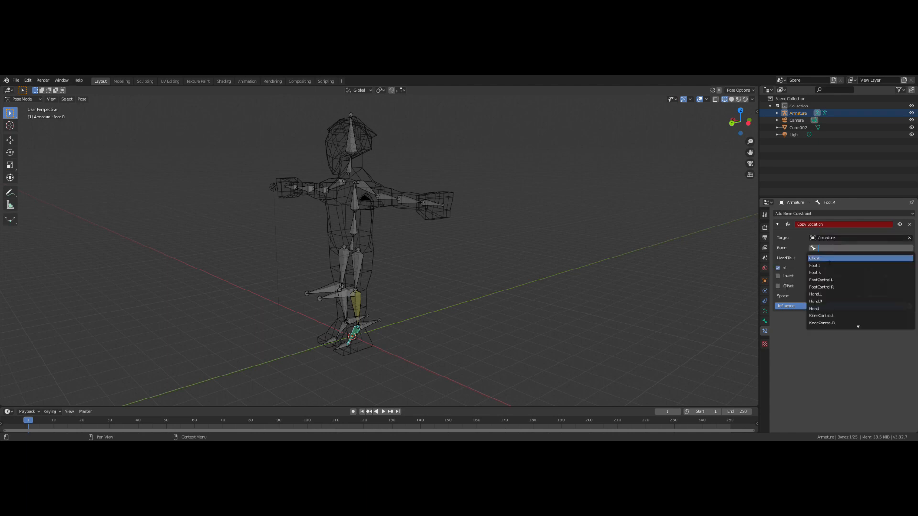
{"action": "scroll", "coordinate": [838, 316], "scroll_direction": "down", "scroll_amount": 6}
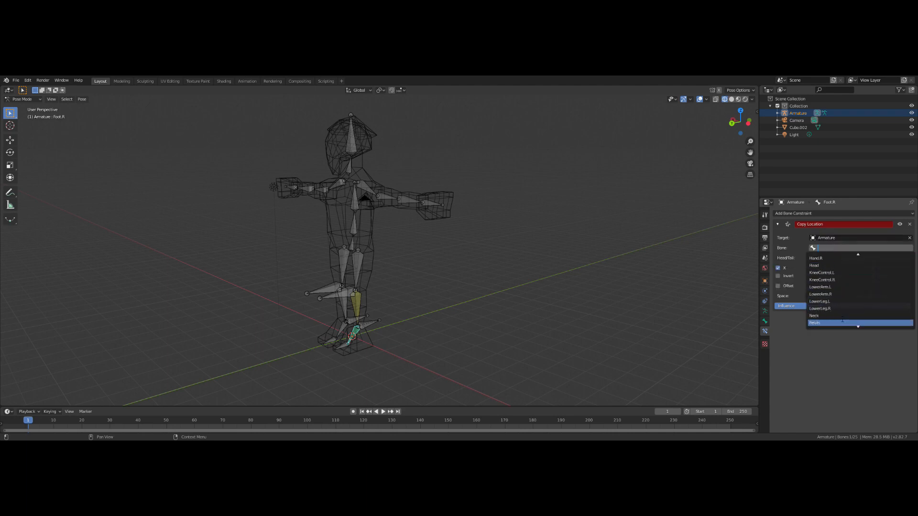
{"action": "left_click", "coordinate": [832, 310]}
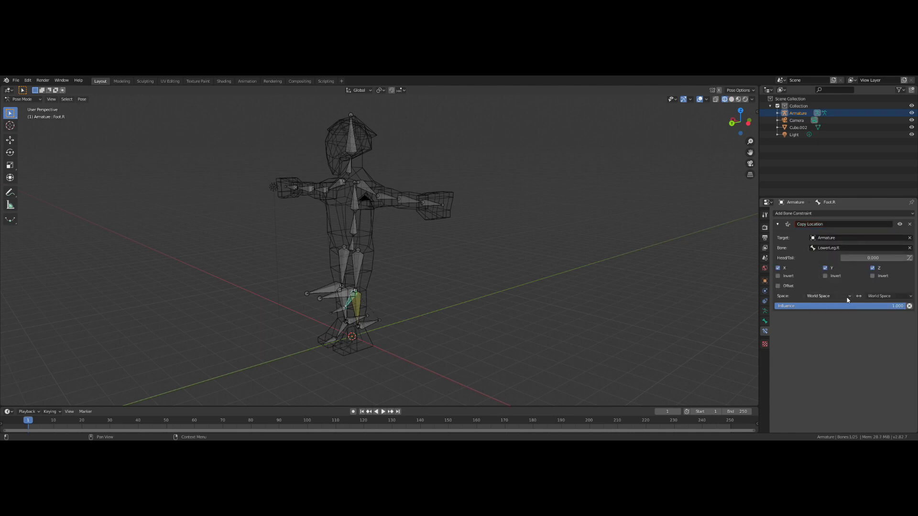
{"action": "left_click_drag", "start_coordinate": [844, 259], "coordinate": [906, 259]}
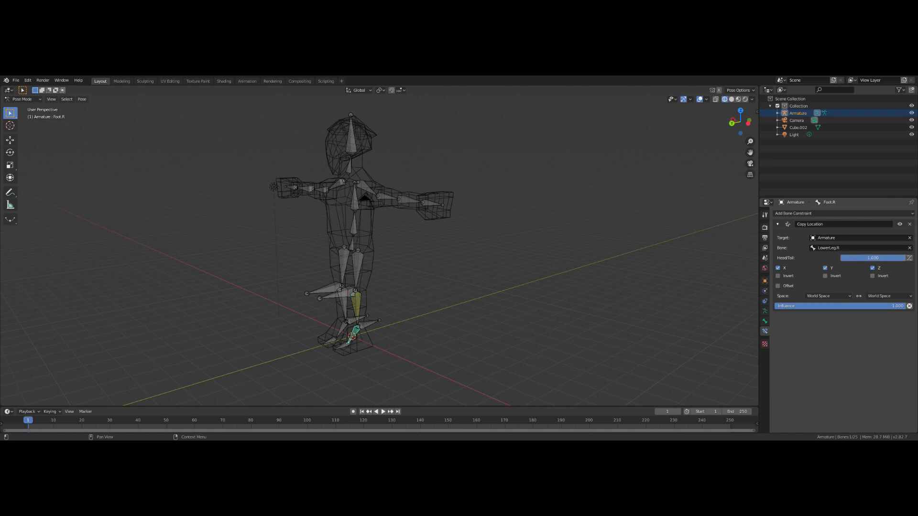
Test the foot's Copy Location constraint by moving FootControl.R, and undo the move
{"action": "left_click", "coordinate": [375, 324]}
{"action": "key", "text": "g"}
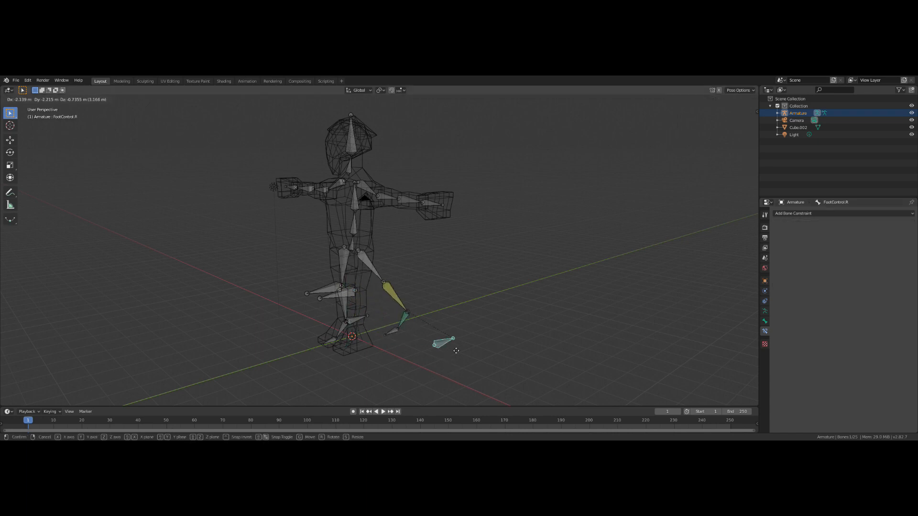
{"action": "left_click", "coordinate": [405, 302]}
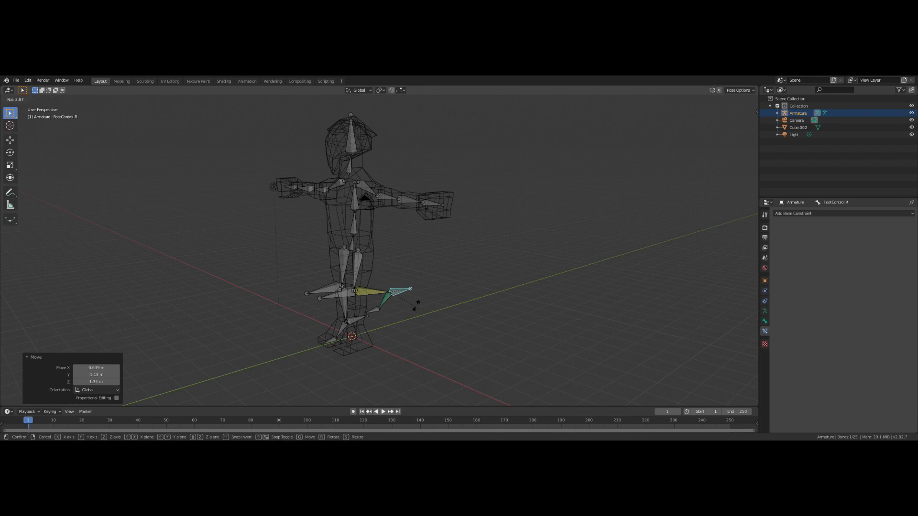
{"action": "key", "text": "ctrl+z"}
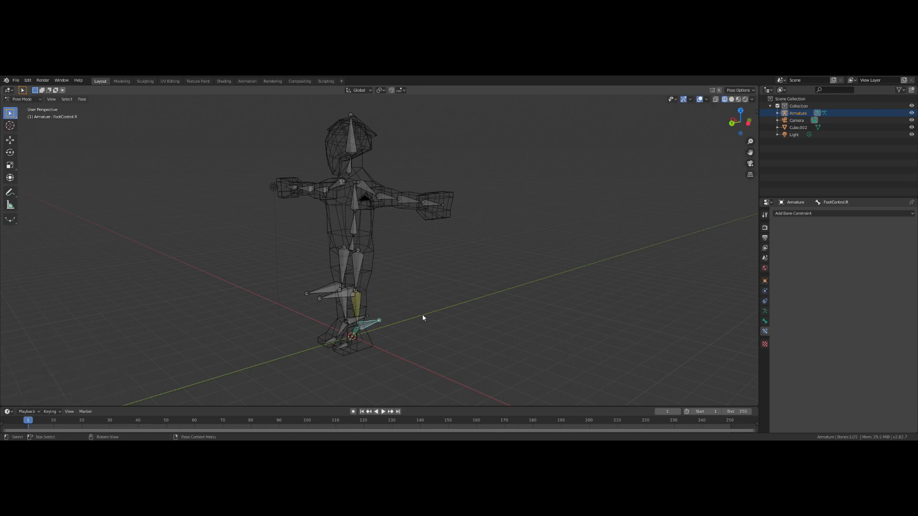
In Edit Mode, extrude a control bone from both elbow joints of the arms, about 1.68 m backward along Y
{"action": "middle_click_drag", "start_coordinate": [443, 285], "coordinate": [324, 342]}
{"action": "left_click", "coordinate": [321, 207]}
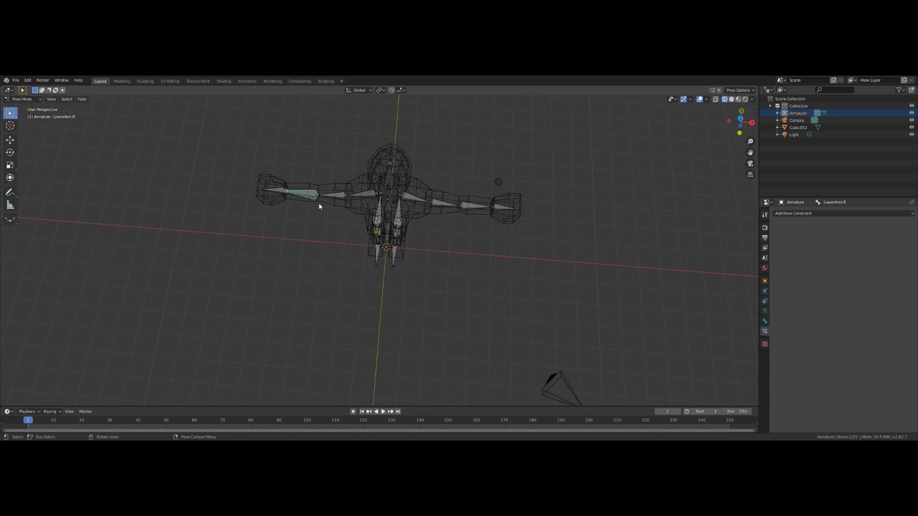
{"action": "middle_click_drag", "start_coordinate": [319, 207], "coordinate": [215, 189]}
{"action": "left_click", "coordinate": [24, 99]}
{"action": "left_click", "coordinate": [21, 115]}
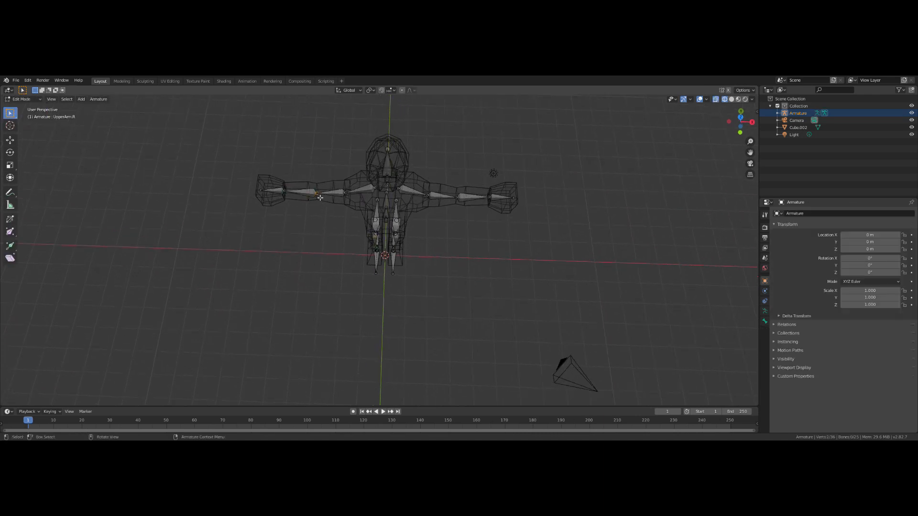
{"action": "mouse_move", "coordinate": [459, 218]}
{"action": "middle_mouse_down"}
{"action": "mouse_move", "coordinate": [455, 232]}
{"action": "mouse_move", "coordinate": [461, 226]}
{"action": "middle_mouse_up"}
{"action": "key", "text": "e"}
{"action": "key", "text": "y"}
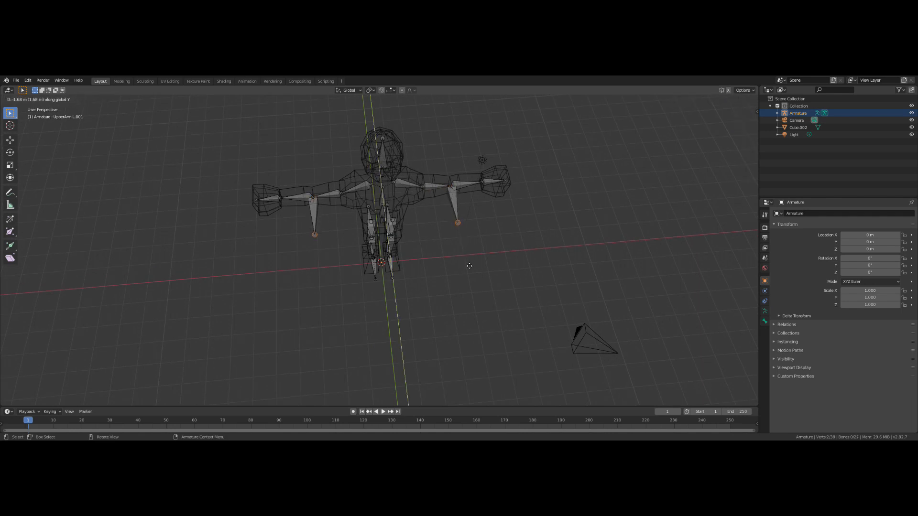
{"action": "left_click", "coordinate": [469, 266]}
Extrude a control bone from both wrist joints, about 1.36 m backward along Y
{"action": "left_click", "coordinate": [282, 201]}
{"action": "left_click", "coordinate": [480, 184], "text": "shift"}
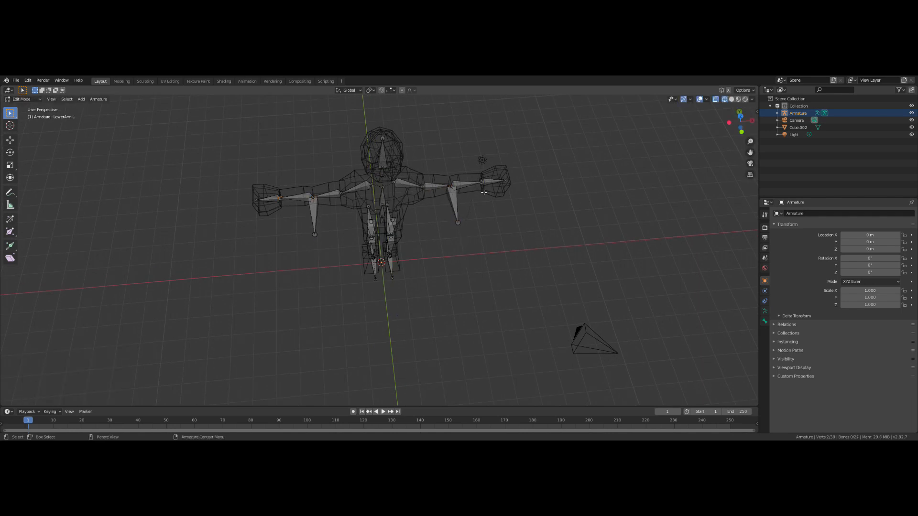
{"action": "key", "text": "e"}
{"action": "key", "text": "y"}
{"action": "left_click", "coordinate": [361, 252]}
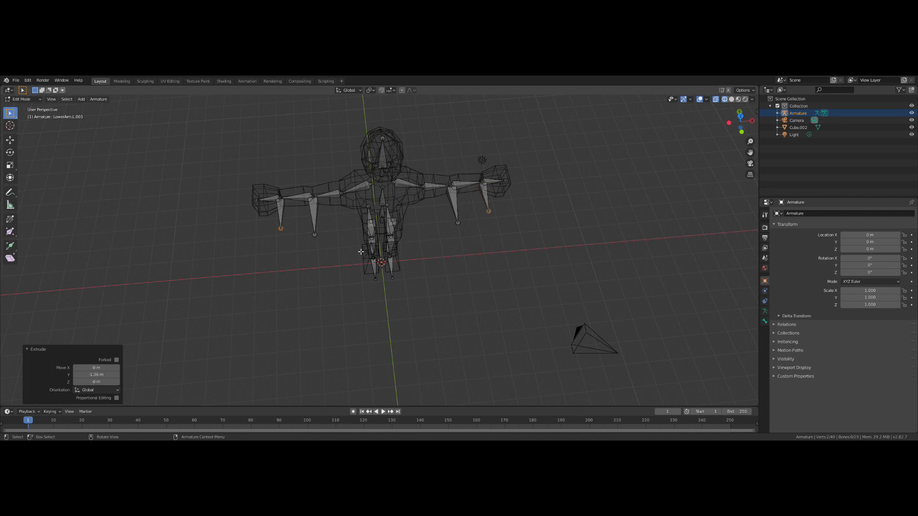
Turn off Deform and clear the parent for the new wrist and elbow bones on the right arm
{"action": "left_click", "coordinate": [282, 215]}
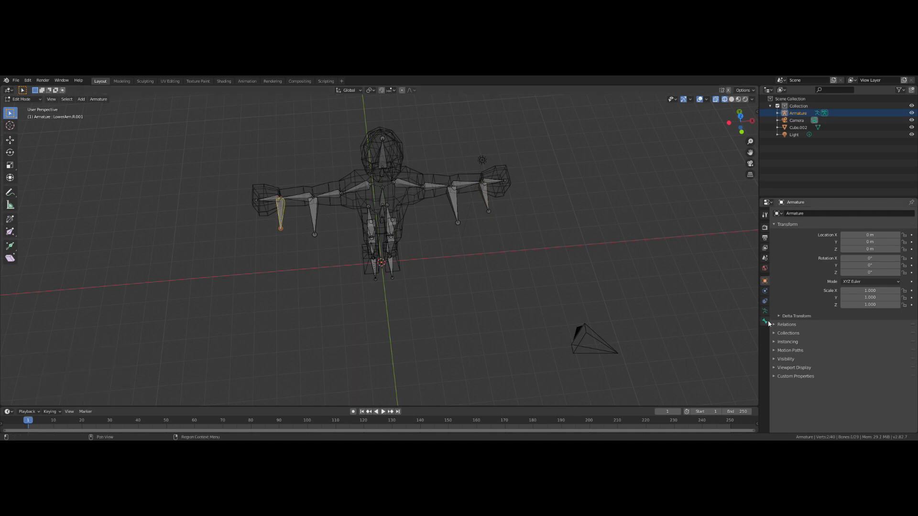
{"action": "left_click", "coordinate": [765, 311]}
{"action": "left_click", "coordinate": [765, 321]}
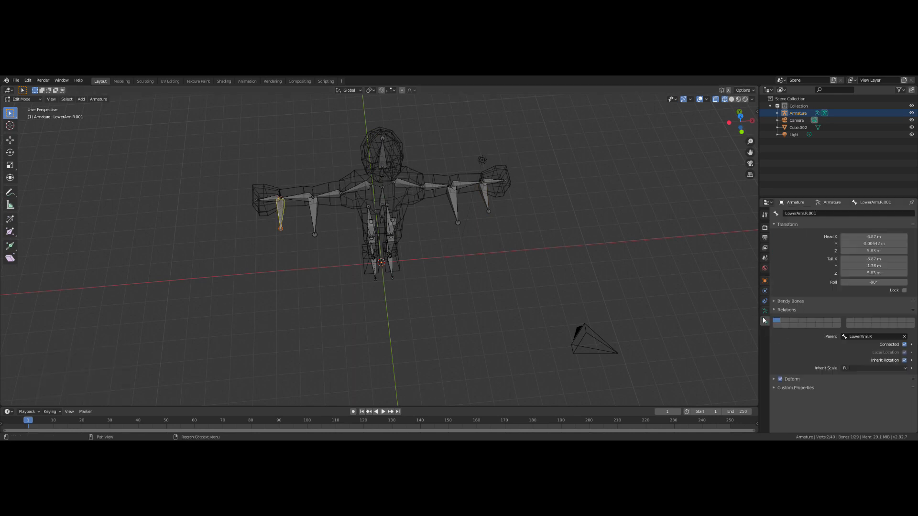
{"action": "left_click", "coordinate": [314, 215]}
{"action": "left_click", "coordinate": [780, 380]}
Turn off Deform and clear the parent for the new elbow and wrist bones on the left arm
{"action": "left_click", "coordinate": [453, 206]}
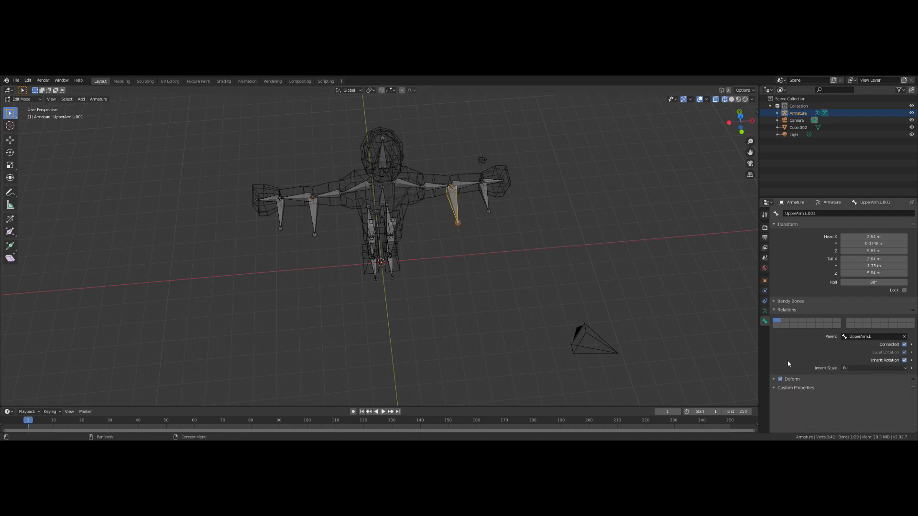
{"action": "left_click", "coordinate": [780, 380]}
{"action": "left_click", "coordinate": [905, 336]}
{"action": "left_click", "coordinate": [485, 197]}
{"action": "left_click", "coordinate": [780, 379]}
{"action": "left_click", "coordinate": [904, 336]}
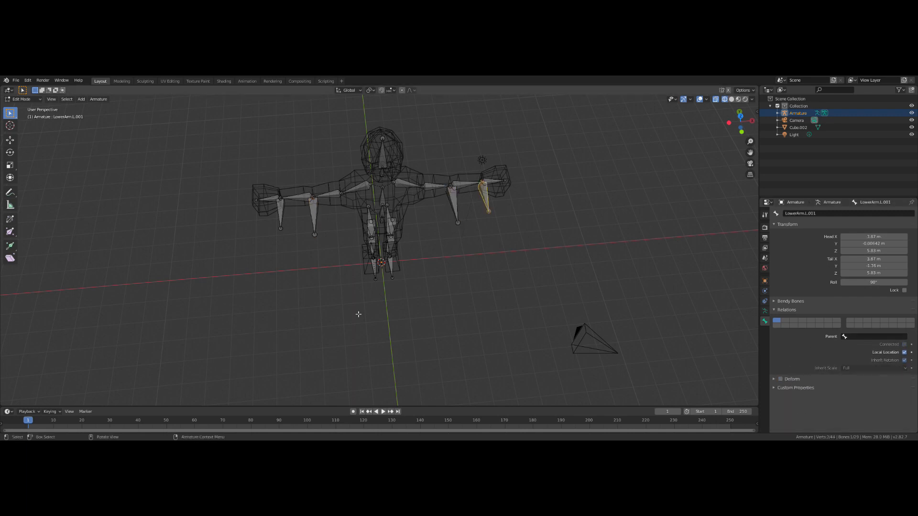
Parent Hand.R and Hand.L to the extruded wrist bones on their own sides with Keep Offset
{"action": "left_click", "coordinate": [274, 200]}
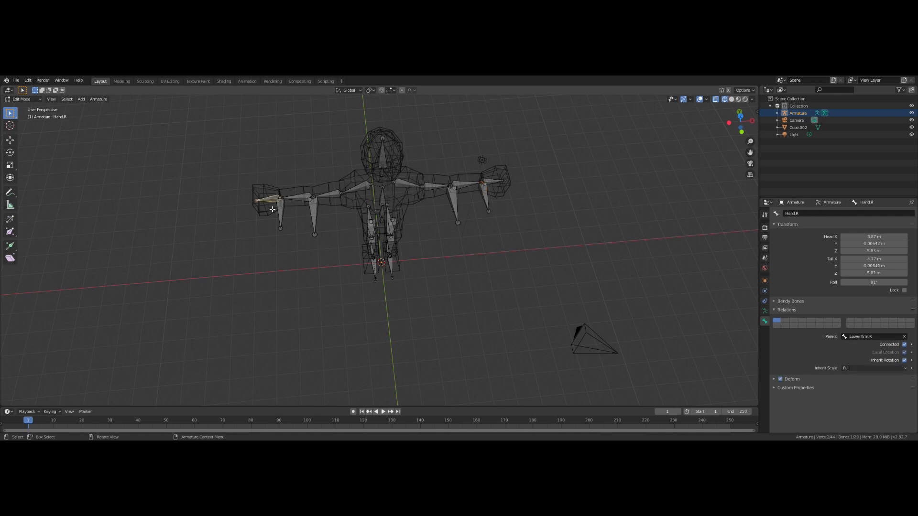
{"action": "left_click", "coordinate": [279, 215], "text": "shift"}
{"action": "key", "text": "ctrl+p"}
{"action": "left_click", "coordinate": [272, 239]}
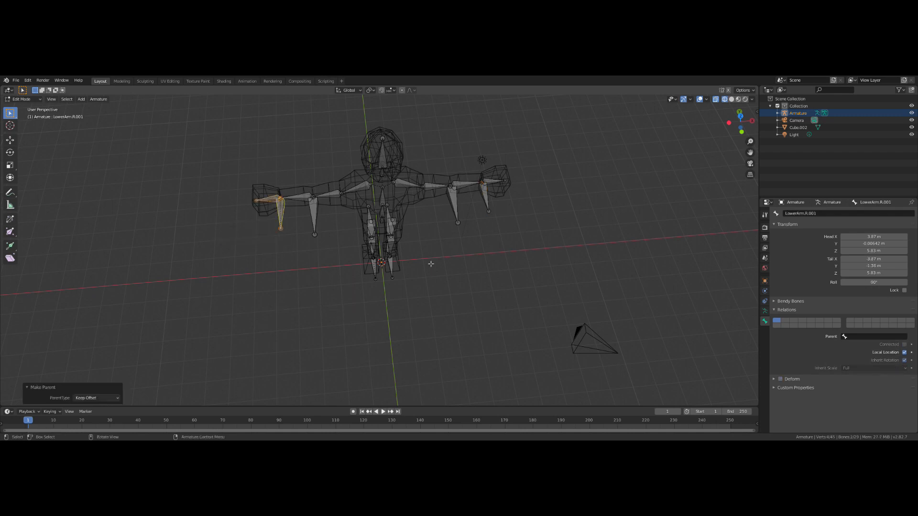
{"action": "left_click", "coordinate": [493, 187]}
{"action": "left_click", "coordinate": [487, 194], "text": "shift"}
{"action": "key", "text": "ctrl+p"}
{"action": "left_click", "coordinate": [475, 232]}
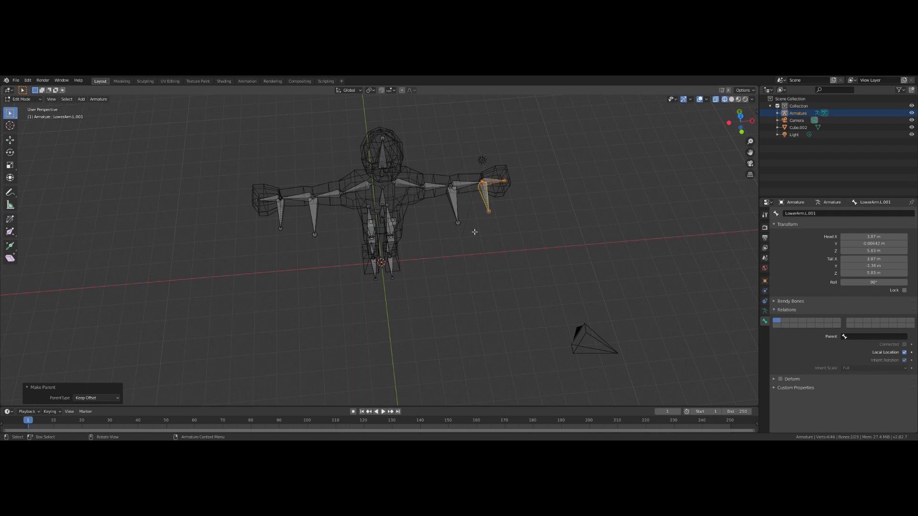
Move both elbow control bones about 2.71 m backward along Y, away from the arms
{"action": "left_click", "coordinate": [321, 256]}
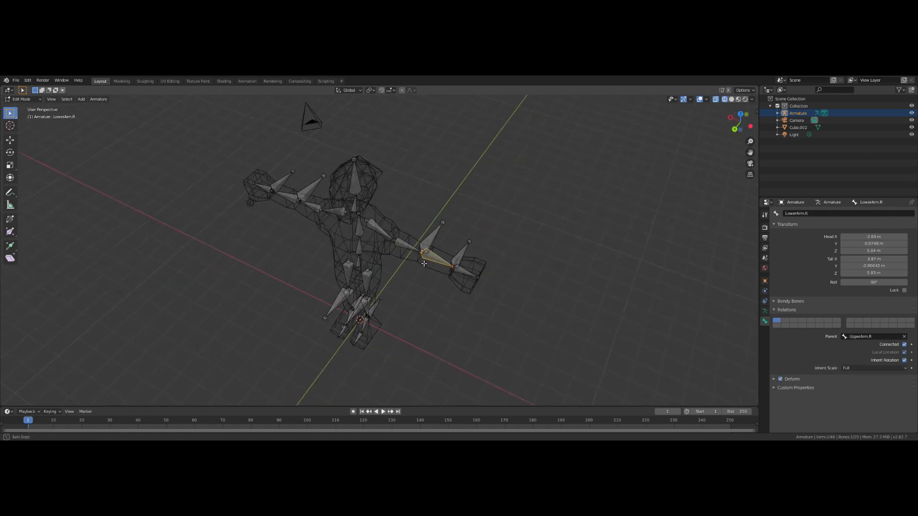
{"action": "left_click", "coordinate": [311, 190]}
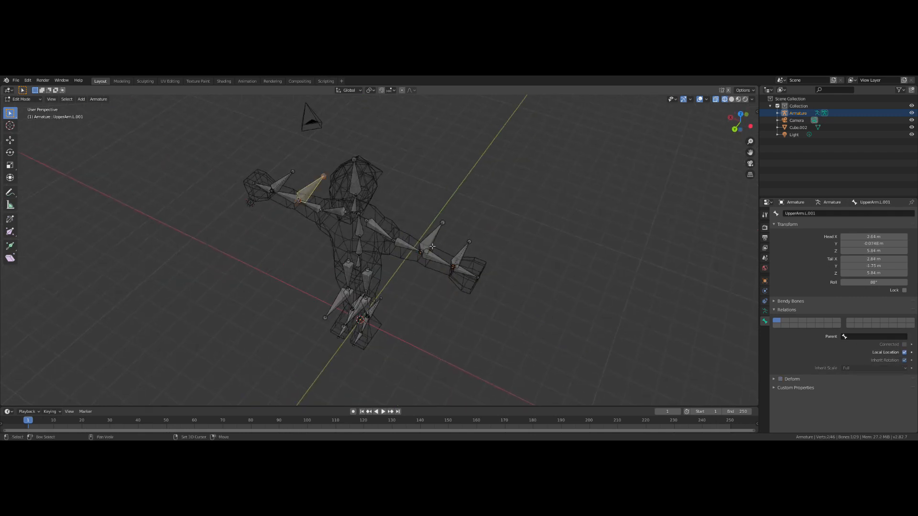
{"action": "left_click", "coordinate": [431, 247], "text": "shift"}
{"action": "key", "text": "g"}
{"action": "key", "text": "y"}
{"action": "left_click", "coordinate": [452, 214]}
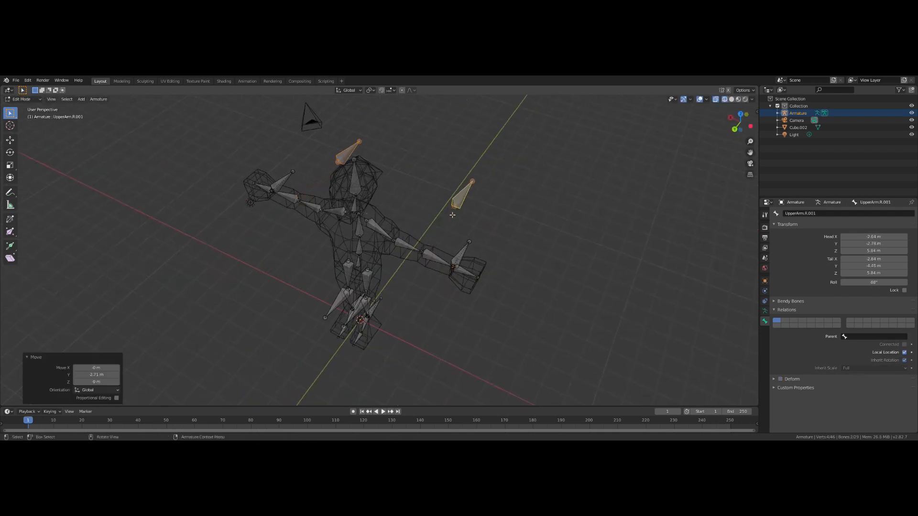
Move both knee control bones about 2.31 m forward along Y, away from the legs
{"action": "middle_click_drag", "start_coordinate": [453, 214], "coordinate": [414, 193]}
{"action": "left_click", "coordinate": [329, 285]}
{"action": "left_click", "coordinate": [329, 298], "text": "shift"}
{"action": "key", "text": "g"}
{"action": "key", "text": "y"}
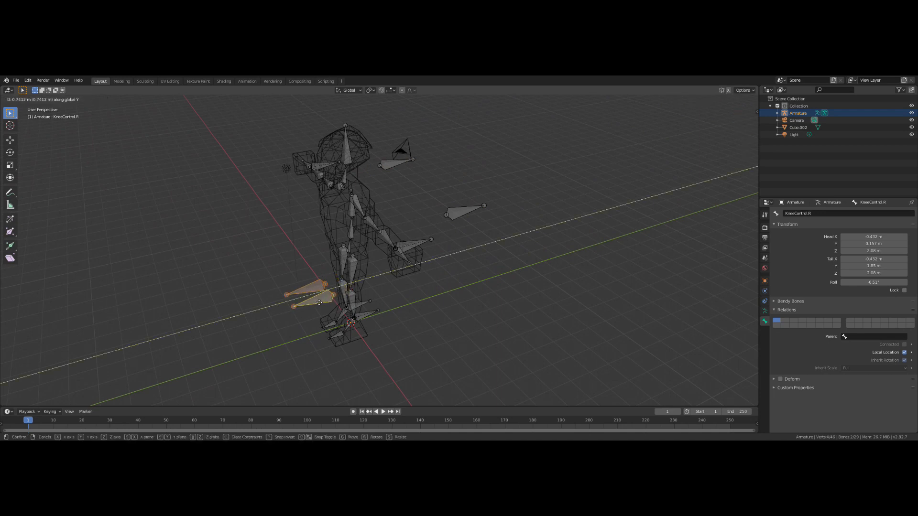
{"action": "left_click", "coordinate": [284, 311]}
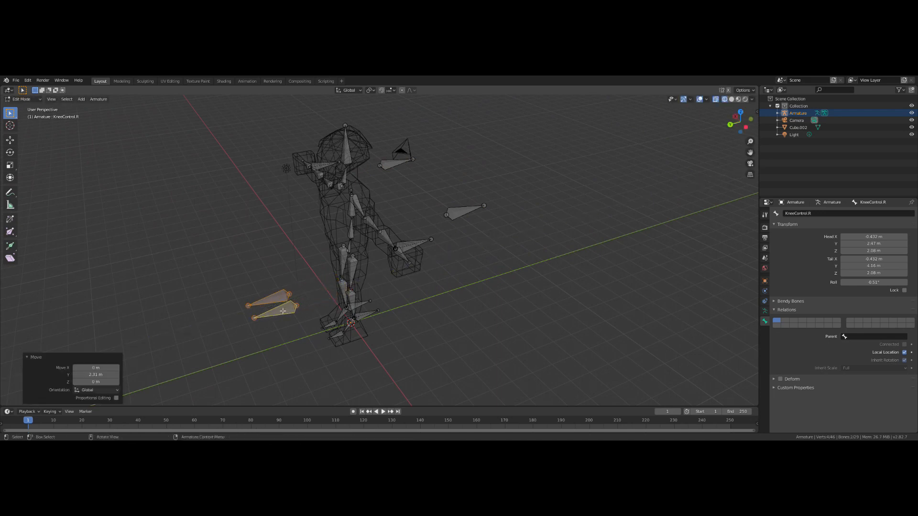
In Pose Mode, add an Inverse Kinematics constraint to LowerArm.R with Armature as its target
{"action": "left_click", "coordinate": [391, 242]}
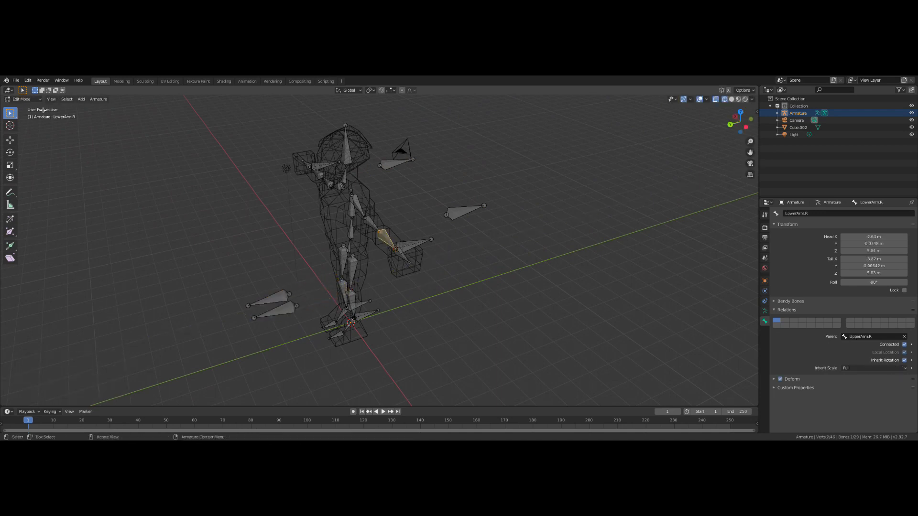
{"action": "left_click", "coordinate": [21, 99]}
{"action": "left_click", "coordinate": [19, 122]}
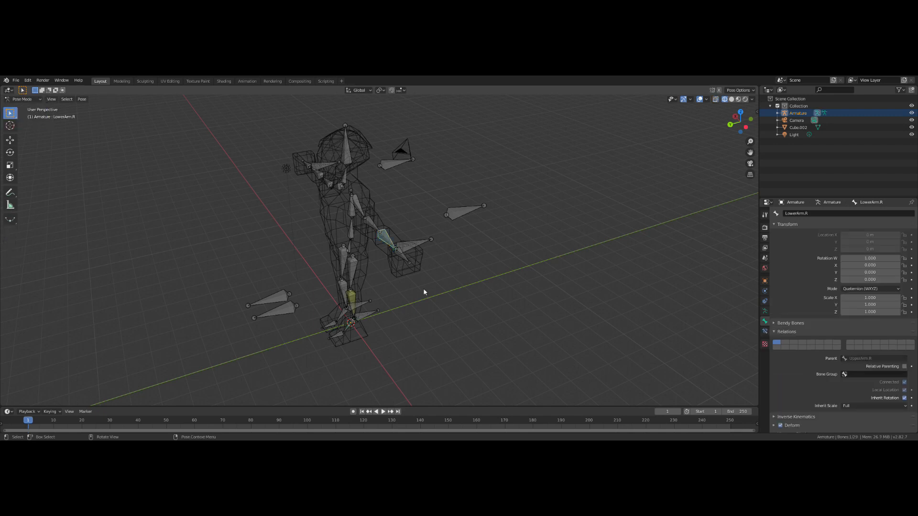
{"action": "left_click", "coordinate": [765, 333]}
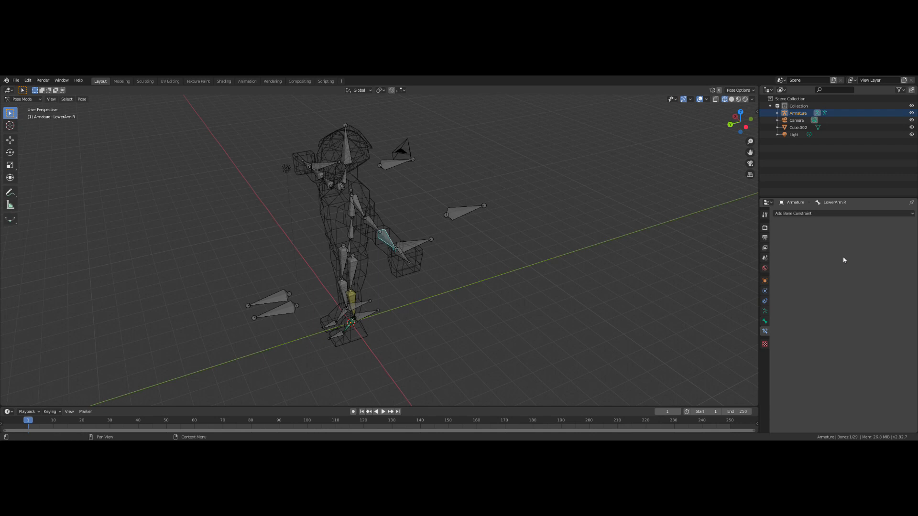
{"action": "left_click", "coordinate": [821, 216]}
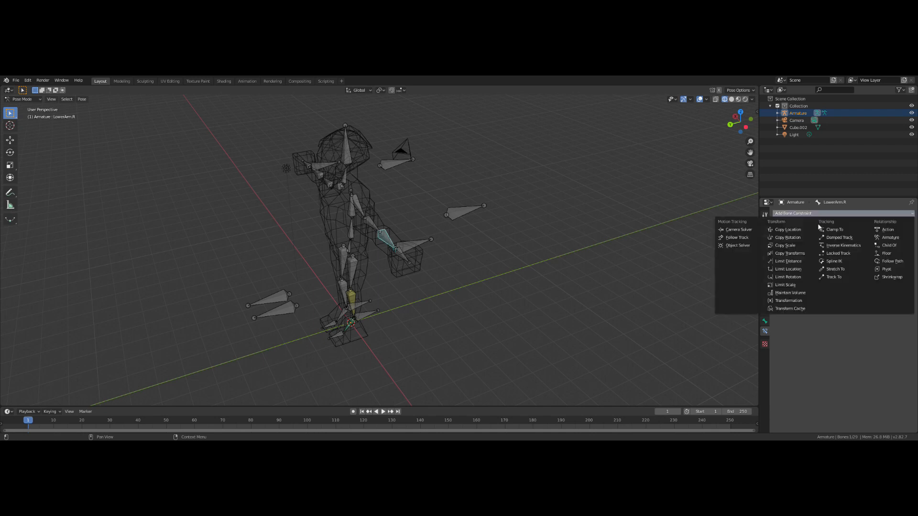
{"action": "left_click", "coordinate": [842, 245]}
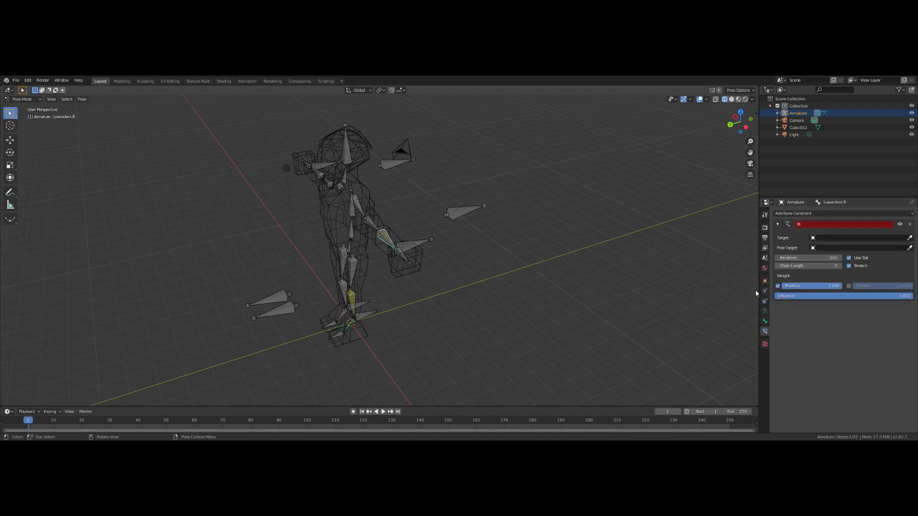
{"action": "left_click", "coordinate": [831, 239]}
{"action": "left_click", "coordinate": [832, 248]}
{"action": "left_click", "coordinate": [832, 250]}
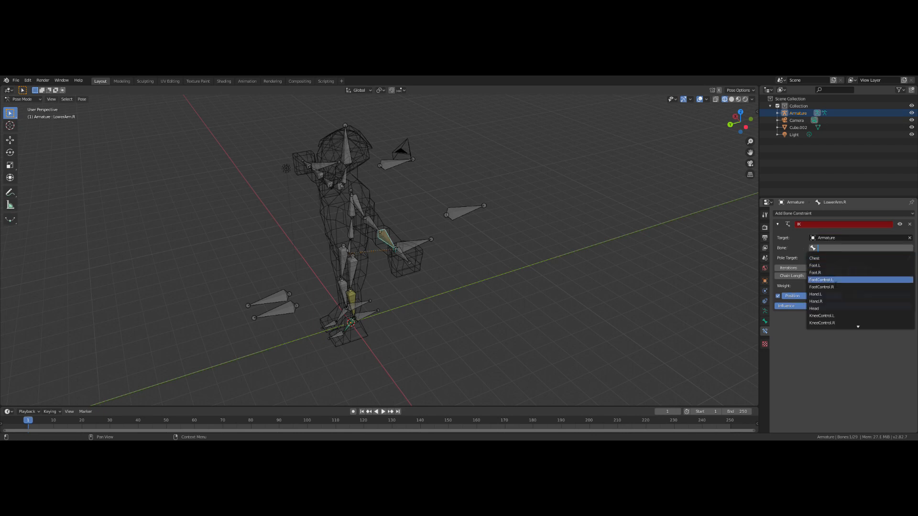
{"action": "scroll", "coordinate": [833, 279], "scroll_direction": "down", "scroll_amount": 20}
{"action": "scroll", "coordinate": [488, 252], "scroll_direction": "up", "scroll_amount": 16}
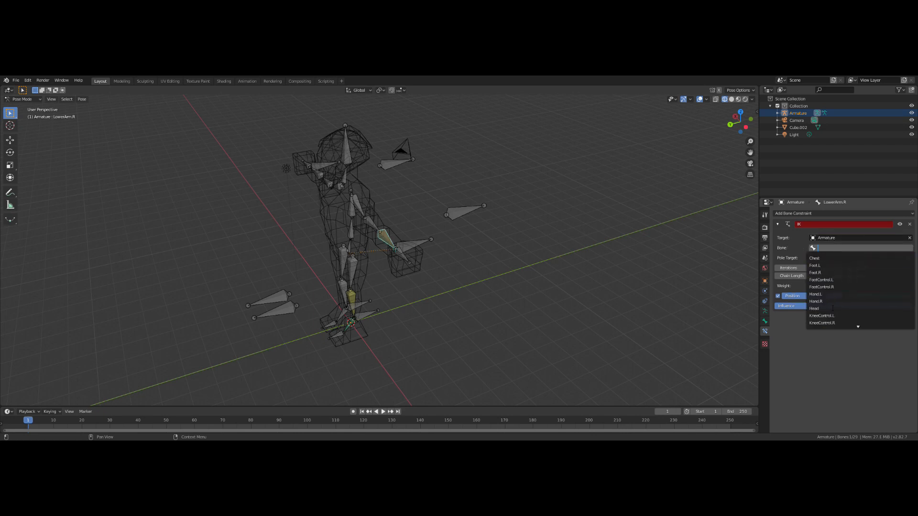
{"action": "left_click", "coordinate": [488, 252]}
In Edit Mode, rename the right wrist control bone HandControl.R and the right elbow control bone ElbowControl.R
{"action": "key", "text": "Tab"}
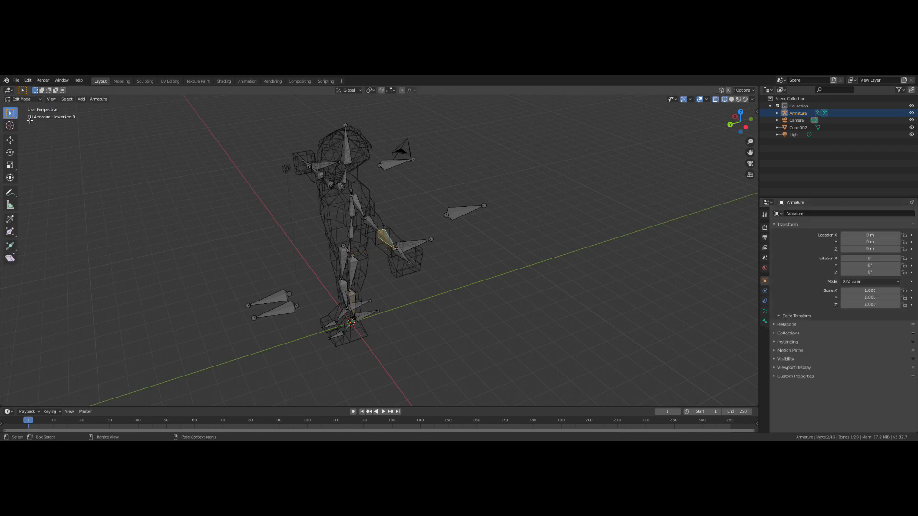
{"action": "left_click", "coordinate": [413, 245]}
{"action": "left_click", "coordinate": [766, 321]}
{"action": "double_click", "coordinate": [803, 215]}
{"action": "type", "text": "HandIK.R"}
{"action": "key", "text": "Return"}
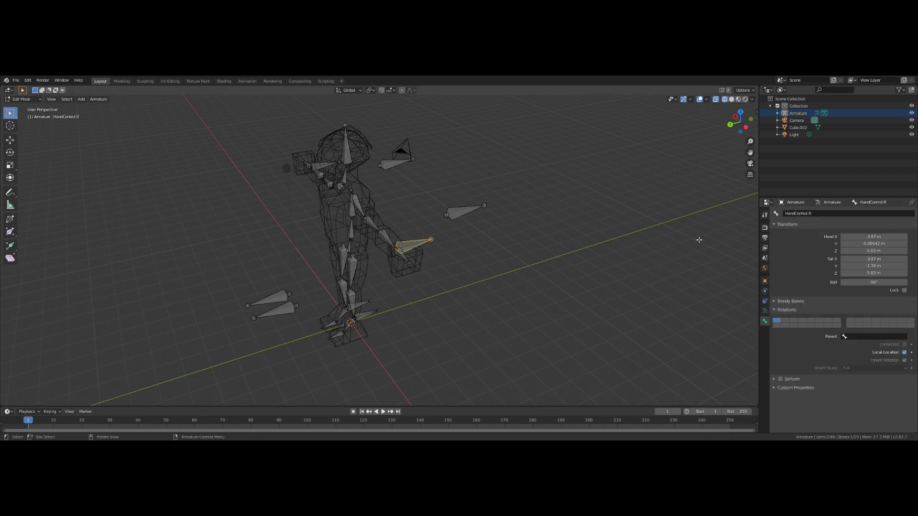
{"action": "left_click", "coordinate": [465, 212]}
{"action": "double_click", "coordinate": [821, 213]}
{"action": "type", "text": "ElbowControl.R"}
{"action": "key", "text": "Return"}
Rename the left elbow control bone ElbowControl.L and the left wrist control bone HandControl.L
{"action": "left_click", "coordinate": [397, 164]}
{"action": "double_click", "coordinate": [818, 214]}
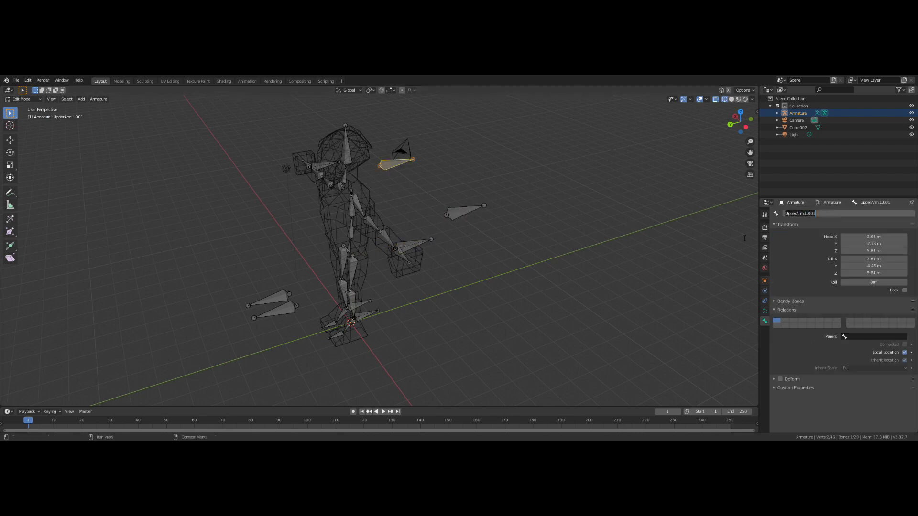
{"action": "type", "text": "ElbowControl.L"}
{"action": "key", "text": "Return"}
{"action": "left_click", "coordinate": [323, 164]}
{"action": "double_click", "coordinate": [812, 214]}
{"action": "type", "text": "HandControl"}
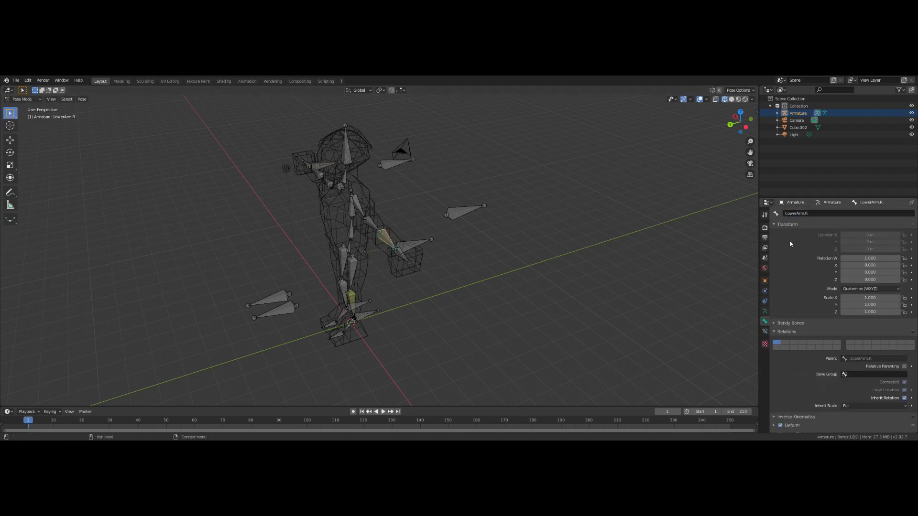
Back in Pose Mode, set LowerArm.R's IK target bone to HandControl.R and its pole target to Armature bone ElbowControl.R
{"action": "left_click", "coordinate": [861, 248]}
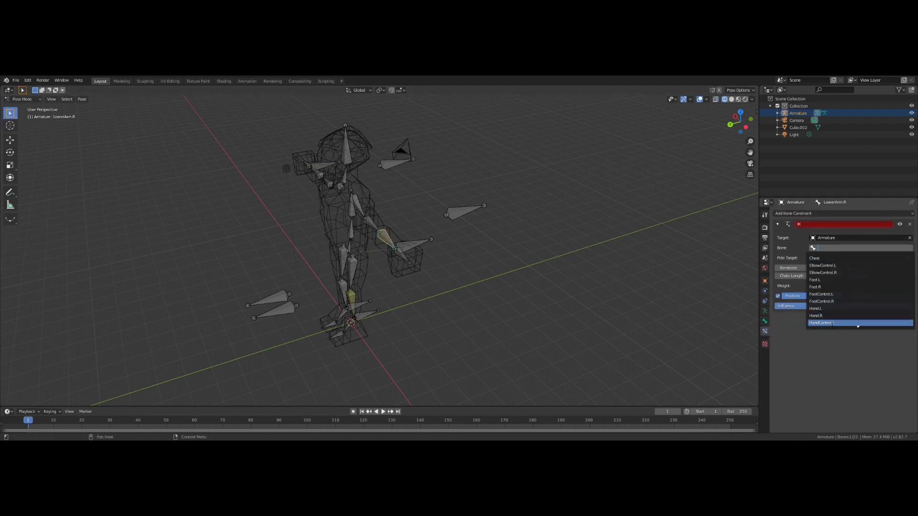
{"action": "scroll", "coordinate": [833, 326], "scroll_direction": "down", "scroll_amount": 1}
{"action": "left_click", "coordinate": [831, 323]}
{"action": "left_click", "coordinate": [833, 258]}
{"action": "left_click", "coordinate": [833, 268]}
{"action": "left_click", "coordinate": [833, 269]}
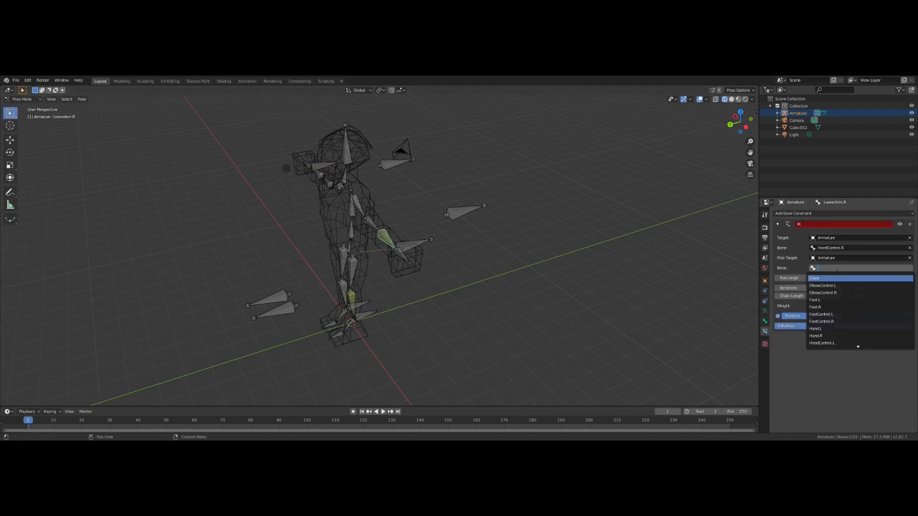
{"action": "scroll", "coordinate": [834, 337], "scroll_direction": "down", "scroll_amount": 18}
{"action": "scroll", "coordinate": [835, 337], "scroll_direction": "down", "scroll_amount": 2}
{"action": "scroll", "coordinate": [835, 336], "scroll_direction": "up", "scroll_amount": 20}
{"action": "left_click", "coordinate": [835, 286]}
Set the chain length of LowerArm.R's IK constraint to 3 and its pole angle to 90°
{"action": "left_click", "coordinate": [840, 297]}
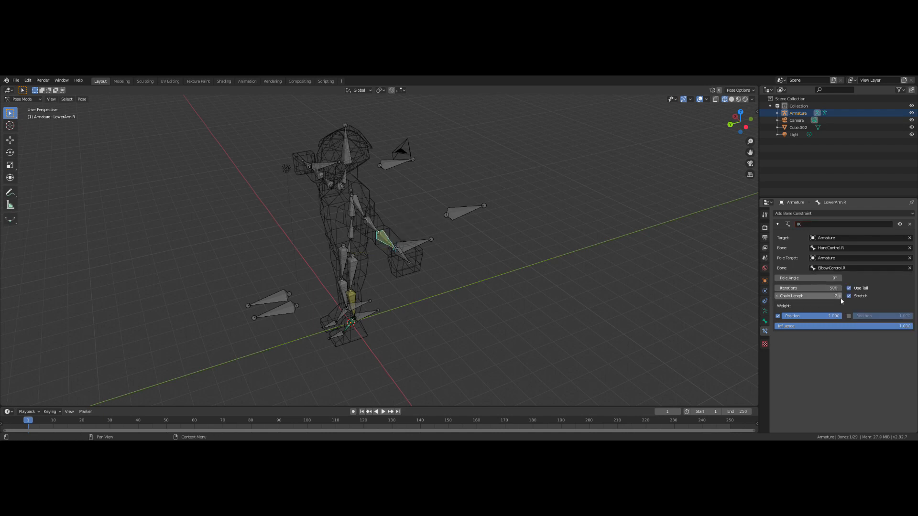
{"action": "left_click", "coordinate": [841, 298]}
{"action": "left_click", "coordinate": [811, 278]}
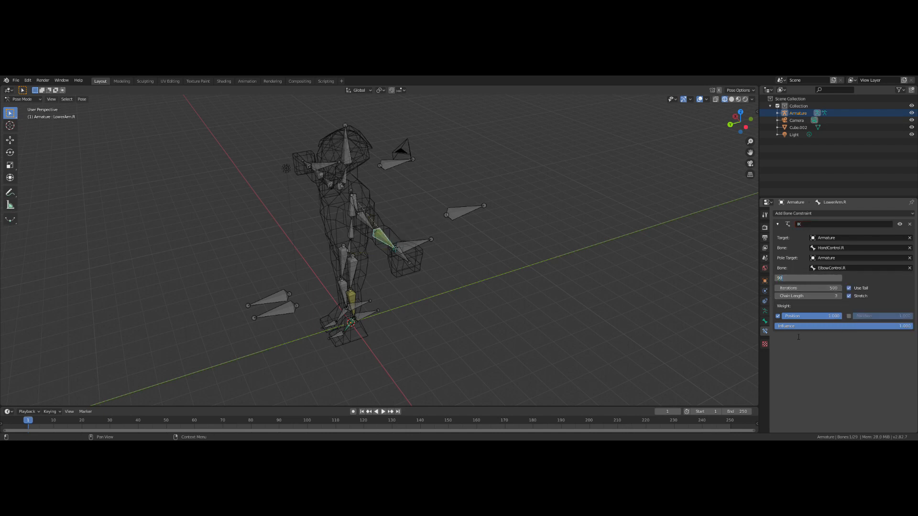
{"action": "key", "text": "Return"}
Try moving HandControl.R freely and along Y to check how the right arm follows, cancelling each move
{"action": "middle_click_drag", "start_coordinate": [457, 328], "coordinate": [387, 328]}
{"action": "left_click", "coordinate": [306, 280]}
{"action": "key", "text": "g"}
{"action": "right_click", "coordinate": [355, 235]}
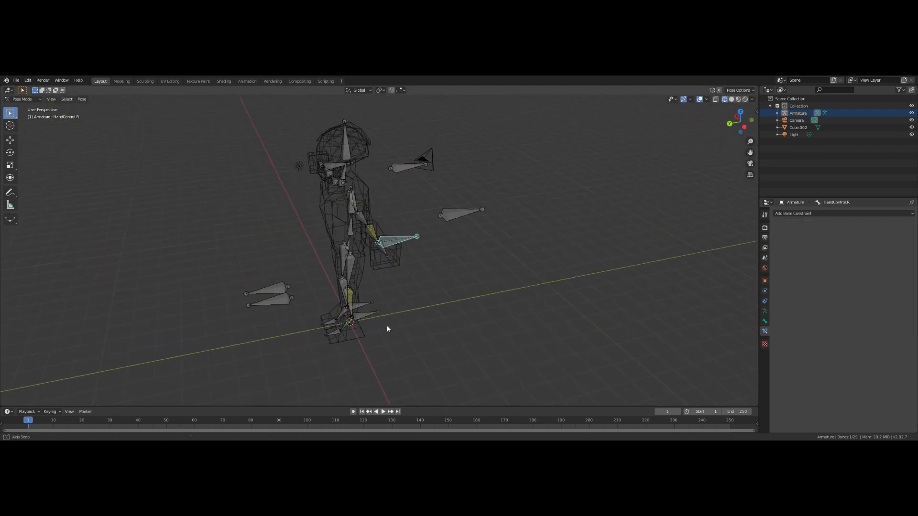
{"action": "key", "text": "g"}
{"action": "key", "text": "y"}
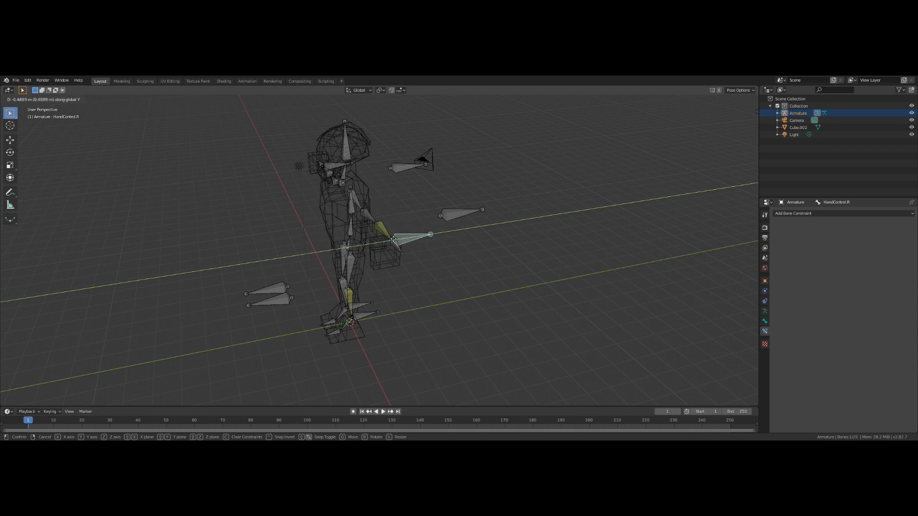
{"action": "right_click", "coordinate": [311, 248]}
{"action": "middle_click_drag", "start_coordinate": [311, 248], "coordinate": [423, 240]}
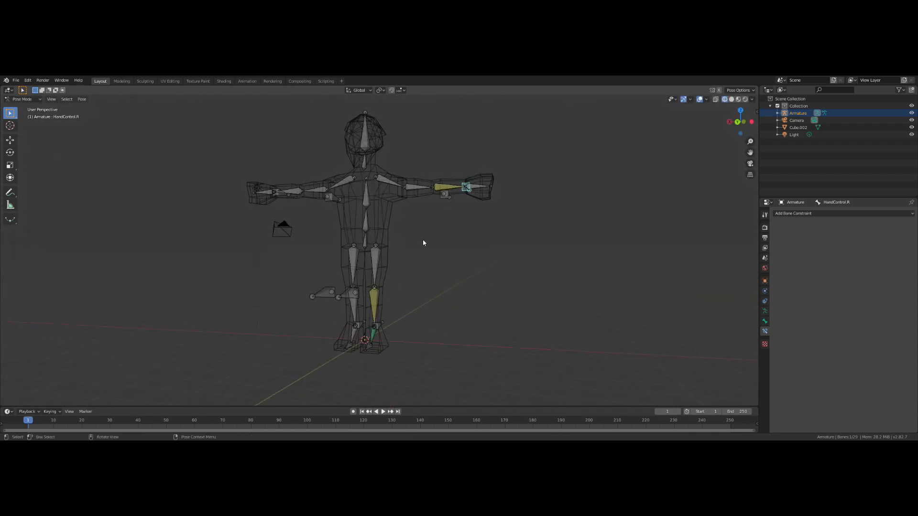
Set the chain length of LowerArm.R's IK constraint to 2 and test-move HandControl.R, cancelling the moves
{"action": "key", "text": "g"}
{"action": "right_click", "coordinate": [364, 205]}
{"action": "middle_click_drag", "start_coordinate": [363, 206], "coordinate": [394, 274]}
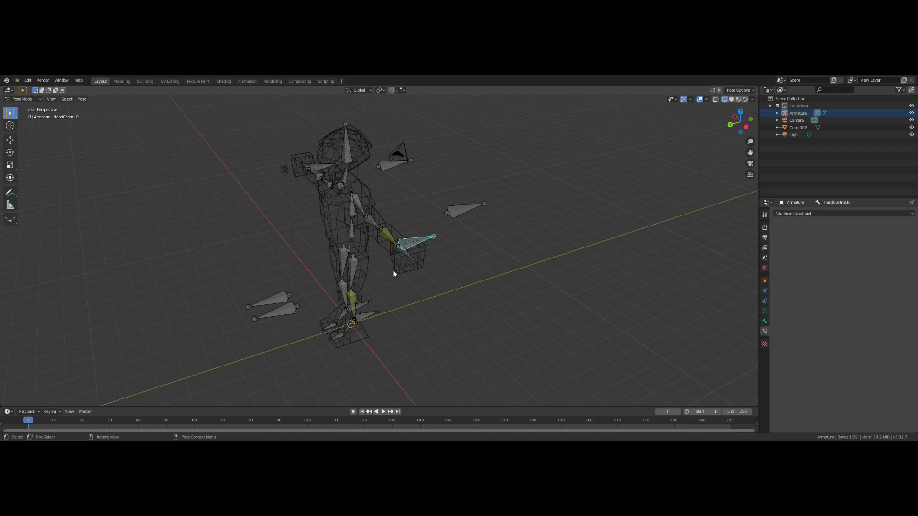
{"action": "left_click", "coordinate": [389, 236]}
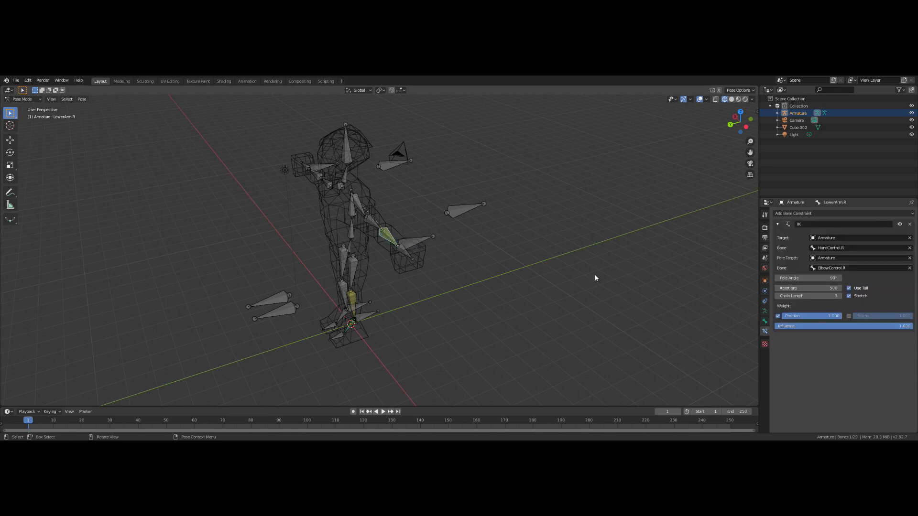
{"action": "left_click", "coordinate": [777, 297]}
{"action": "left_click", "coordinate": [413, 252]}
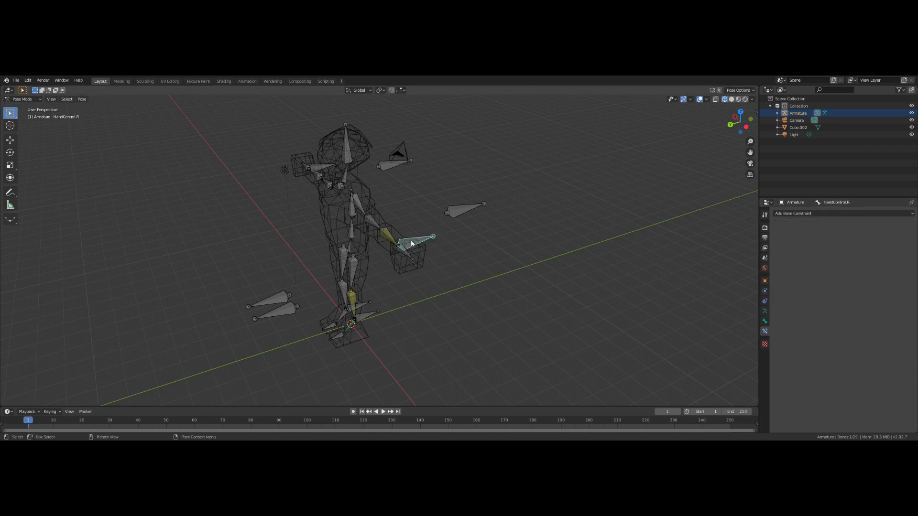
{"action": "key", "text": "g"}
{"action": "key", "text": "Escape"}
Add a Copy Location constraint to Hand.R that targets the LowerArm.R bone of Armature
{"action": "left_click", "coordinate": [406, 252]}
{"action": "left_click", "coordinate": [819, 214]}
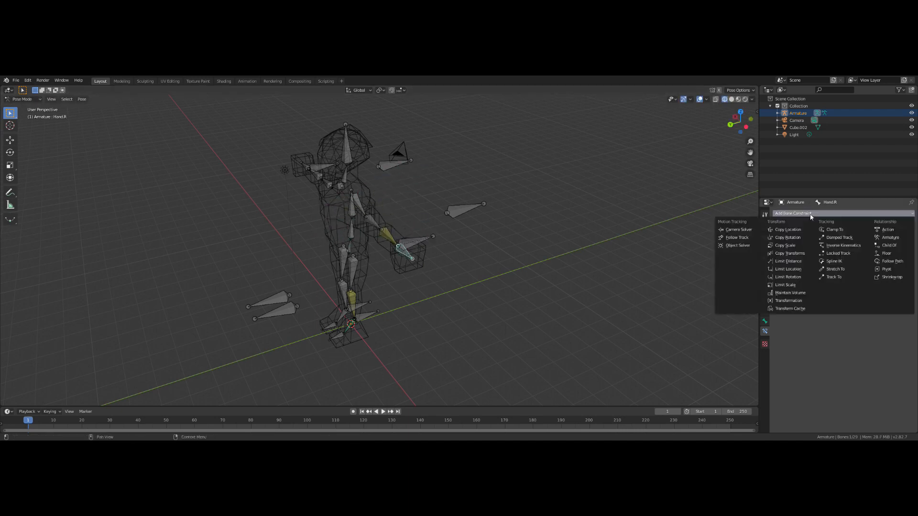
{"action": "left_click", "coordinate": [788, 229]}
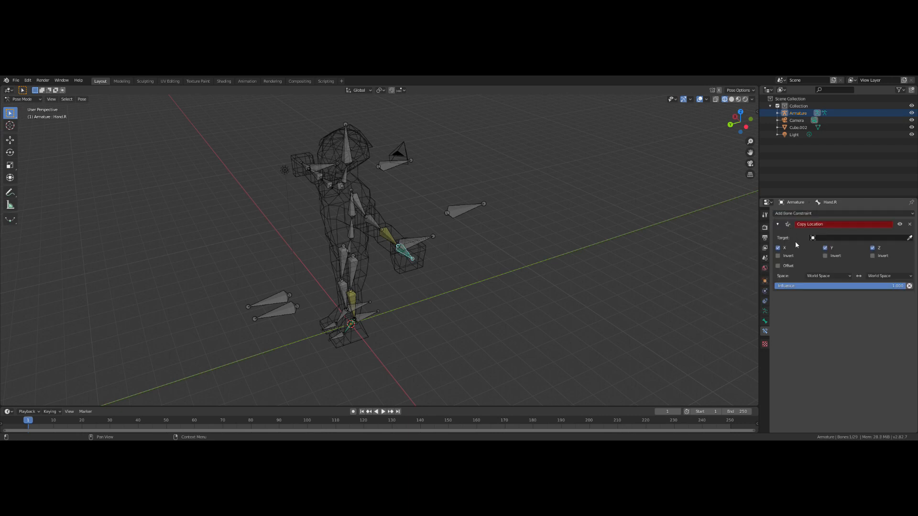
{"action": "left_click", "coordinate": [823, 238]}
{"action": "left_click", "coordinate": [823, 248]}
{"action": "left_click", "coordinate": [823, 249]}
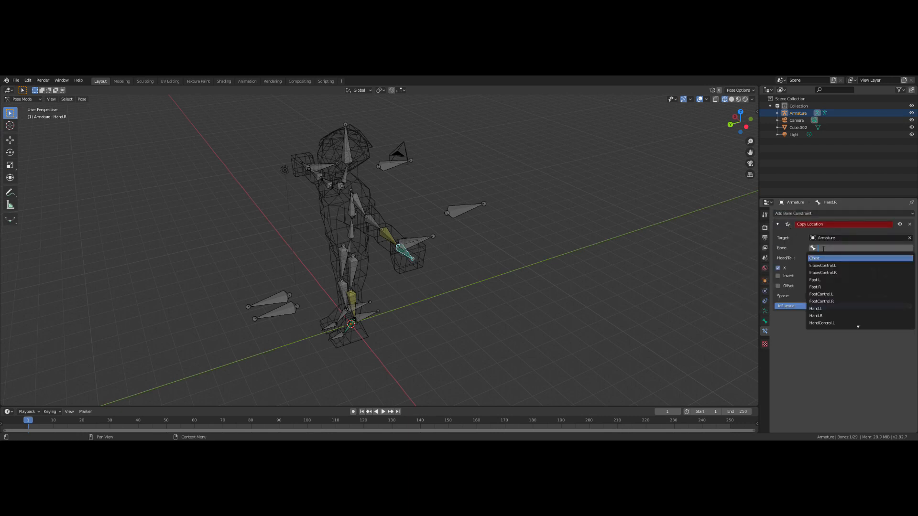
{"action": "key", "text": "Down"}
{"action": "key", "text": "Down"}
{"action": "key", "text": "Down"}
{"action": "key", "text": "Down"}
{"action": "key", "text": "Down"}
{"action": "key", "text": "Down"}
{"action": "key", "text": "Down"}
{"action": "key", "text": "Down"}
{"action": "key", "text": "Down"}
{"action": "key", "text": "Down"}
{"action": "key", "text": "Down"}
{"action": "key", "text": "Down"}
{"action": "key", "text": "Down"}
{"action": "key", "text": "Down"}
{"action": "key", "text": "Down"}
{"action": "key", "text": "Down"}
{"action": "key", "text": "Down"}
{"action": "key", "text": "Down"}
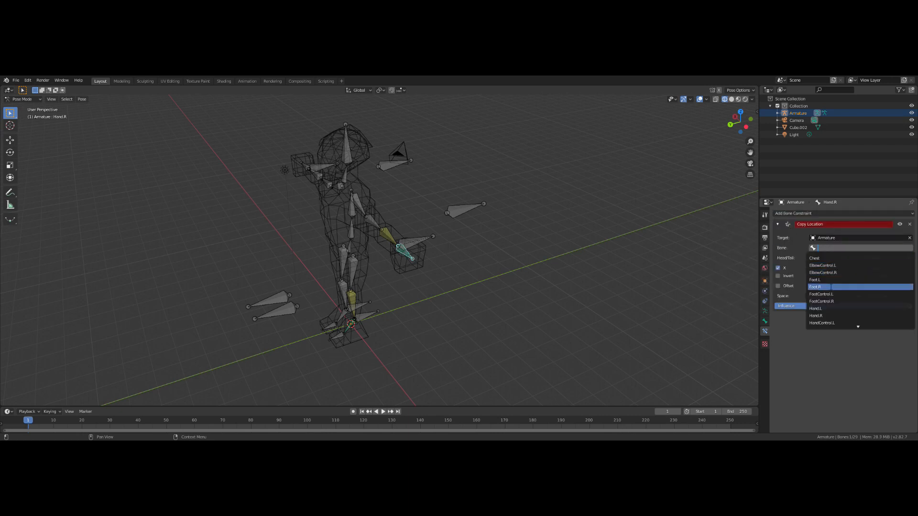
{"action": "key", "text": "Down"}
{"action": "key", "text": "Down"}
{"action": "key", "text": "Down"}
{"action": "key", "text": "Down"}
{"action": "key", "text": "Down"}
{"action": "key", "text": "Down"}
{"action": "key", "text": "Down"}
{"action": "key", "text": "Down"}
{"action": "key", "text": "Down"}
{"action": "key", "text": "Down"}
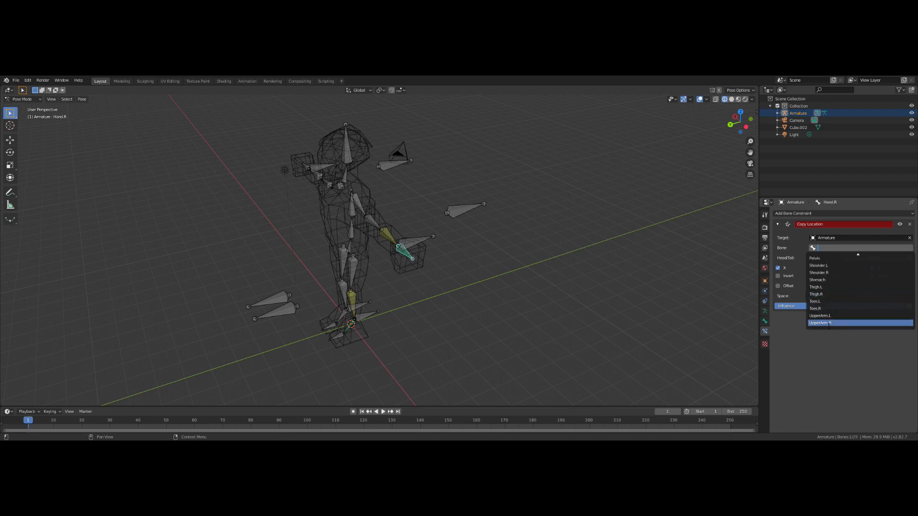
{"action": "scroll", "coordinate": [825, 262], "scroll_direction": "up", "scroll_amount": 5}
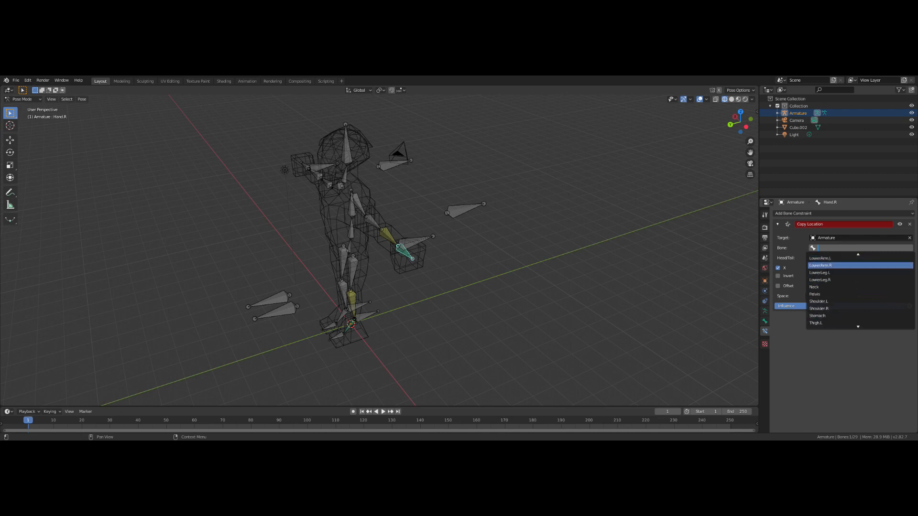
{"action": "left_click", "coordinate": [823, 265]}
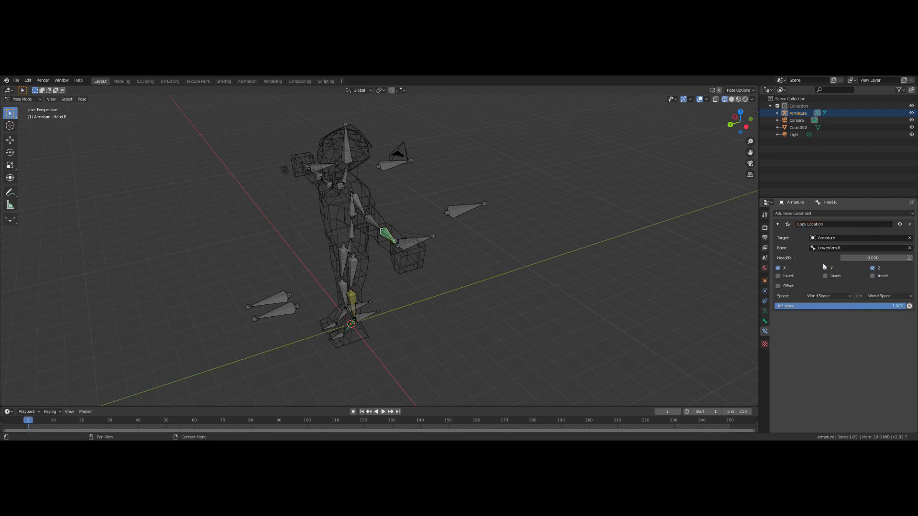
Set the Head/Tail value of Hand.R's Copy Location constraint to 1.000 and test-move HandControl.R, cancelling the move
{"action": "left_click_drag", "start_coordinate": [851, 257], "coordinate": [892, 257]}
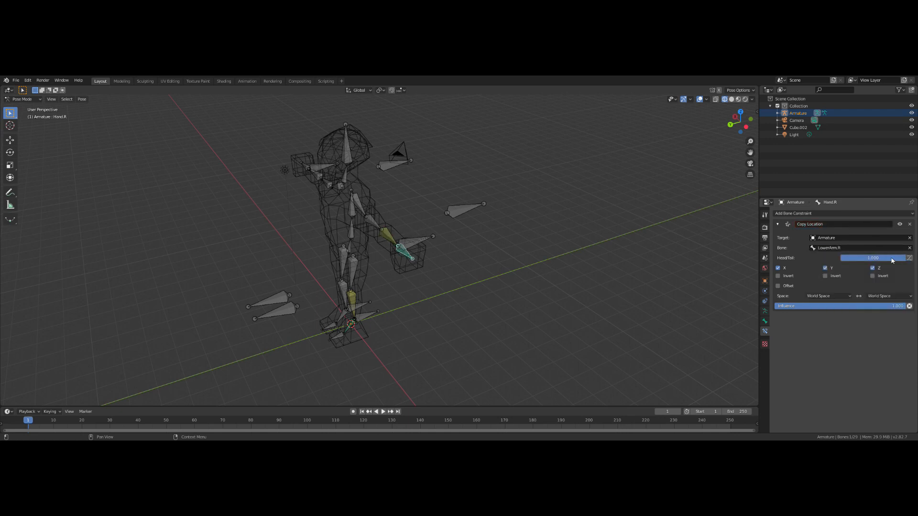
{"action": "left_click", "coordinate": [417, 246]}
{"action": "key", "text": "g"}
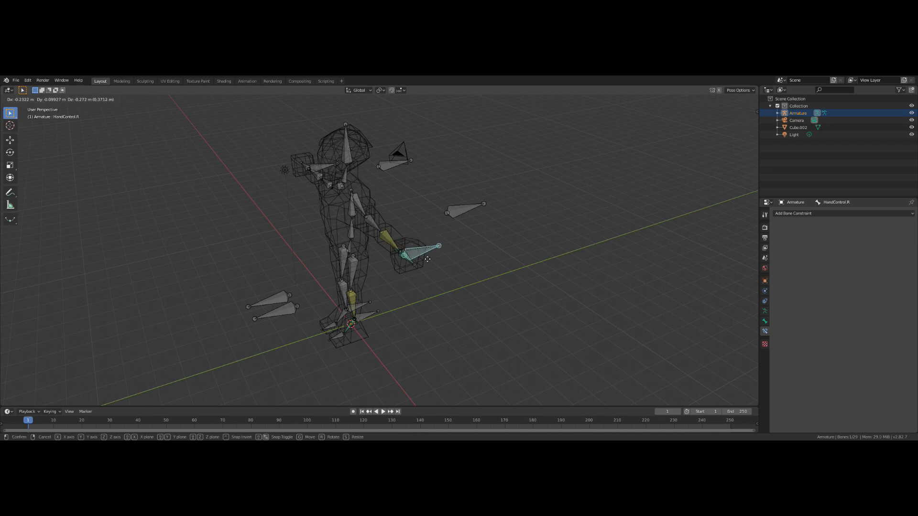
{"action": "key", "text": "Escape"}
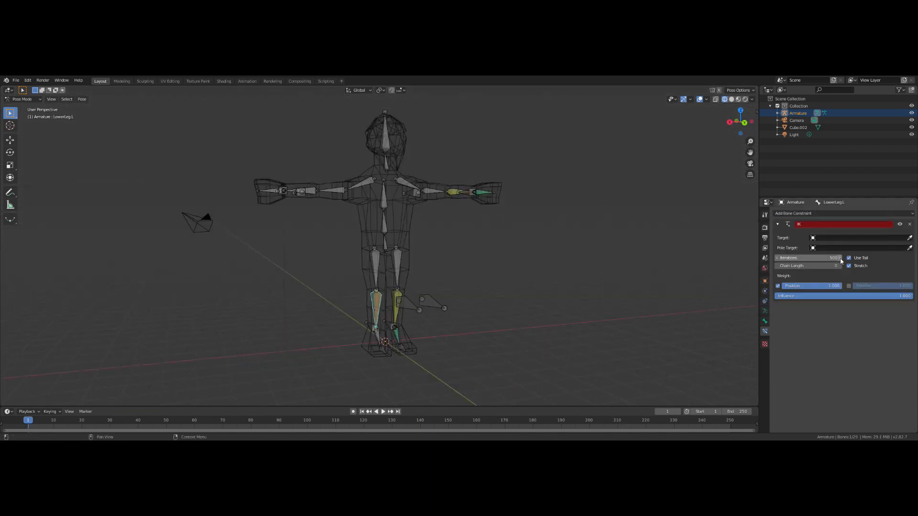
Set LowerLeg.L's IK target to Armature bone FootControl.L and its pole target to Armature bone KneeControl.L
{"action": "left_click", "coordinate": [860, 248]}
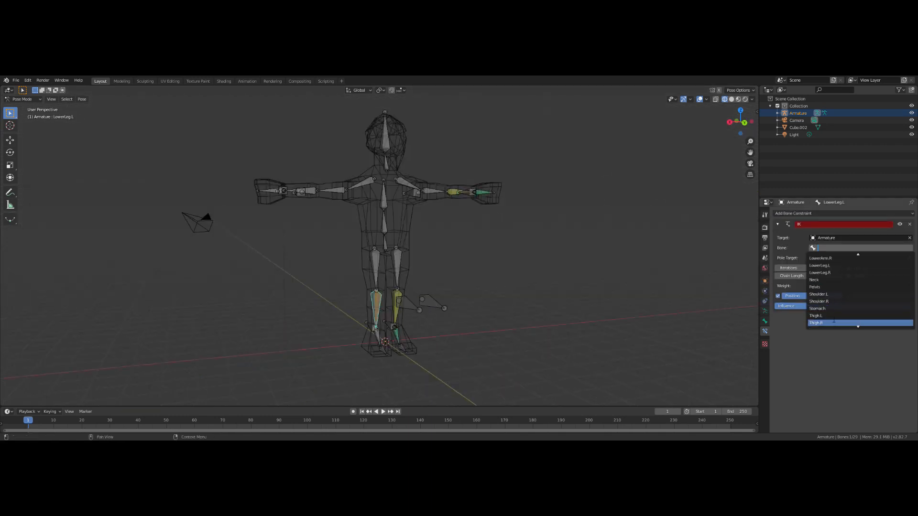
{"action": "scroll", "coordinate": [834, 321], "scroll_direction": "up", "scroll_amount": 18}
{"action": "left_click", "coordinate": [834, 260]}
{"action": "left_click", "coordinate": [835, 258]}
{"action": "left_click", "coordinate": [834, 269]}
{"action": "left_click", "coordinate": [835, 268]}
{"action": "scroll", "coordinate": [839, 312], "scroll_direction": "down", "scroll_amount": 20}
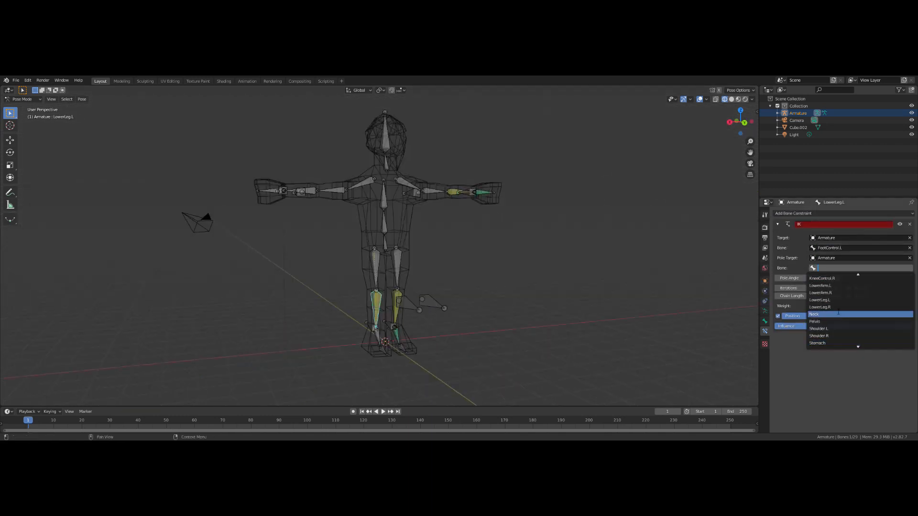
{"action": "scroll", "coordinate": [839, 312], "scroll_direction": "up", "scroll_amount": 6}
{"action": "left_click", "coordinate": [837, 294]}
Set the pole angle of LowerLeg.L's IK constraint to 90° and its chain length to 2
{"action": "left_click", "coordinate": [829, 278]}
{"action": "type", "text": "90"}
{"action": "key", "text": "Return"}
{"action": "left_click", "coordinate": [839, 296]}
{"action": "left_click", "coordinate": [839, 296]}
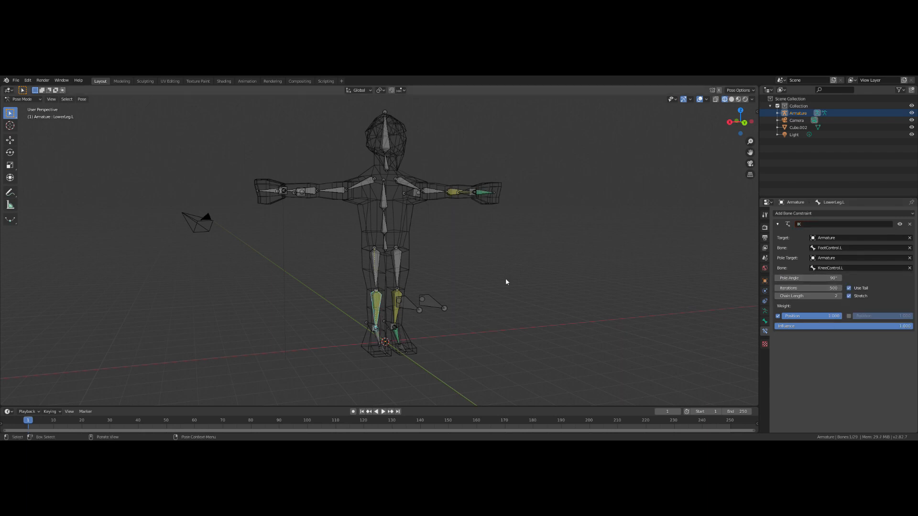
Add a Copy Location constraint to Foot.L that targets the LowerLeg.L bone of Armature
{"action": "middle_click_drag", "start_coordinate": [506, 281], "coordinate": [477, 282]}
{"action": "left_click", "coordinate": [354, 331]}
{"action": "left_click", "coordinate": [356, 340]}
{"action": "left_click", "coordinate": [806, 213]}
{"action": "left_click", "coordinate": [800, 232]}
{"action": "left_click", "coordinate": [834, 238]}
{"action": "left_click", "coordinate": [835, 249]}
{"action": "left_click", "coordinate": [835, 248]}
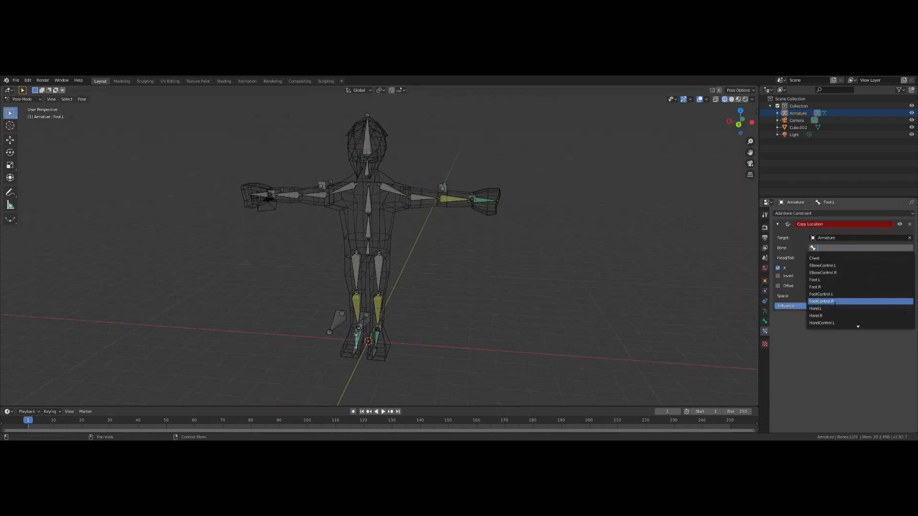
{"action": "scroll", "coordinate": [835, 304], "scroll_direction": "down", "scroll_amount": 4}
{"action": "left_click", "coordinate": [828, 298]}
Try moving FootControl.L to check how the left leg follows, cancelling the move
{"action": "middle_click_drag", "start_coordinate": [535, 275], "coordinate": [610, 258]}
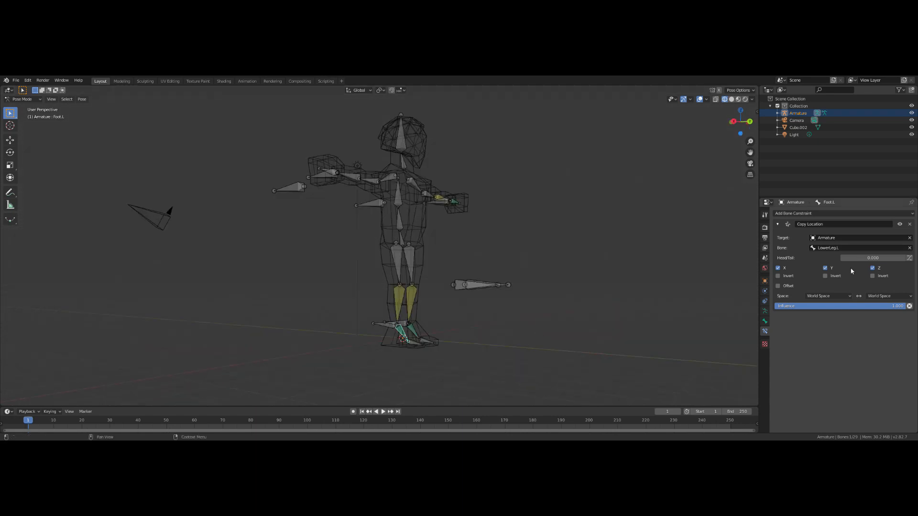
{"action": "middle_click_drag", "start_coordinate": [589, 335], "coordinate": [608, 342]}
{"action": "left_click", "coordinate": [389, 326]}
{"action": "key", "text": "g"}
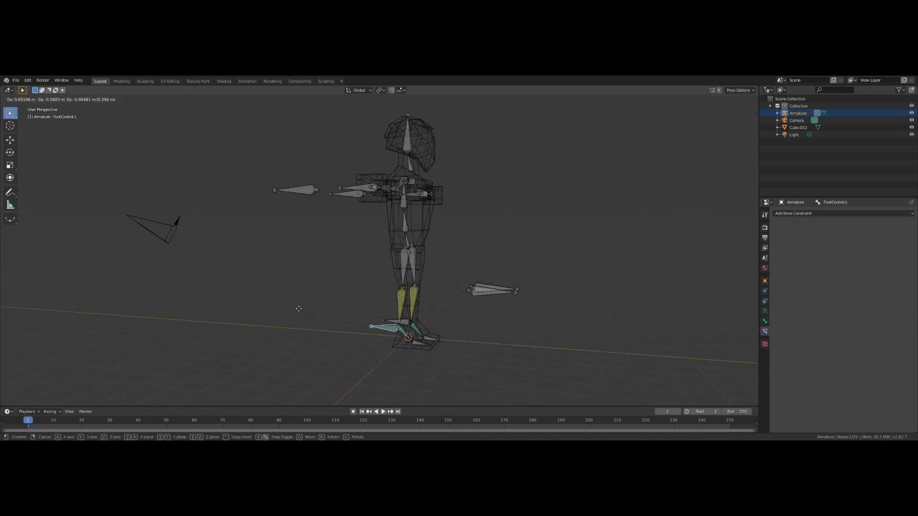
{"action": "right_click", "coordinate": [297, 309]}
In Edit Mode, parent the left foot bone to FootControl.L
{"action": "left_click", "coordinate": [25, 99]}
{"action": "left_click", "coordinate": [25, 115]}
{"action": "left_click", "coordinate": [413, 334]}
{"action": "left_click", "coordinate": [394, 326], "text": "shift"}
{"action": "key", "text": "ctrl+p"}
{"action": "left_click", "coordinate": [399, 329]}
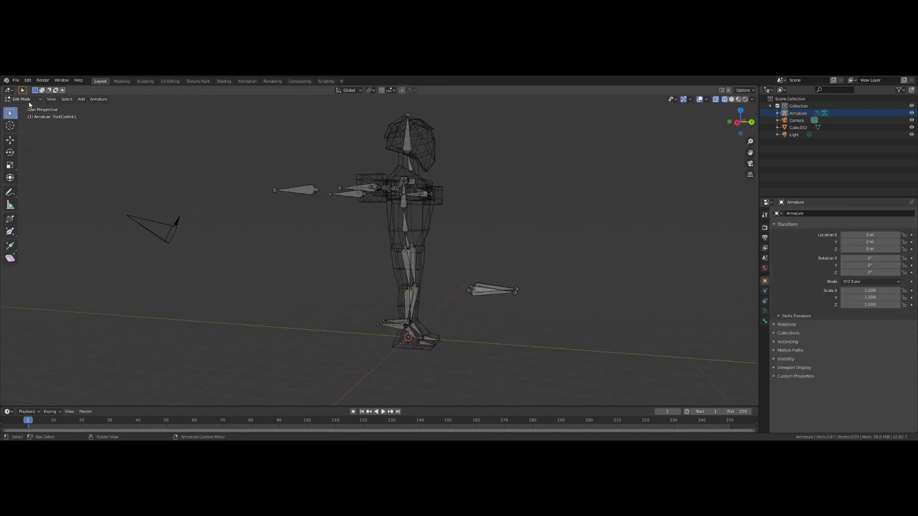
Return to Pose Mode and test-move the left foot control, cancelling the move
{"action": "left_click", "coordinate": [28, 101]}
{"action": "left_click", "coordinate": [26, 122]}
{"action": "key", "text": "g"}
{"action": "right_click", "coordinate": [365, 268]}
{"action": "left_click", "coordinate": [383, 272]}
{"action": "middle_click_drag", "start_coordinate": [406, 229], "coordinate": [359, 268]}
In Pose Mode, add an Inverse Kinematics constraint to LowerArm.L with Armature target bone HandControl.L and pole target bone ElbowControl.L
{"action": "left_click", "coordinate": [26, 100]}
{"action": "left_click", "coordinate": [27, 115]}
{"action": "left_click", "coordinate": [28, 100]}
{"action": "left_click", "coordinate": [30, 121]}
{"action": "left_click", "coordinate": [765, 331]}
{"action": "left_click", "coordinate": [812, 214]}
{"action": "left_click", "coordinate": [842, 246]}
{"action": "left_click", "coordinate": [837, 238]}
{"action": "left_click", "coordinate": [832, 249]}
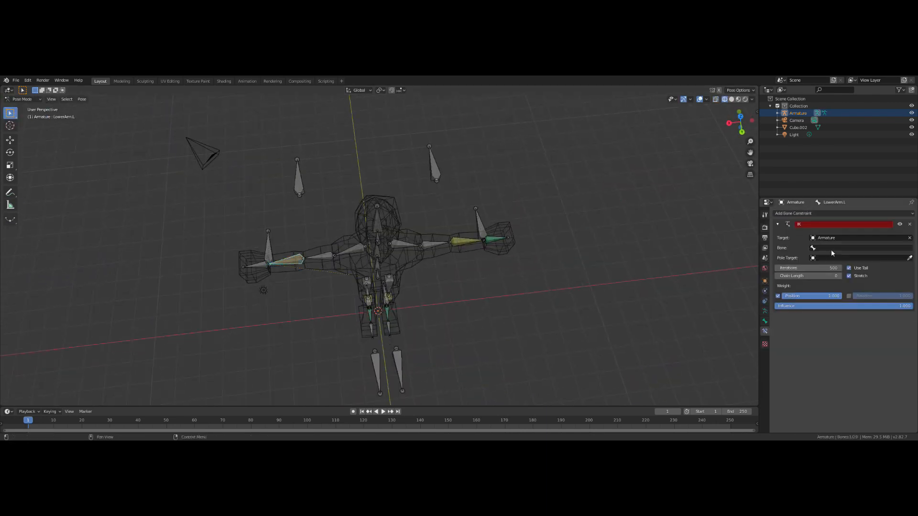
{"action": "left_click", "coordinate": [832, 249]}
{"action": "left_click", "coordinate": [830, 315]}
{"action": "left_click", "coordinate": [831, 259]}
{"action": "left_click", "coordinate": [831, 269]}
{"action": "left_click", "coordinate": [831, 268]}
{"action": "left_click", "coordinate": [833, 285]}
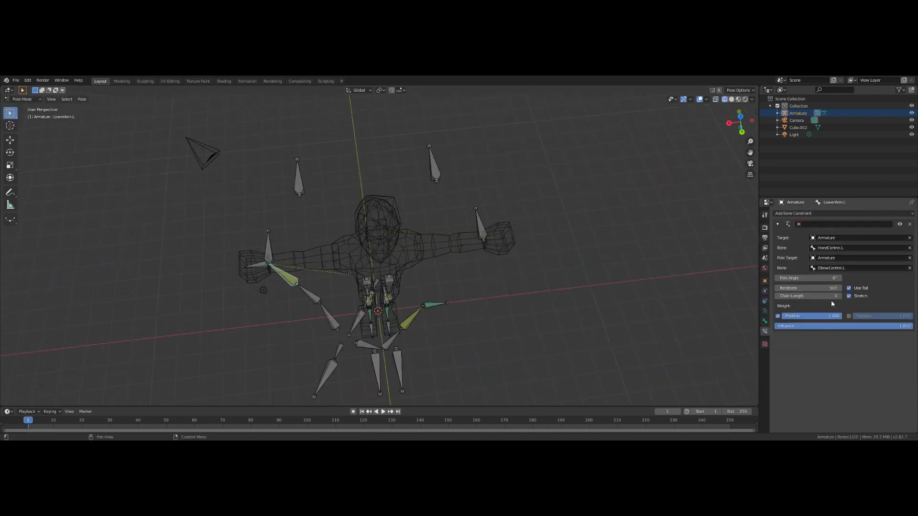
Set the chain length of LowerArm.L's IK constraint to 2 and its pole angle to 90°
{"action": "left_click", "coordinate": [840, 296]}
{"action": "left_click", "coordinate": [840, 296]}
{"action": "left_click", "coordinate": [815, 279]}
{"action": "type", "text": "90"}
{"action": "key", "text": "Return"}
Try moving HandControl.L to check how the left arm follows, cancelling the move
{"action": "middle_click_drag", "start_coordinate": [277, 291], "coordinate": [360, 249]}
{"action": "left_click", "coordinate": [340, 233]}
{"action": "key", "text": "g"}
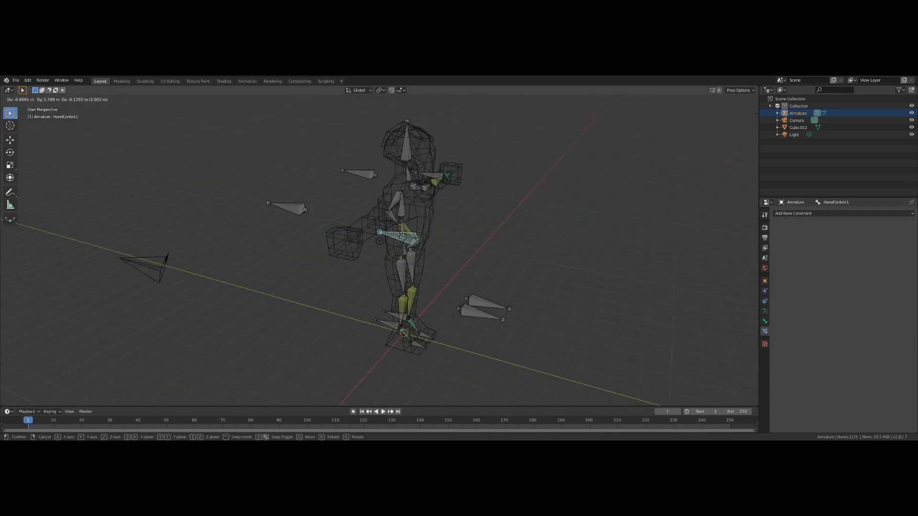
{"action": "right_click", "coordinate": [400, 207]}
Switch to Object Mode and display the character in Solid shading
{"action": "middle_click_drag", "start_coordinate": [492, 262], "coordinate": [397, 248]}
{"action": "left_click", "coordinate": [24, 99]}
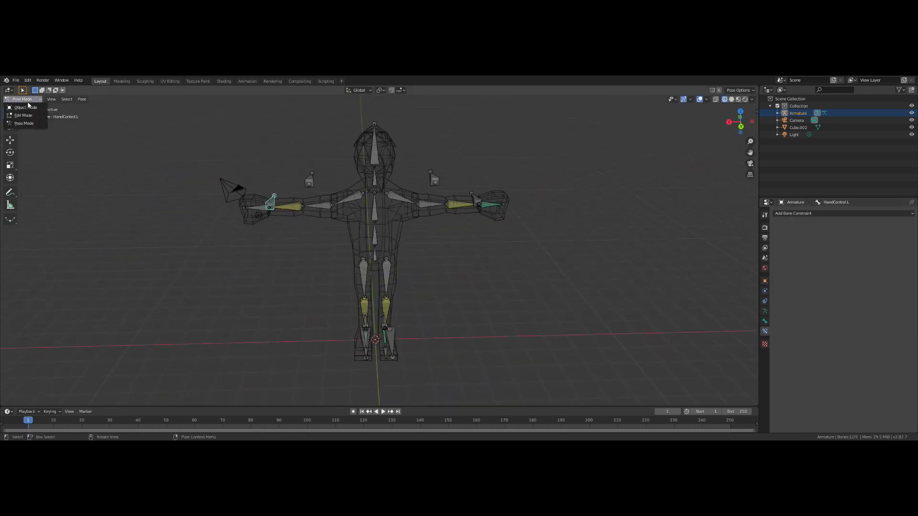
{"action": "left_click", "coordinate": [27, 108]}
{"action": "middle_click_drag", "start_coordinate": [498, 285], "coordinate": [452, 292]}
{"action": "left_click", "coordinate": [731, 99]}
{"action": "mouse_move", "coordinate": [604, 266]}
{"action": "middle_mouse_down"}
{"action": "mouse_move", "coordinate": [583, 248]}
{"action": "mouse_move", "coordinate": [583, 277]}
{"action": "middle_mouse_up"}
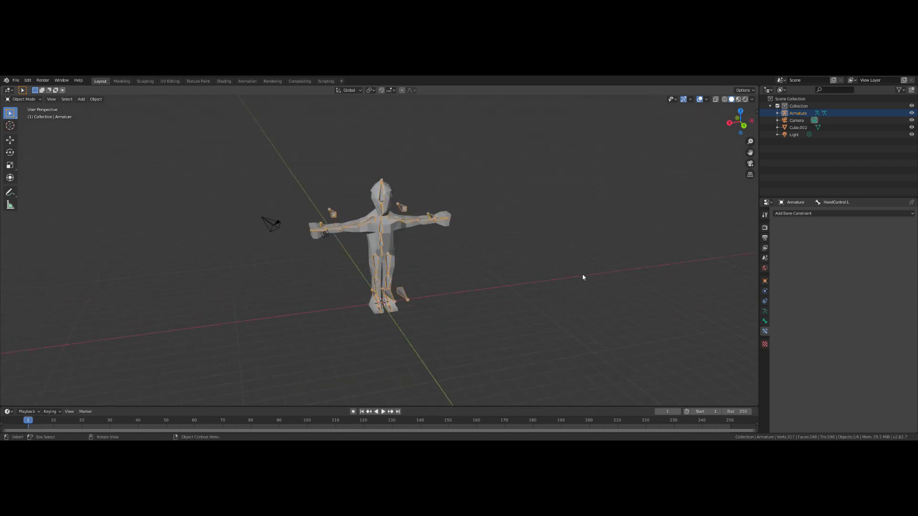
Parent the character mesh Cube.002 to the armature with automatic weights
{"action": "left_click", "coordinate": [366, 245]}
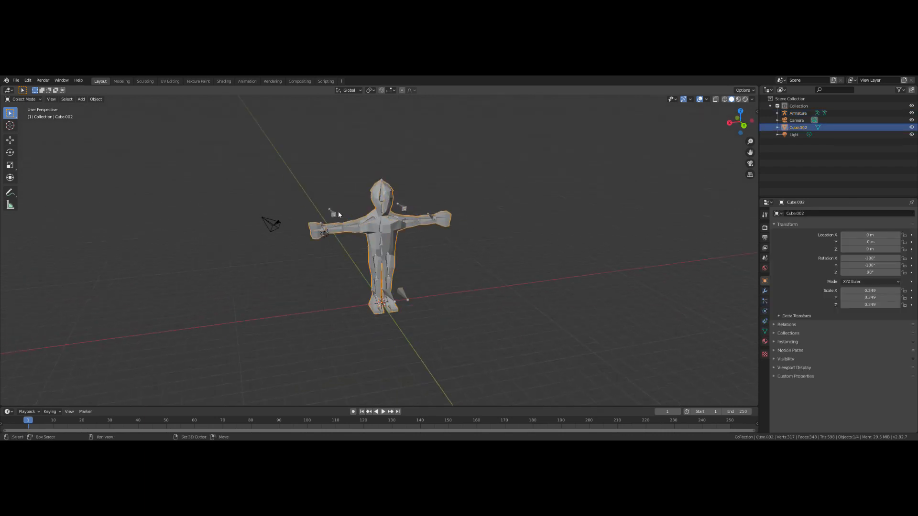
{"action": "left_click", "coordinate": [334, 215], "text": "shift"}
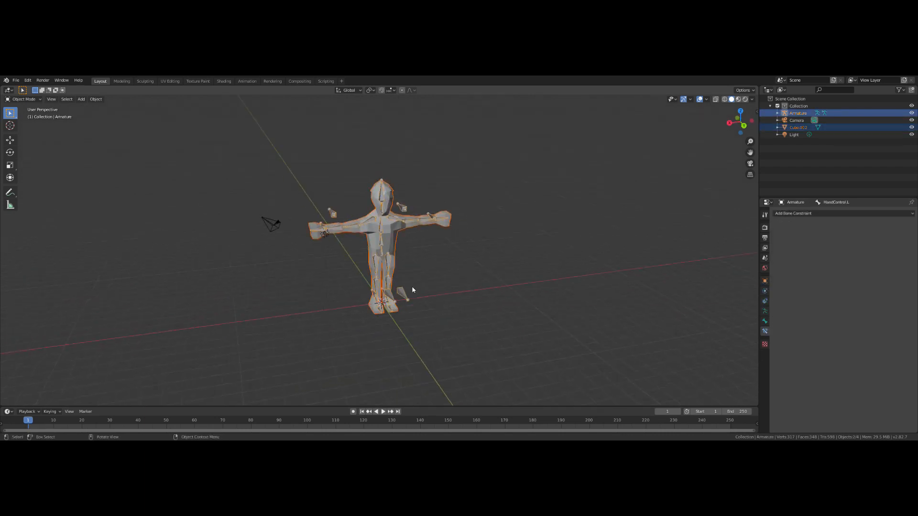
{"action": "key", "text": "ctrl+p"}
{"action": "left_click", "coordinate": [409, 335]}
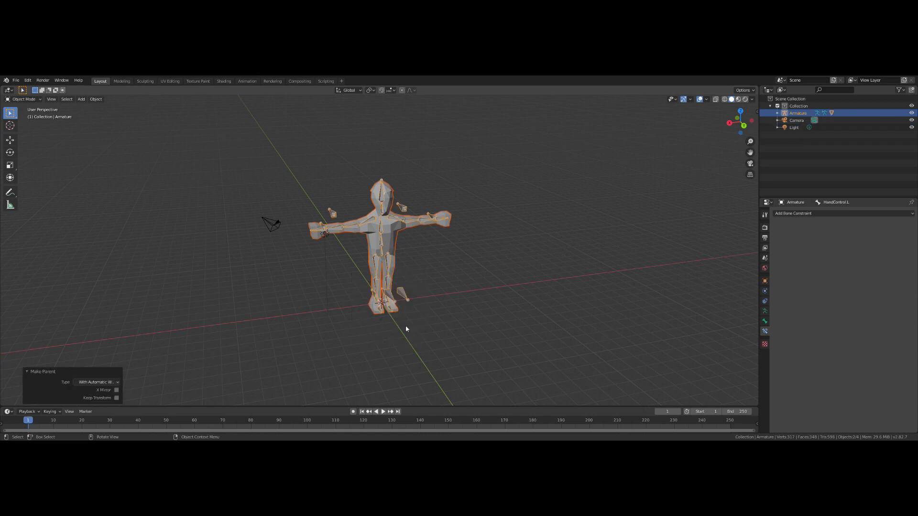
Switch the armature to Pose Mode and test-move a bone to check the mesh deformation, cancelling the move
{"action": "left_click", "coordinate": [24, 99]}
{"action": "left_click", "coordinate": [24, 124]}
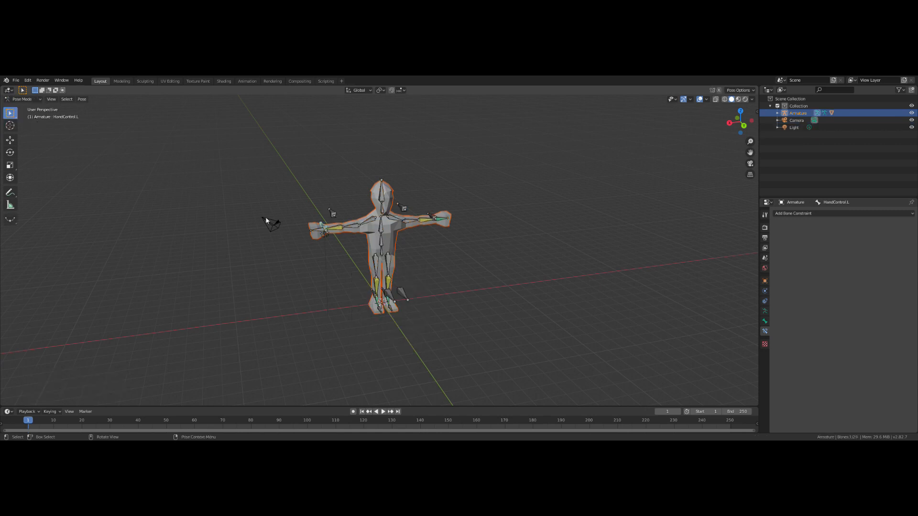
{"action": "mouse_move", "coordinate": [266, 216]}
{"action": "middle_mouse_down"}
{"action": "mouse_move", "coordinate": [484, 291]}
{"action": "mouse_move", "coordinate": [405, 265]}
{"action": "mouse_move", "coordinate": [402, 277]}
{"action": "mouse_move", "coordinate": [421, 272]}
{"action": "mouse_move", "coordinate": [368, 318]}
{"action": "mouse_move", "coordinate": [433, 338]}
{"action": "middle_mouse_up"}
{"action": "left_click", "coordinate": [388, 243]}
{"action": "key", "text": "g"}
{"action": "right_click", "coordinate": [406, 271]}
Display the character in Rendered shading and test-move the selected bone again, cancelling the move
{"action": "left_click", "coordinate": [745, 99]}
{"action": "scroll", "coordinate": [466, 277], "scroll_direction": "up", "scroll_amount": 3}
{"action": "key", "text": "g"}
{"action": "right_click", "coordinate": [355, 300]}
{"action": "scroll", "coordinate": [433, 335], "scroll_direction": "down", "scroll_amount": 2}
Try moving and rotating HandControl.R to check the right arm's deformation, and undo the change
{"action": "left_click", "coordinate": [438, 242]}
{"action": "key", "text": "g"}
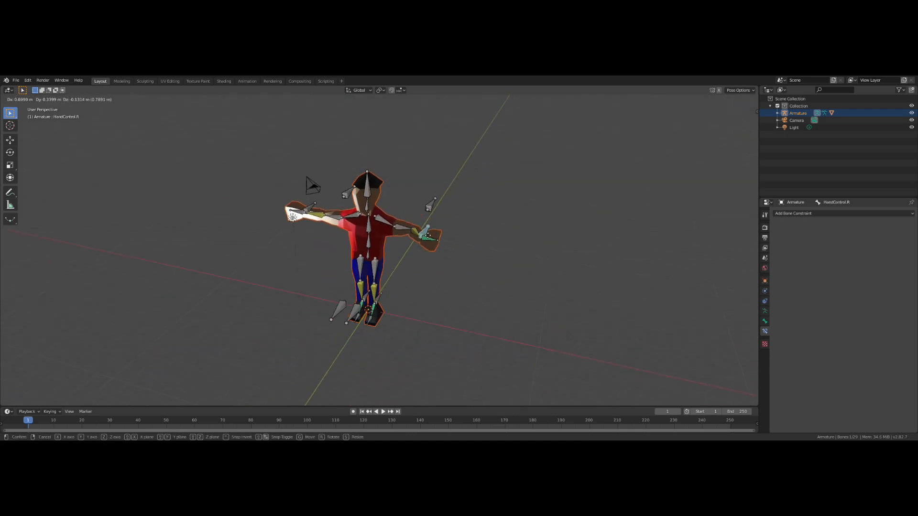
{"action": "left_click", "coordinate": [429, 233]}
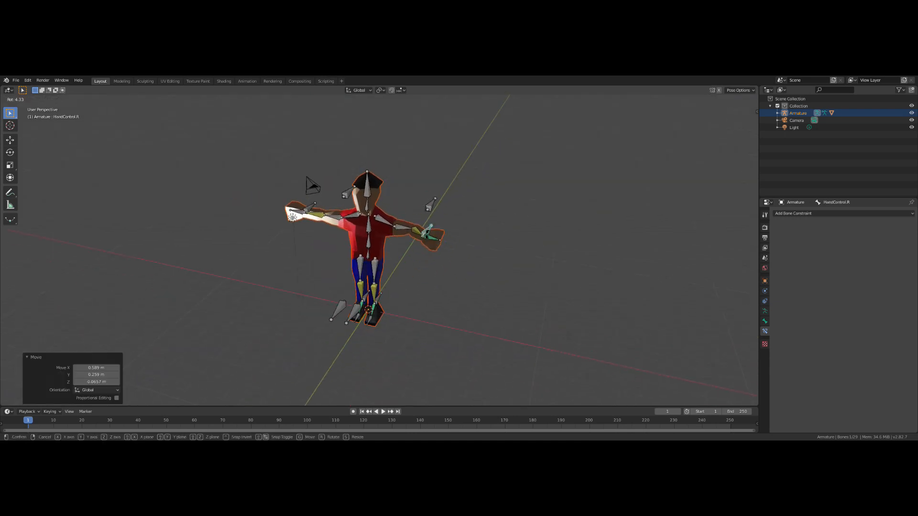
{"action": "key", "text": "ctrl+z"}
Try raising FootControl.R behind the body and rotating it to check the right leg's bend, and undo the change
{"action": "middle_click_drag", "start_coordinate": [372, 203], "coordinate": [366, 269]}
{"action": "left_click", "coordinate": [366, 269]}
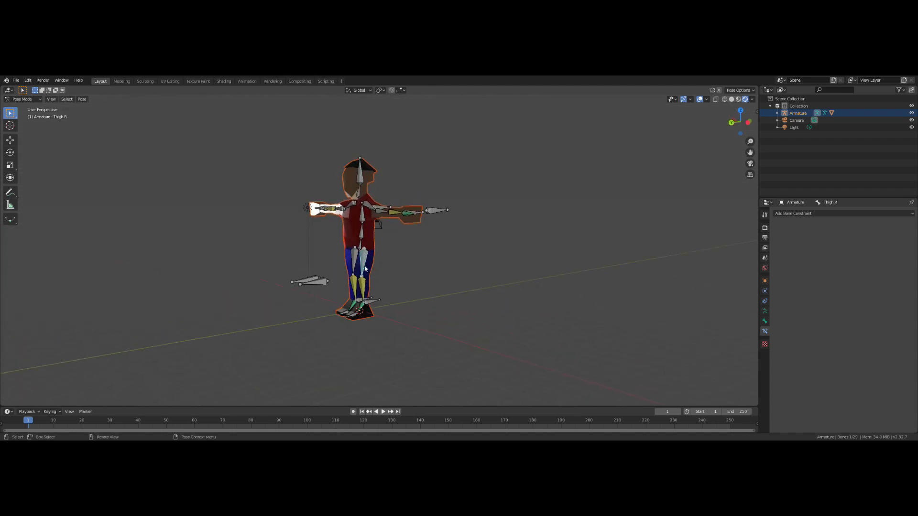
{"action": "key", "text": "g"}
{"action": "left_click", "coordinate": [403, 279]}
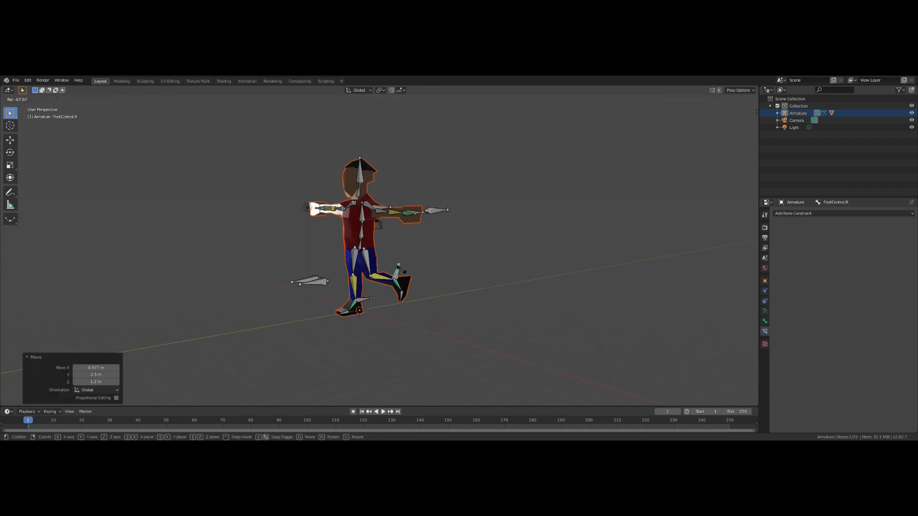
{"action": "key", "text": "ctrl+z"}
Try moving HandControl.L to check the left arm's mesh deformation, cancelling the move
{"action": "middle_click_drag", "start_coordinate": [403, 279], "coordinate": [330, 223]}
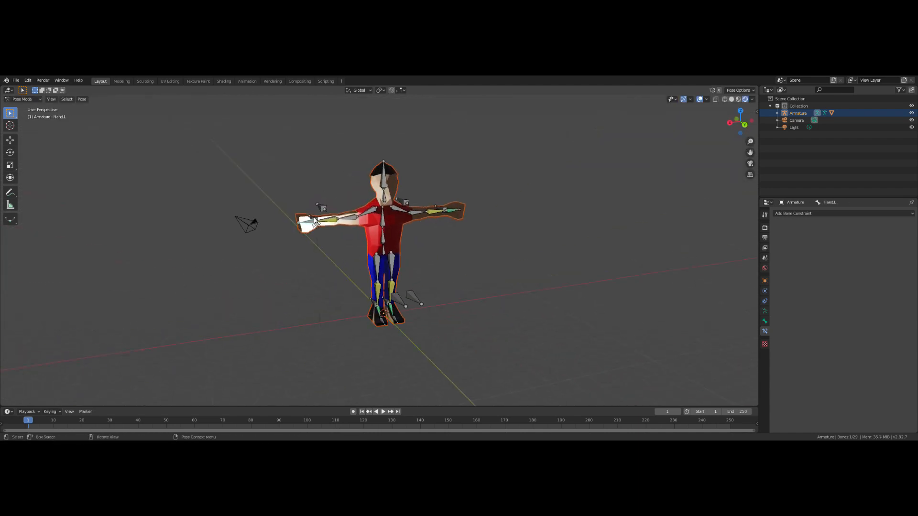
{"action": "key", "text": "g"}
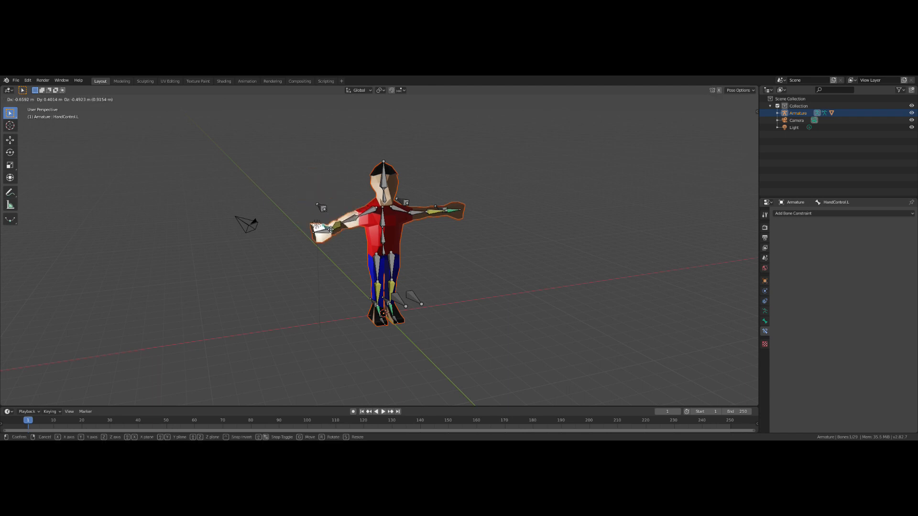
{"action": "key", "text": "Escape"}
{"action": "middle_click_drag", "start_coordinate": [378, 268], "coordinate": [473, 273]}
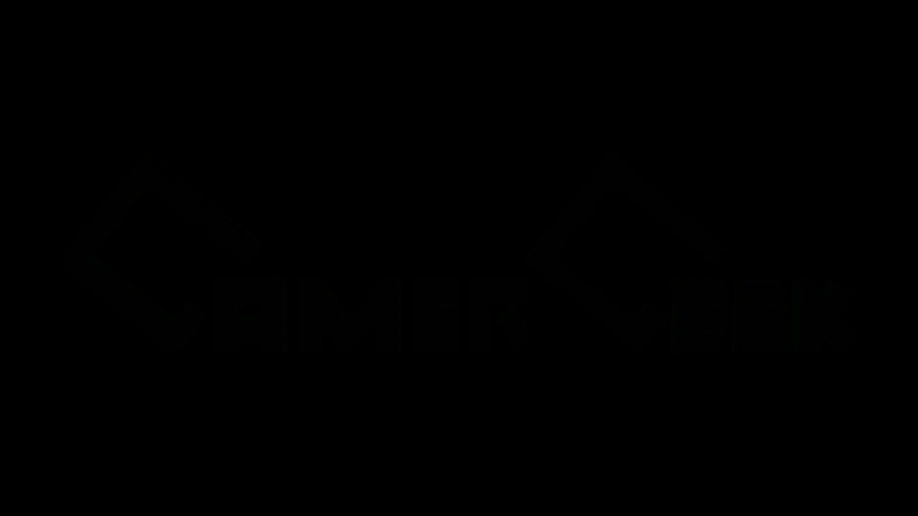